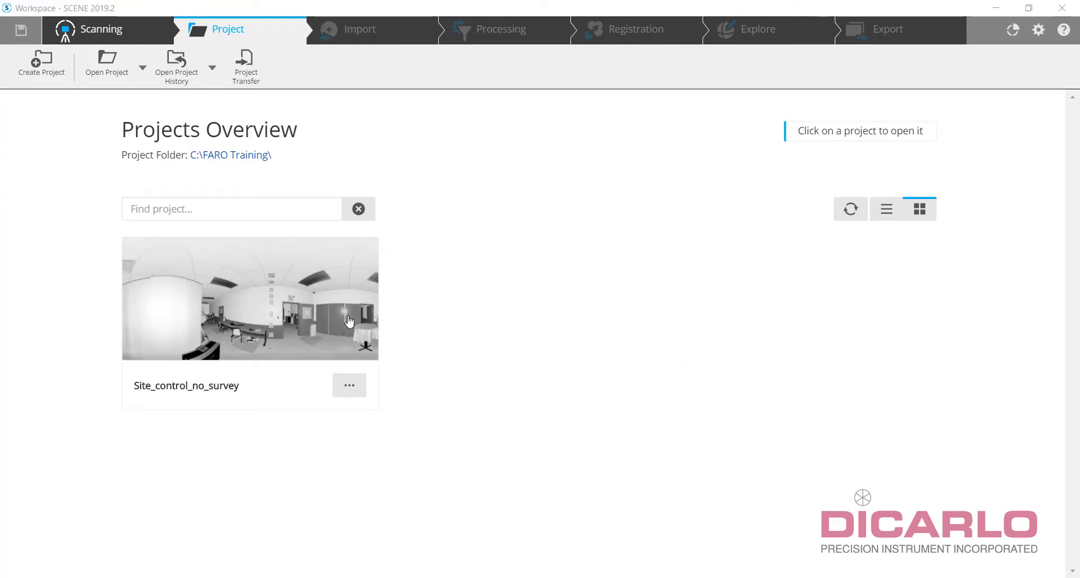
# - Open the Site_control_no_survey project and display its full point cloud in the Explore 3D view
pyautogui.click(265, 309)
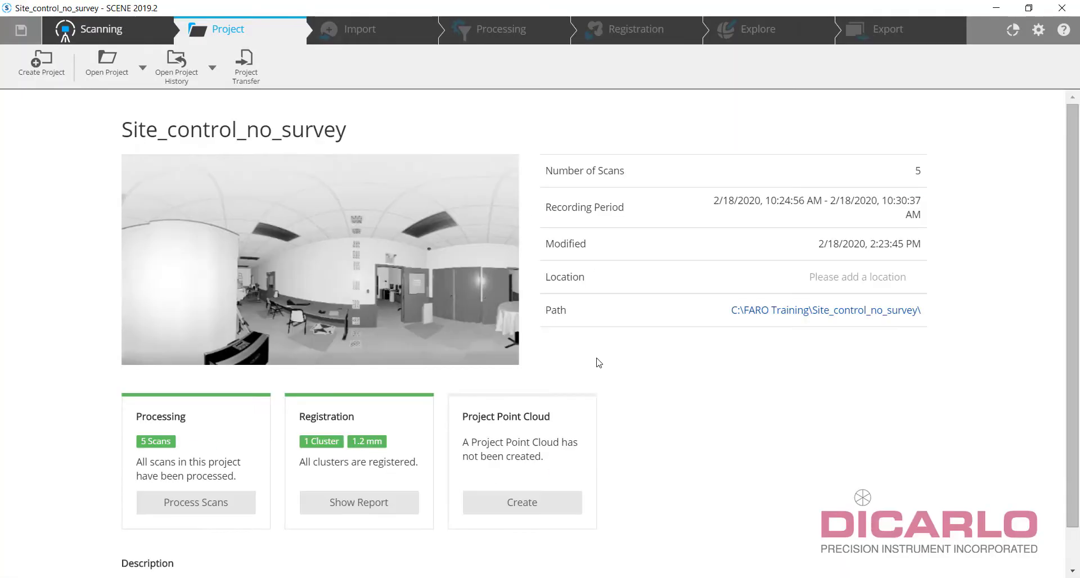
pyautogui.click(748, 29)
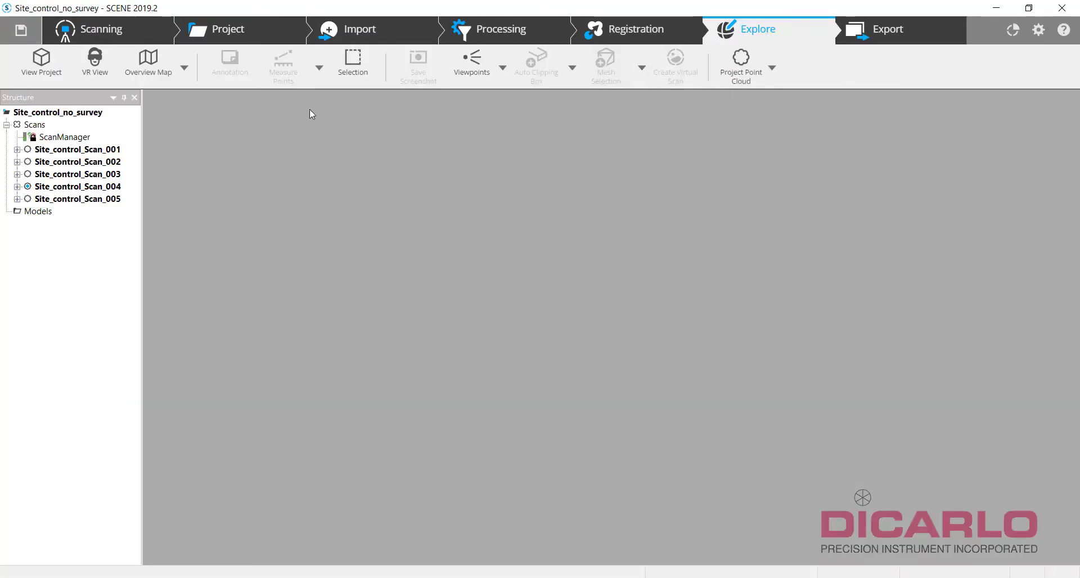
pyautogui.click(42, 63)
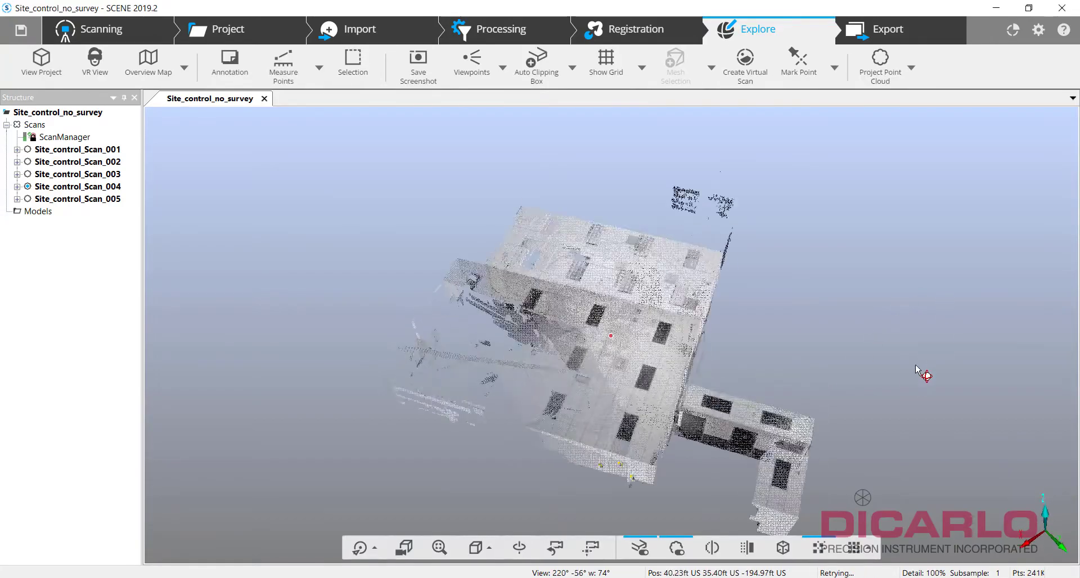
pyautogui.moveTo(916, 367); pyautogui.dragTo(281, 453)
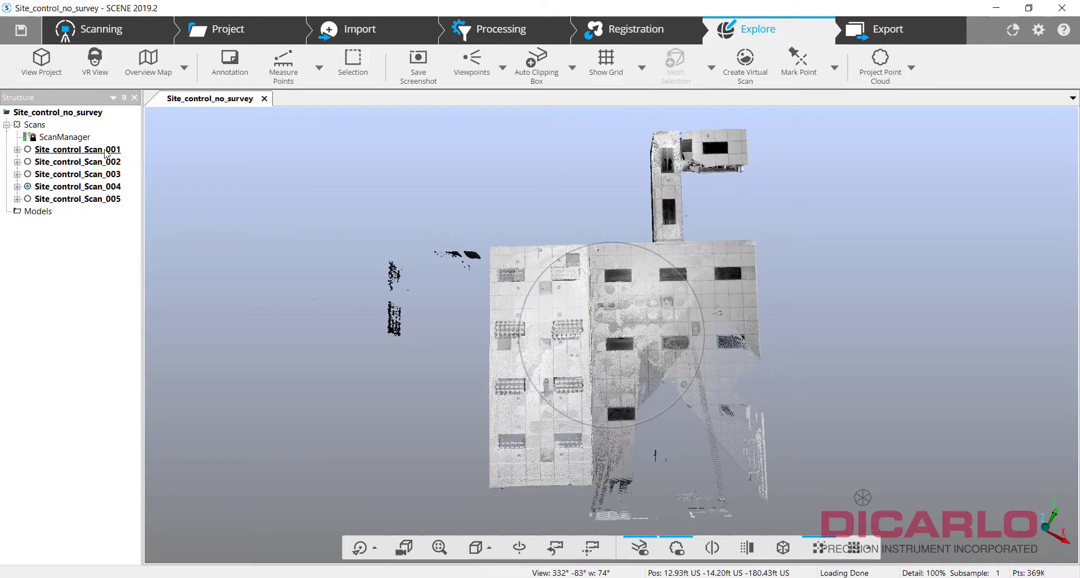
# - Highlight Site_control_Scan_001 through Site_control_Scan_005 one after another to examine each scan's coverage in the point cloud
pyautogui.click(85, 149)
pyautogui.click(90, 162)
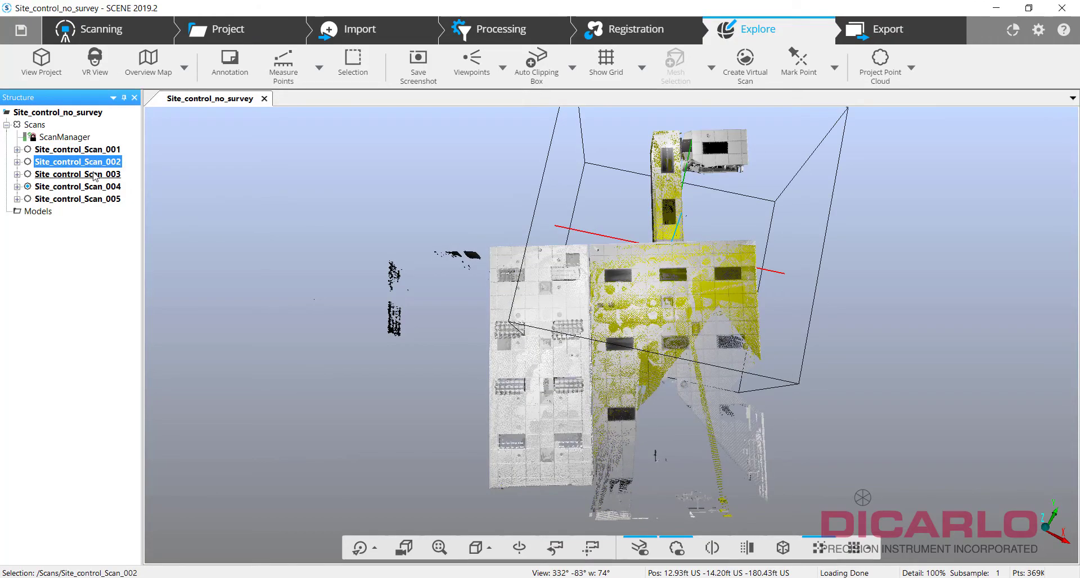
pyautogui.click(95, 174)
pyautogui.click(85, 186)
pyautogui.click(84, 198)
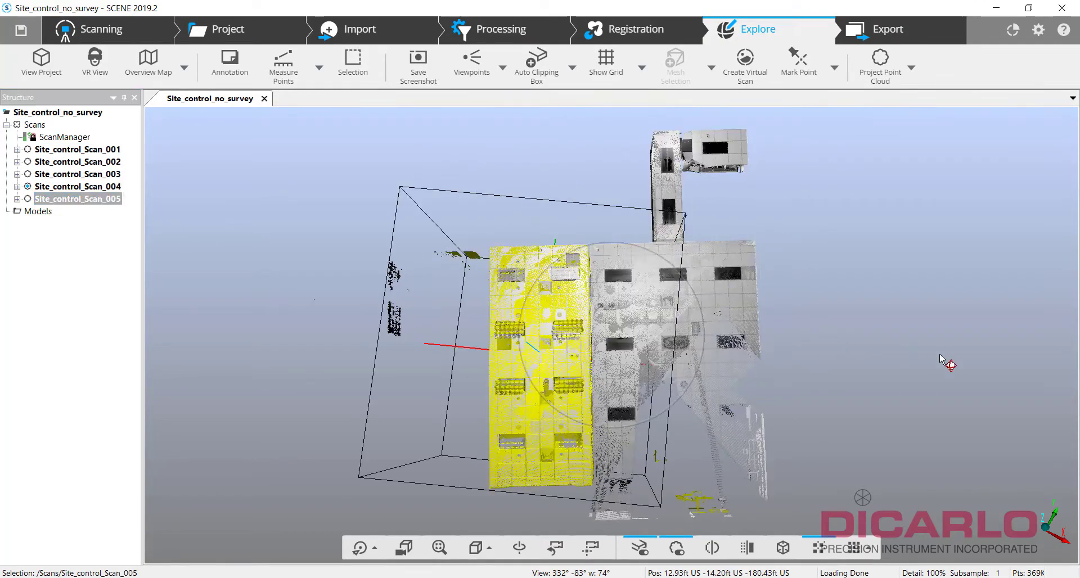
pyautogui.click(875, 306)
# - Orbit around the point cloud and set the 3D view to the standard Top orientation
pyautogui.moveTo(875, 306); pyautogui.dragTo(725, 318)
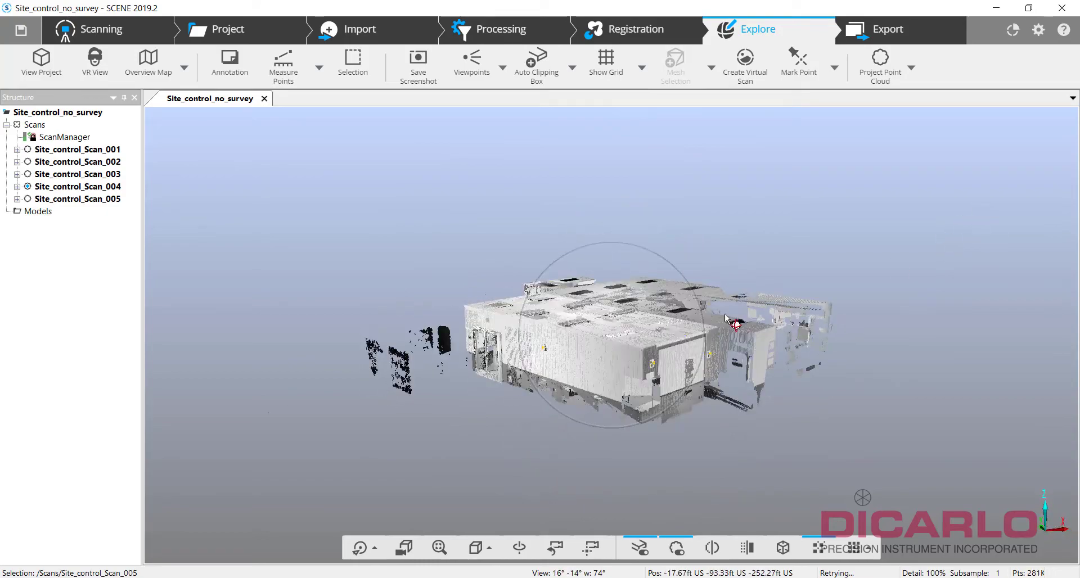
pyautogui.moveTo(865, 242); pyautogui.dragTo(556, 505)
pyautogui.click(478, 548)
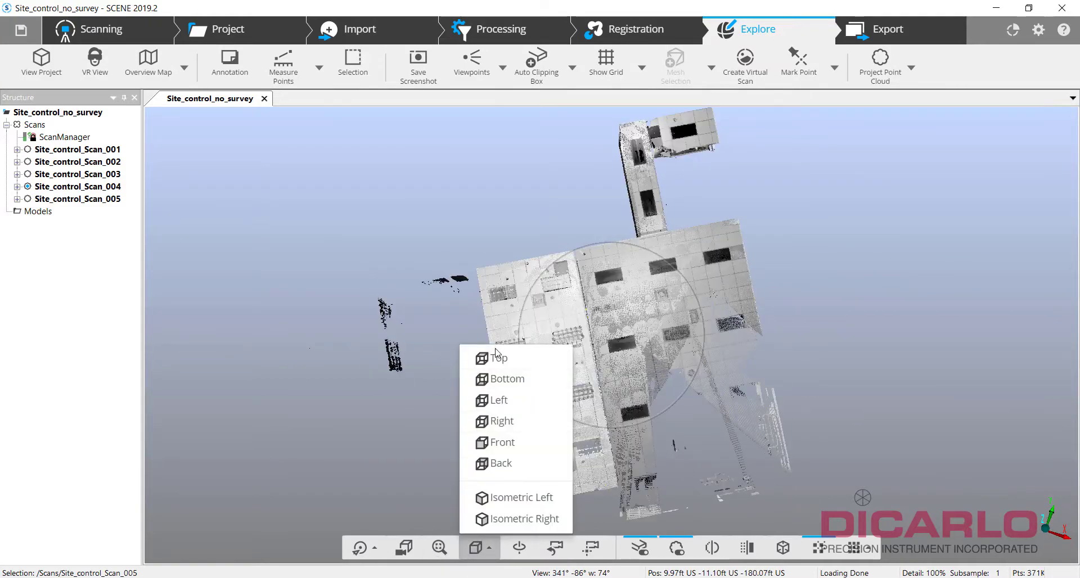
pyautogui.click(518, 361)
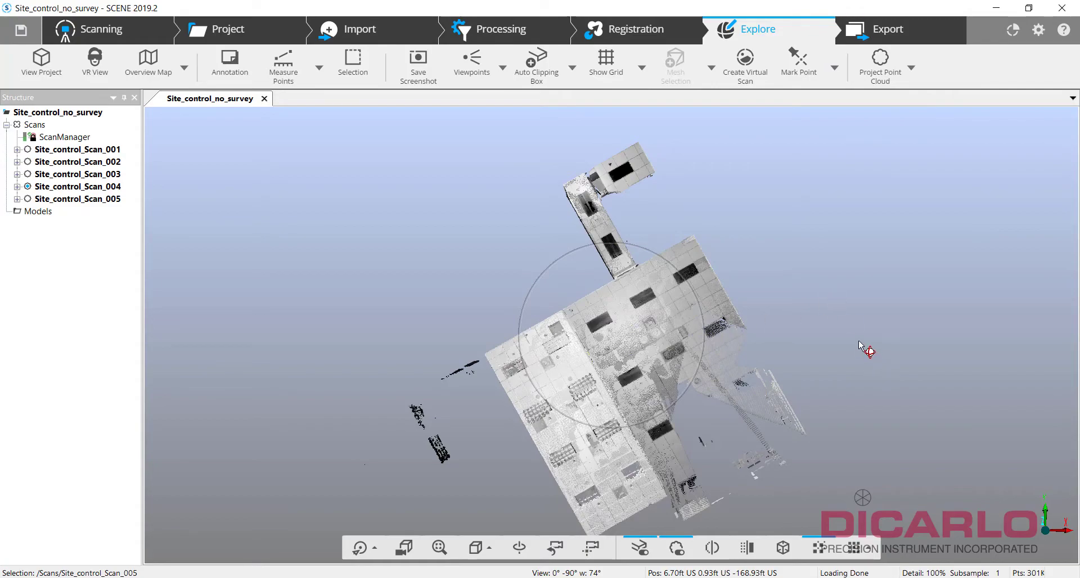
# - Open the planar view of Site_control_Scan_003 from its scanner position beside the door inside the point cloud
pyautogui.moveTo(866, 349); pyautogui.dragTo(597, 333)
pyautogui.scroll(5, 598, 338)
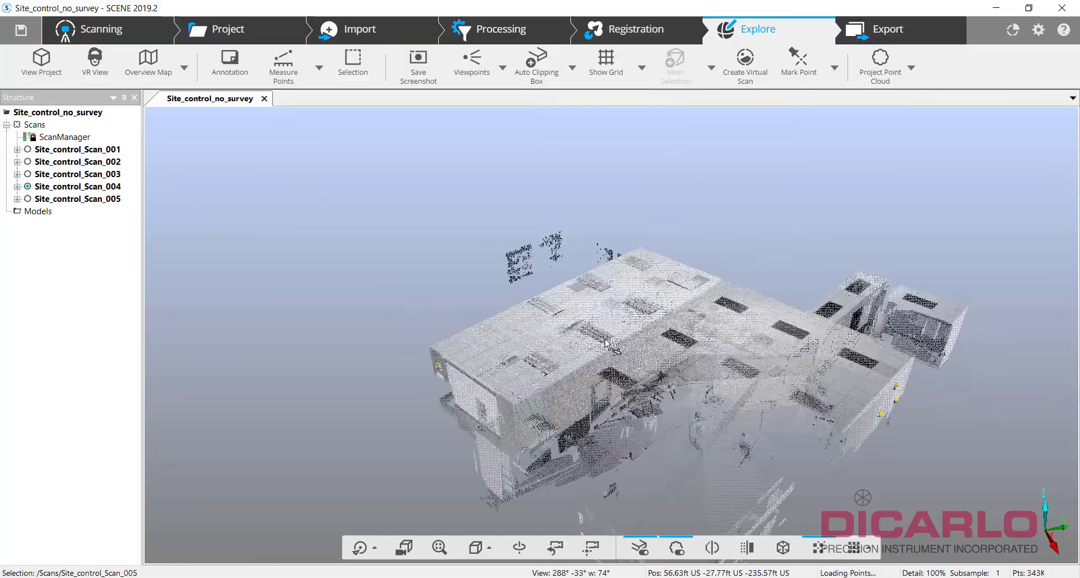
pyautogui.scroll(5, 591, 345)
pyautogui.moveTo(591, 346)
pyautogui.mouseDown()
pyautogui.moveTo(522, 298)
pyautogui.moveTo(663, 339)
pyautogui.moveTo(511, 319)
pyautogui.moveTo(646, 356)
pyautogui.moveTo(555, 330)
pyautogui.moveTo(638, 341)
pyautogui.moveTo(377, 357)
pyautogui.moveTo(674, 359)
pyautogui.moveTo(647, 364)
pyautogui.moveTo(704, 316)
pyautogui.moveTo(644, 304)
pyautogui.moveTo(524, 308)
pyautogui.moveTo(498, 333)
pyautogui.moveTo(438, 332)
pyautogui.moveTo(451, 330)
pyautogui.mouseUp()
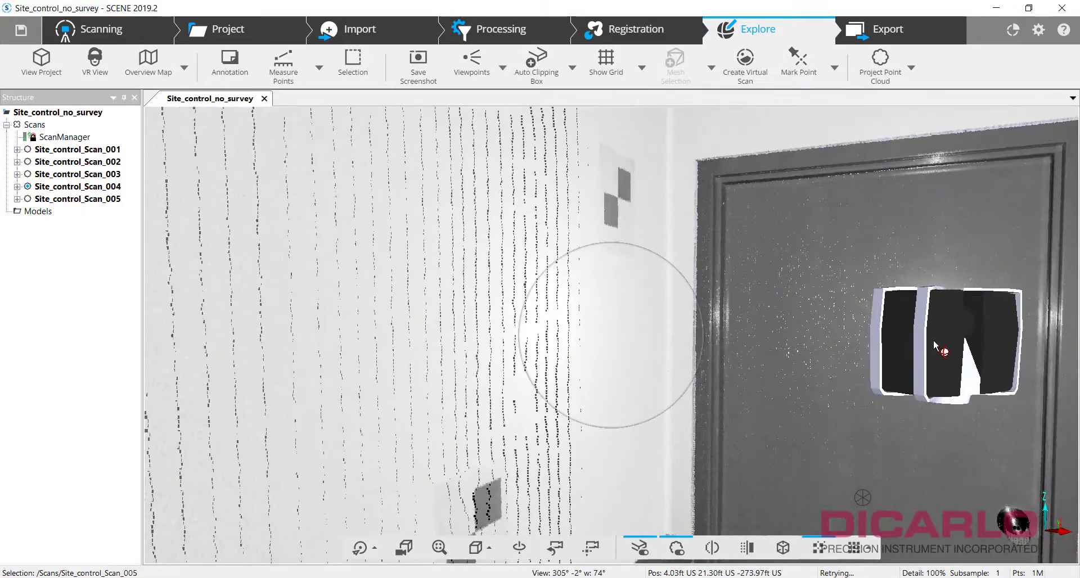
pyautogui.click(933, 340)
pyautogui.rightClick(934, 340)
pyautogui.moveTo(950, 378)
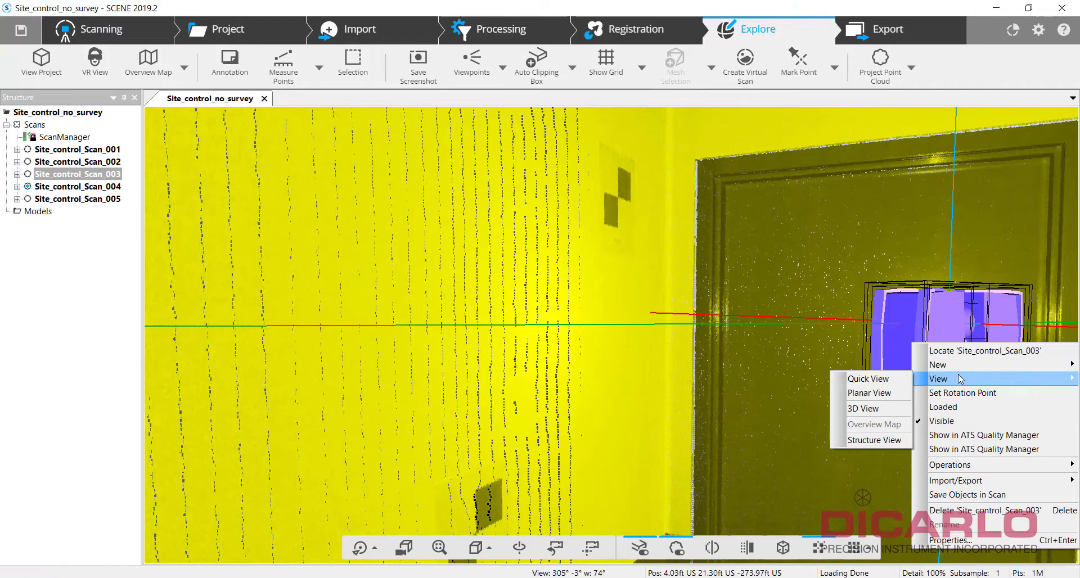
pyautogui.click(869, 392)
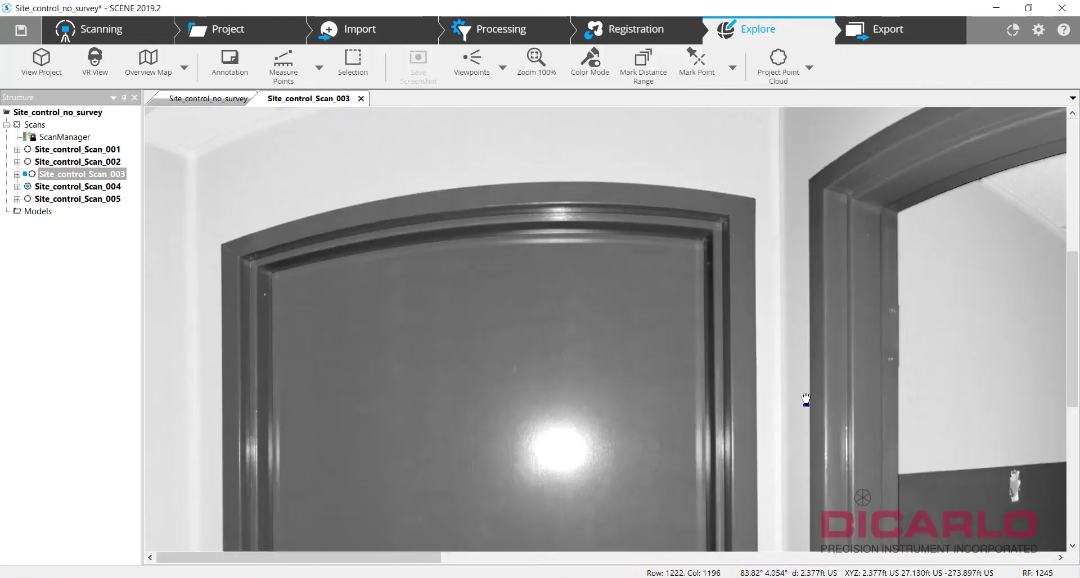
# - Mark the lower and upper checkerboard targets on the corridor wall as CheckerboardTarget1 and CheckerboardTarget2
pyautogui.moveTo(802, 402)
pyautogui.mouseDown()
pyautogui.moveTo(386, 234)
pyautogui.moveTo(470, 279)
pyautogui.moveTo(382, 340)
pyautogui.moveTo(584, 441)
pyautogui.moveTo(427, 342)
pyautogui.moveTo(605, 388)
pyautogui.moveTo(559, 350)
pyautogui.moveTo(559, 363)
pyautogui.mouseUp()
pyautogui.click(614, 68)
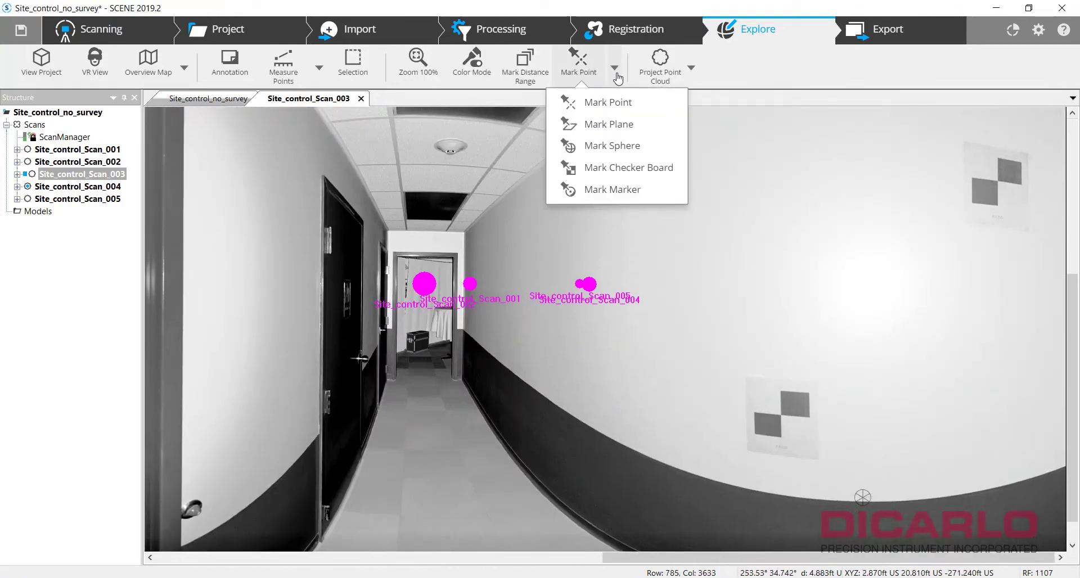
pyautogui.click(618, 167)
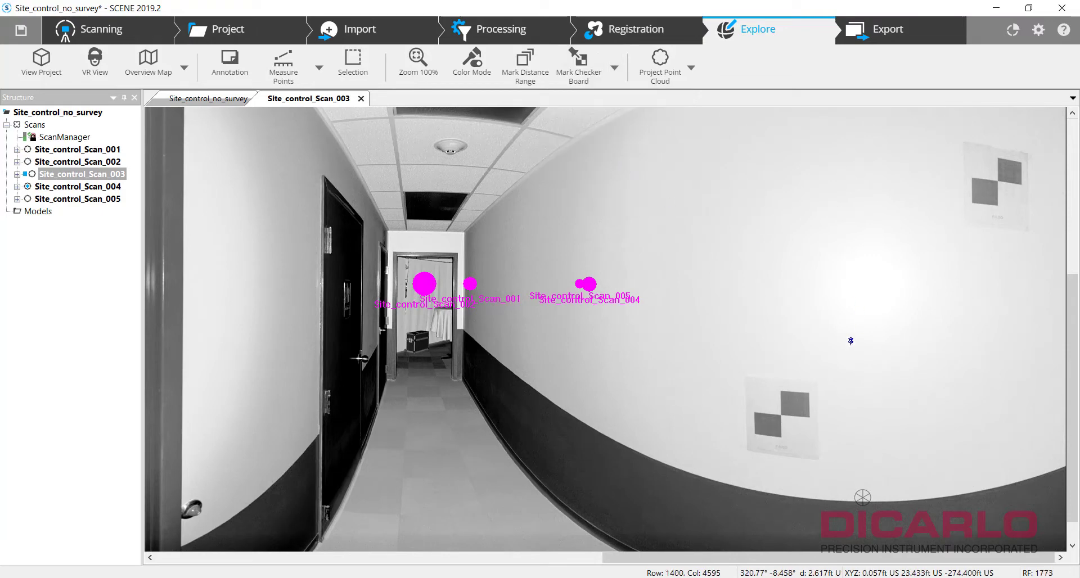
pyautogui.click(806, 416)
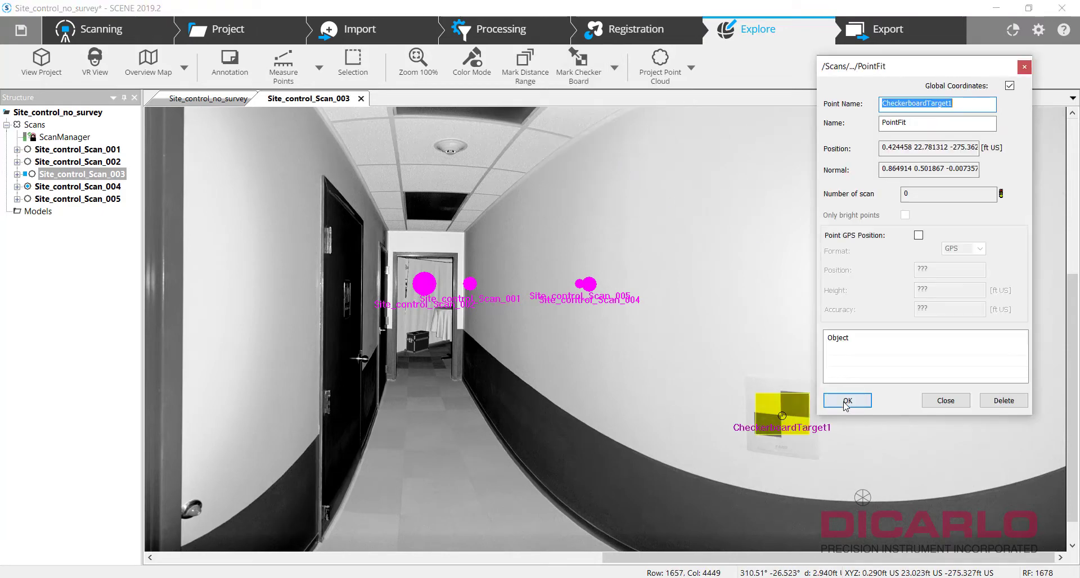
pyautogui.click(755, 400)
pyautogui.click(1006, 209)
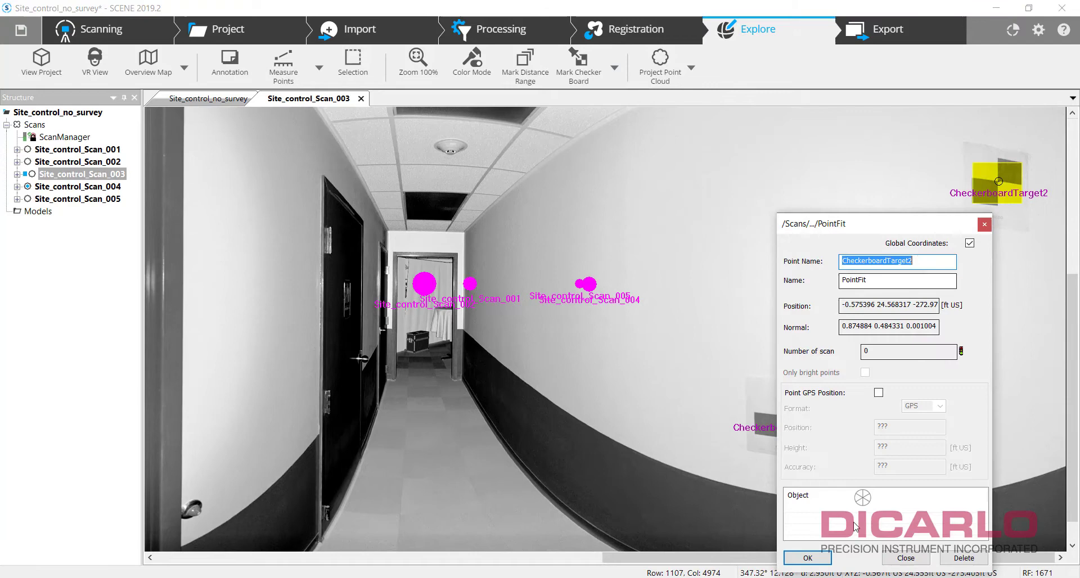
pyautogui.click(808, 558)
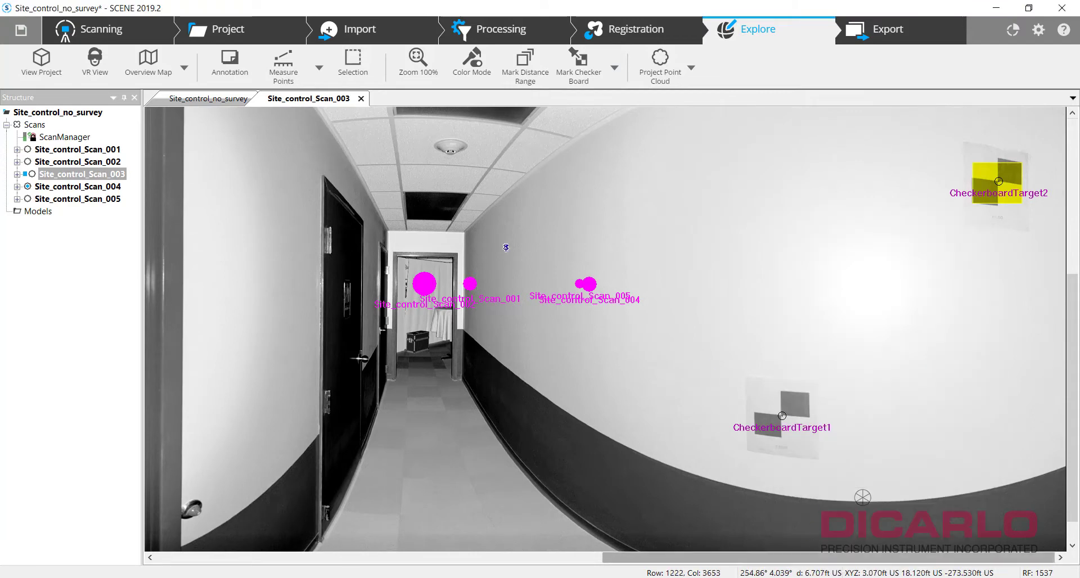
# - Mark the smoke detector on the corridor ceiling as a point named Point1
pyautogui.click(614, 68)
pyautogui.click(617, 102)
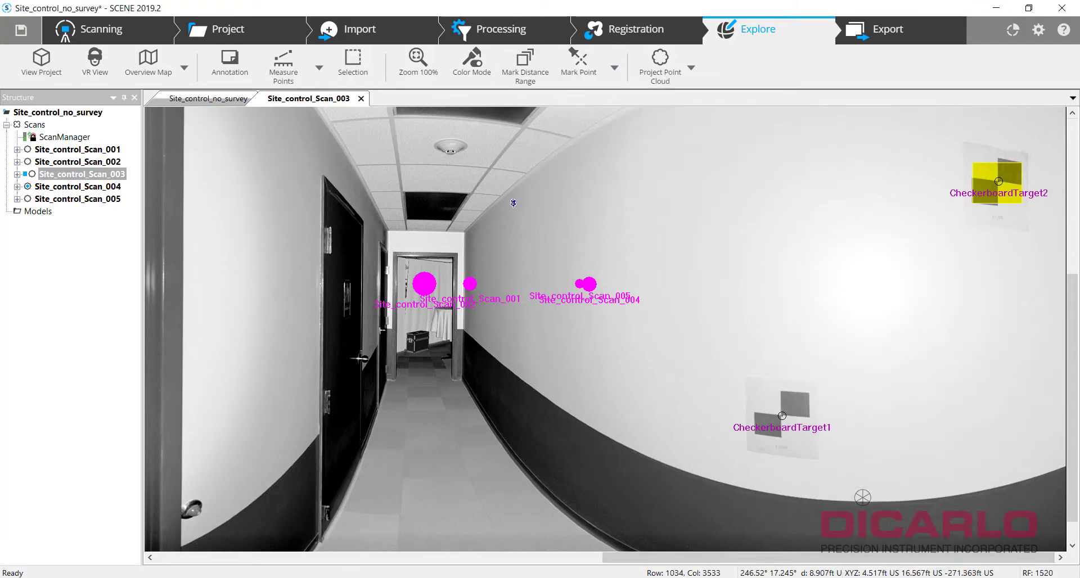
pyautogui.scroll(6, 417, 143)
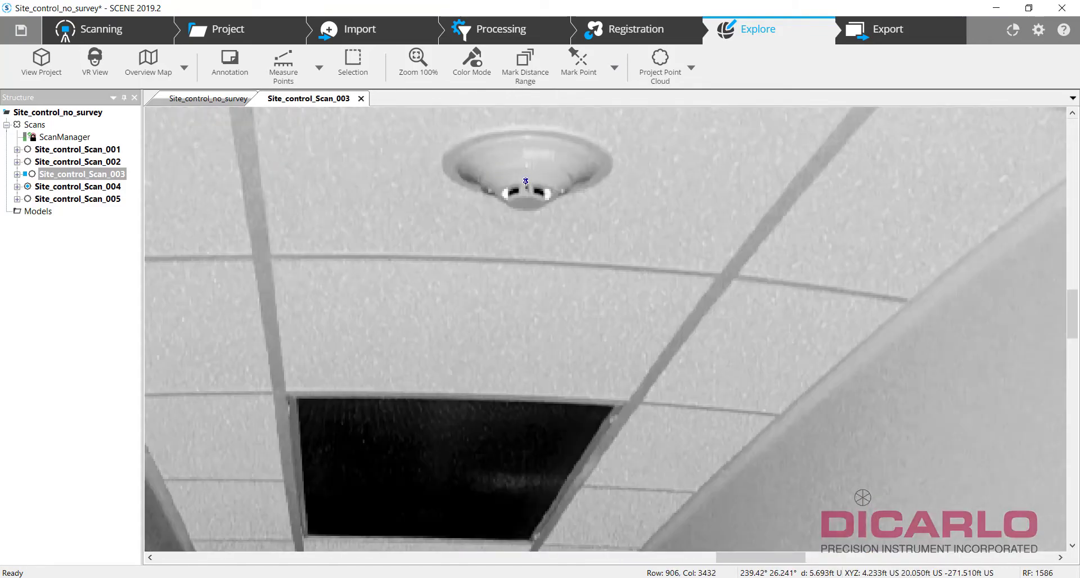
pyautogui.click(525, 181)
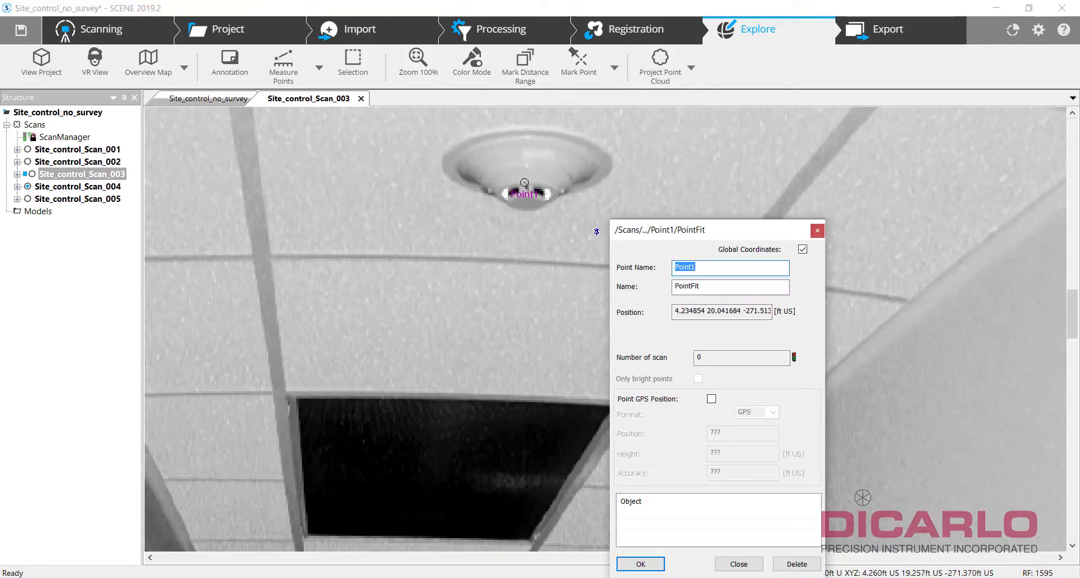
pyautogui.click(641, 564)
# - Close the planar view of Site_control_Scan_003 and the project's 3D view
pyautogui.scroll(-6, 434, 282)
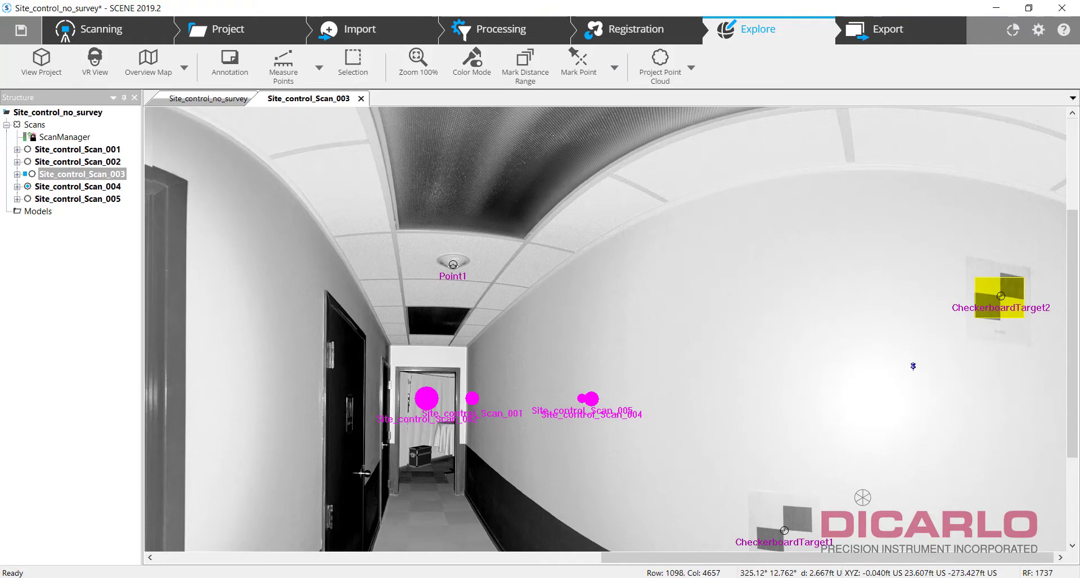
pyautogui.moveTo(735, 388); pyautogui.dragTo(646, 372)
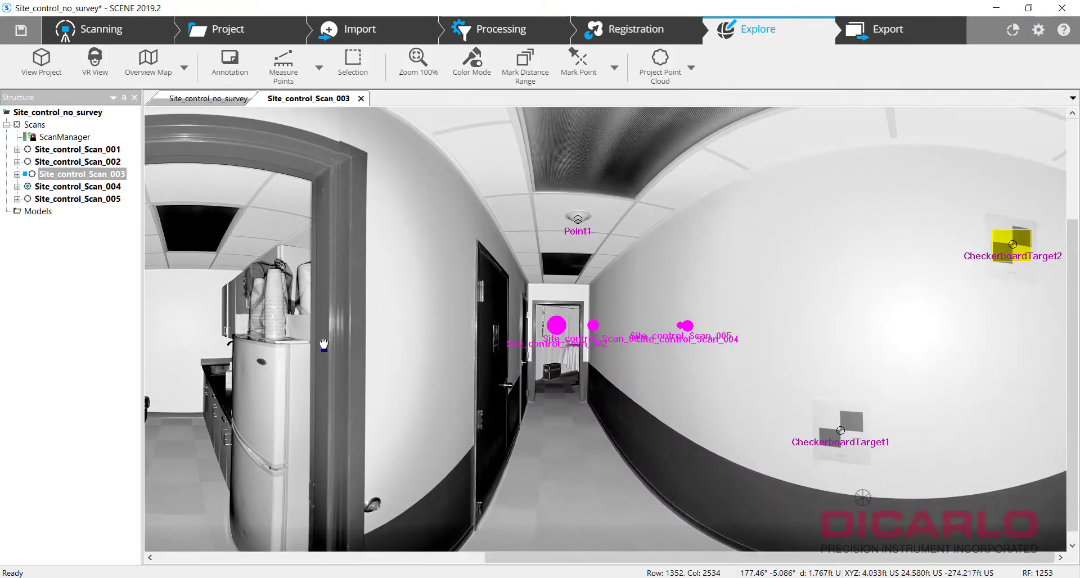
pyautogui.click(361, 100)
pyautogui.click(265, 99)
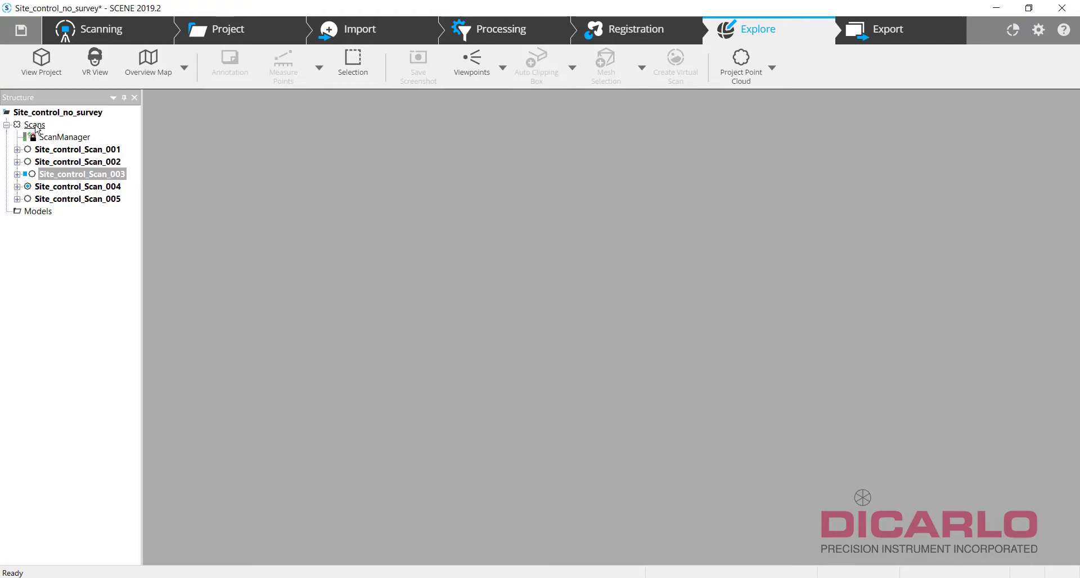
# - Start an object export for the whole Scans folder in DXF format with object names included
pyautogui.rightClick(35, 128)
pyautogui.moveTo(114, 227)
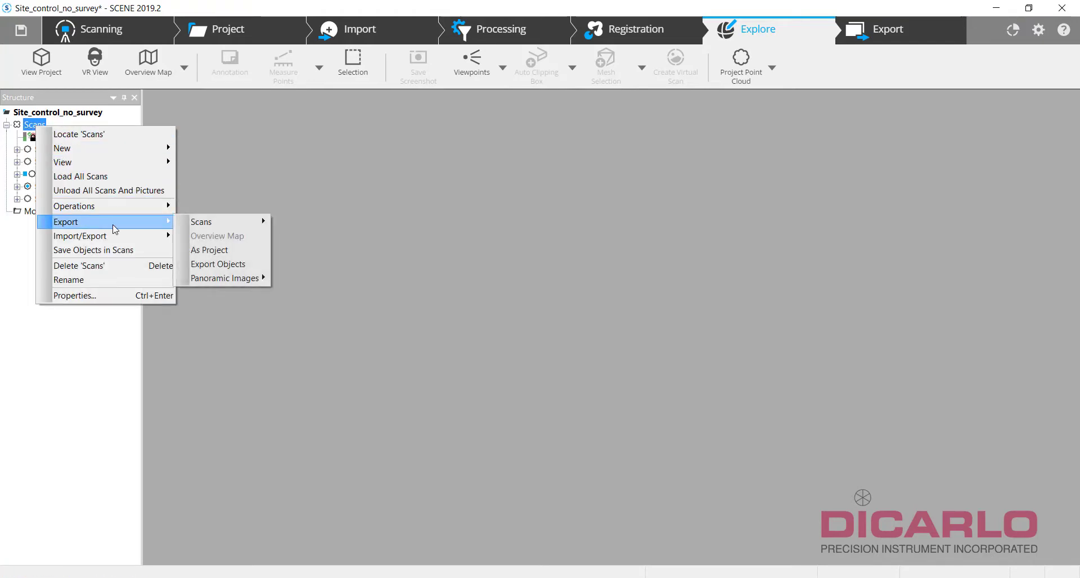
pyautogui.click(232, 264)
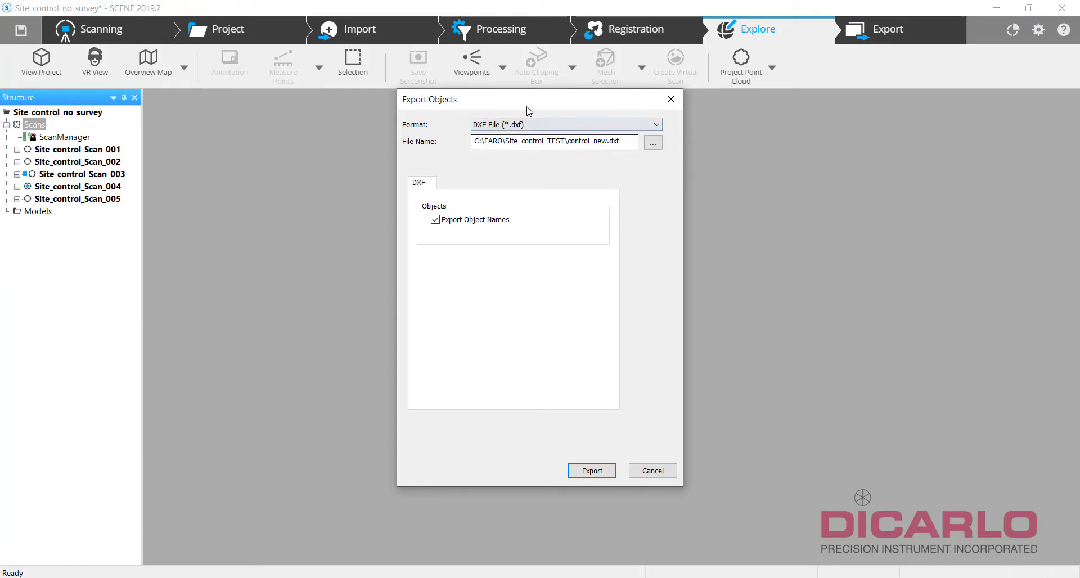
pyautogui.click(529, 125)
pyautogui.click(532, 124)
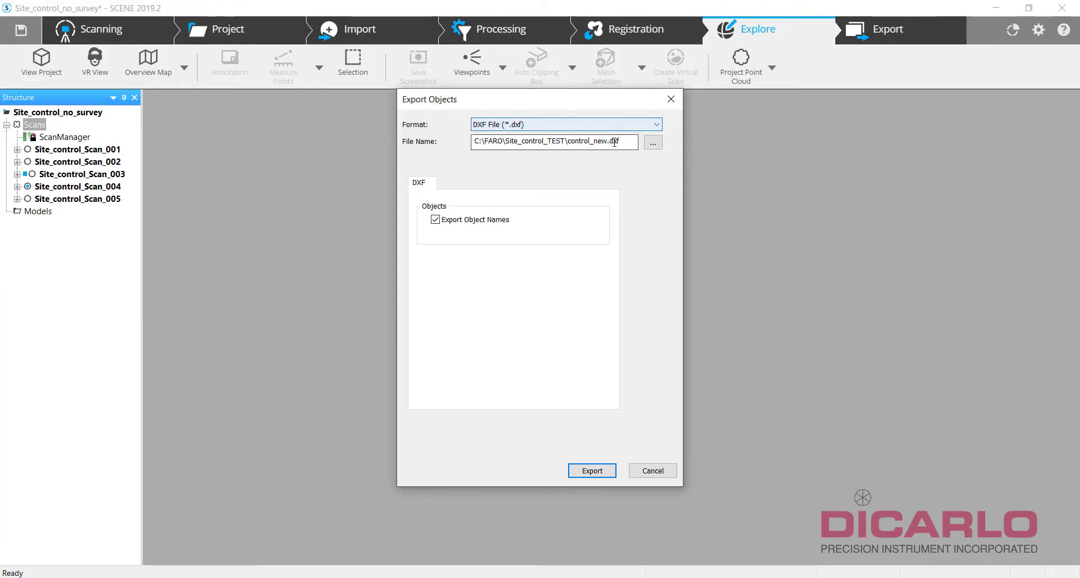
pyautogui.click(632, 143)
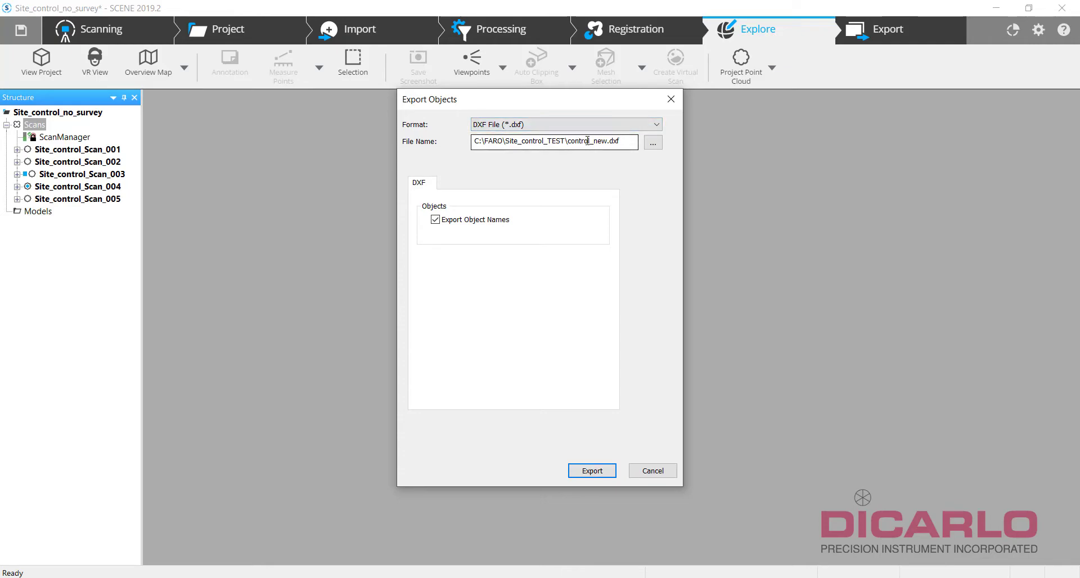
# - Set the export destination to a DXF file named control_new in the FARO Training\Site_control_no_survey folder on drive C
pyautogui.click(653, 144)
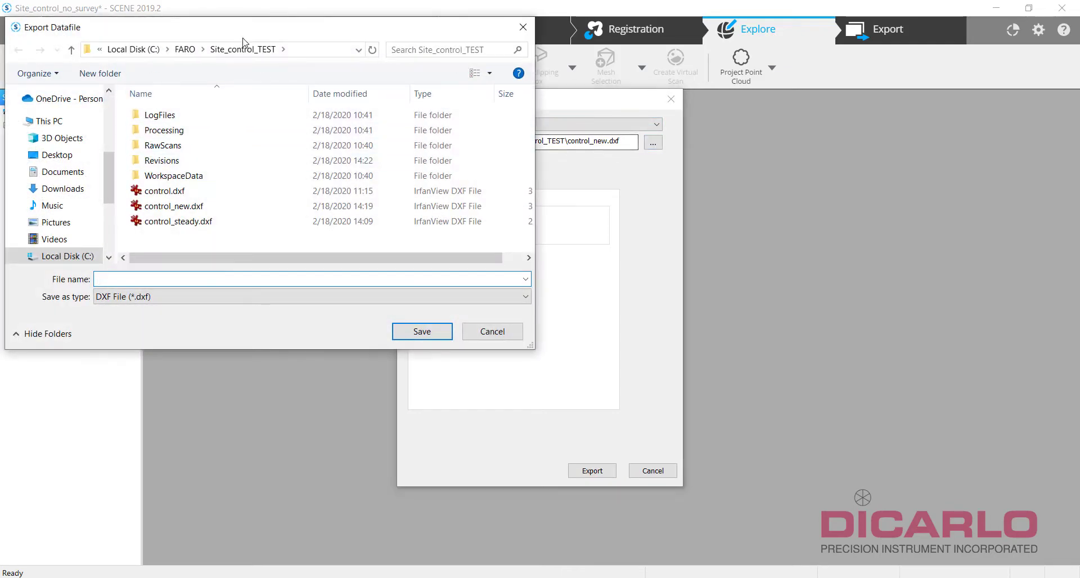
pyautogui.click(185, 50)
pyautogui.scroll(-5, 191, 163)
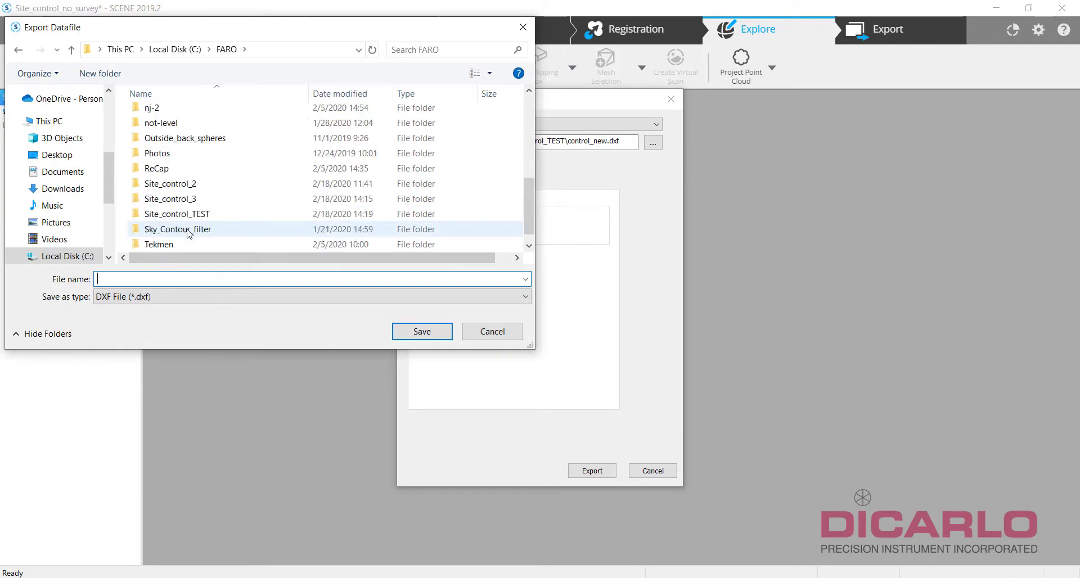
pyautogui.scroll(5, 193, 128)
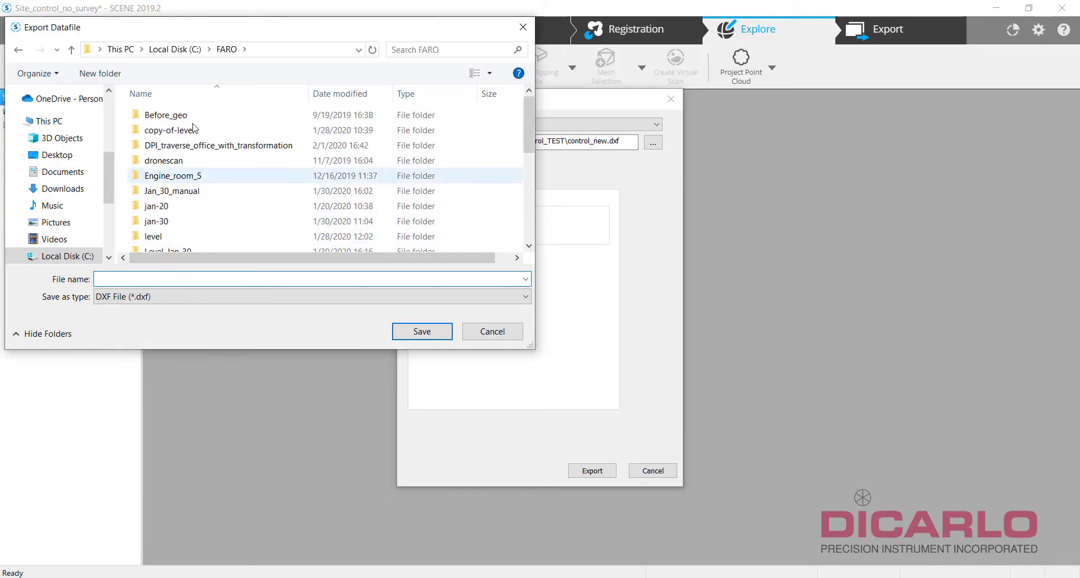
pyautogui.click(175, 50)
pyautogui.scroll(-2, 188, 186)
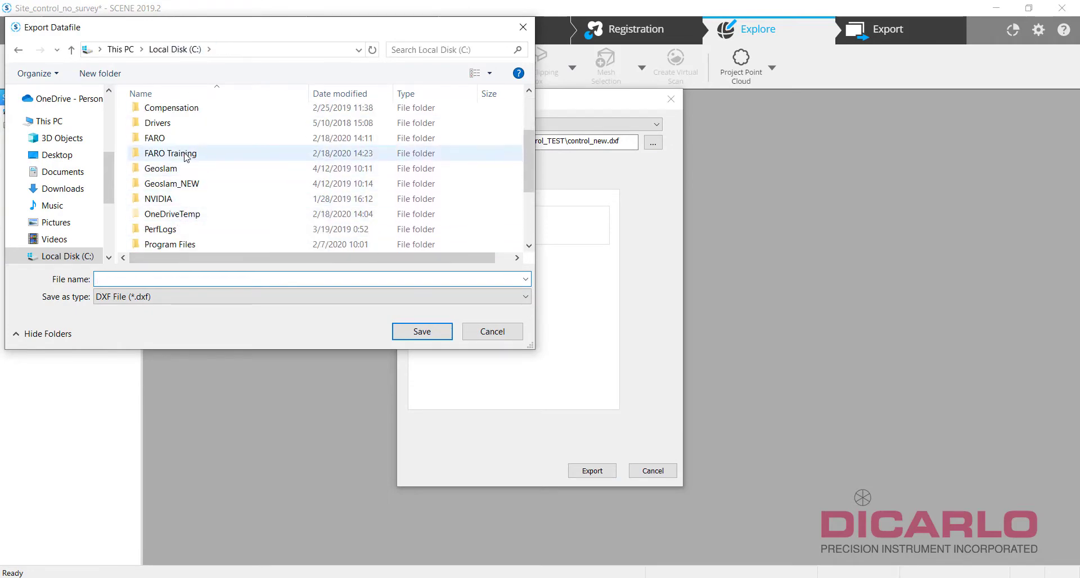
pyautogui.doubleClick(185, 154)
pyautogui.doubleClick(186, 114)
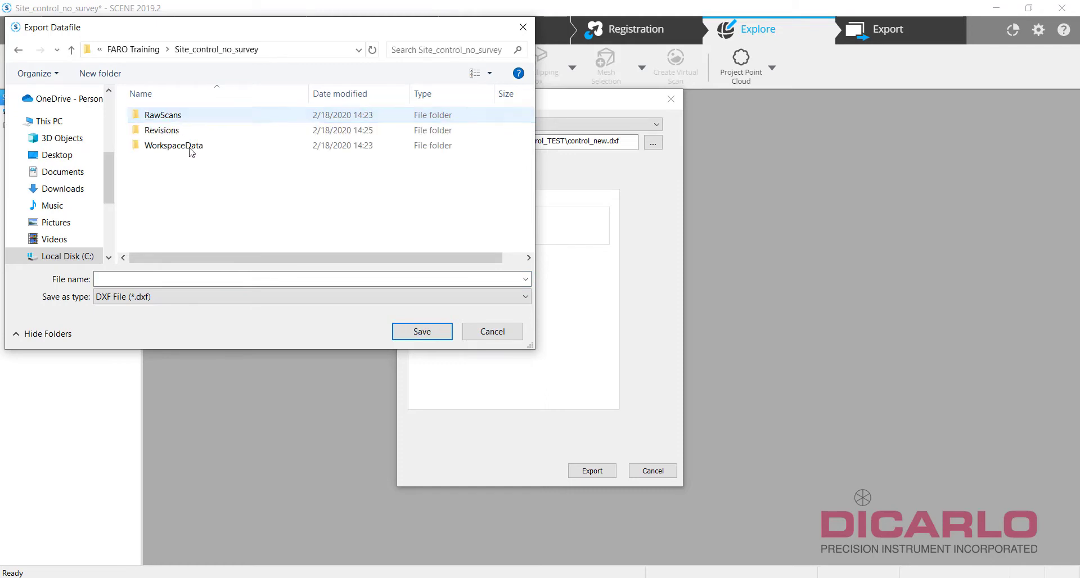
pyautogui.click(215, 276)
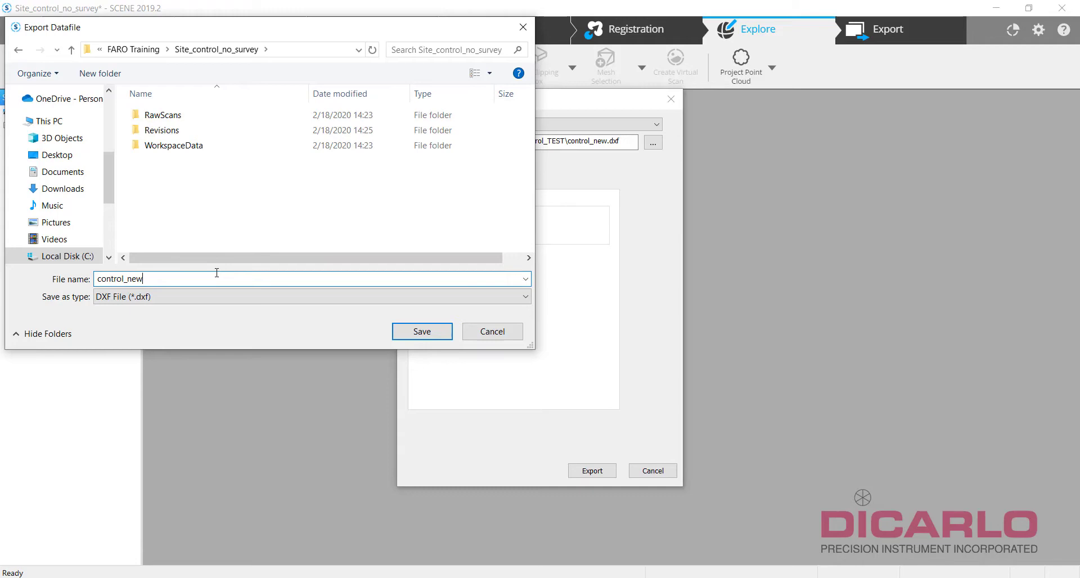
pyautogui.press('Return')
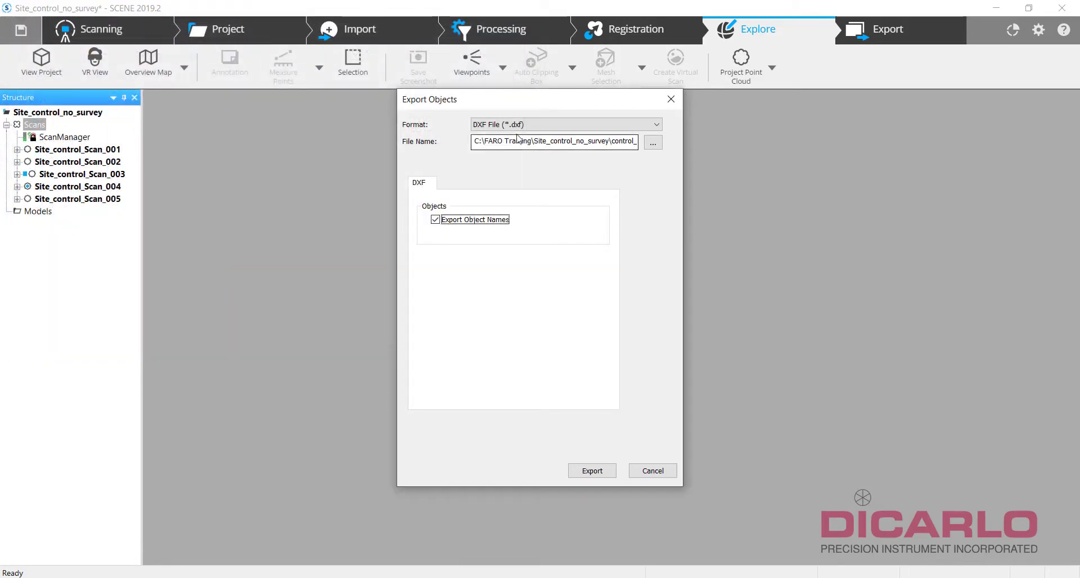
# - Run the DXF export and check the default length units in the export and import settings
pyautogui.click(592, 471)
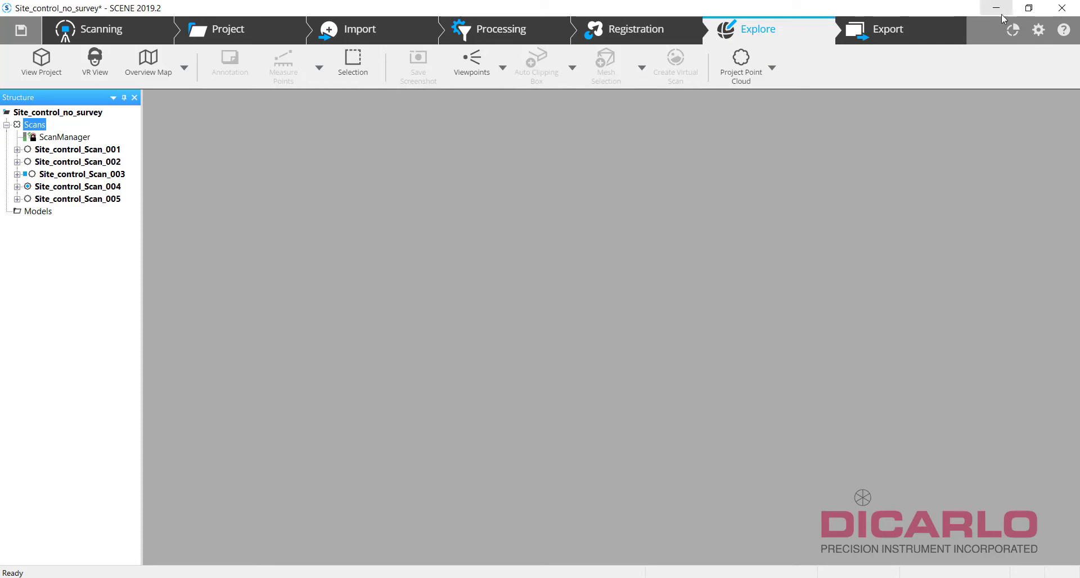
pyautogui.click(1038, 30)
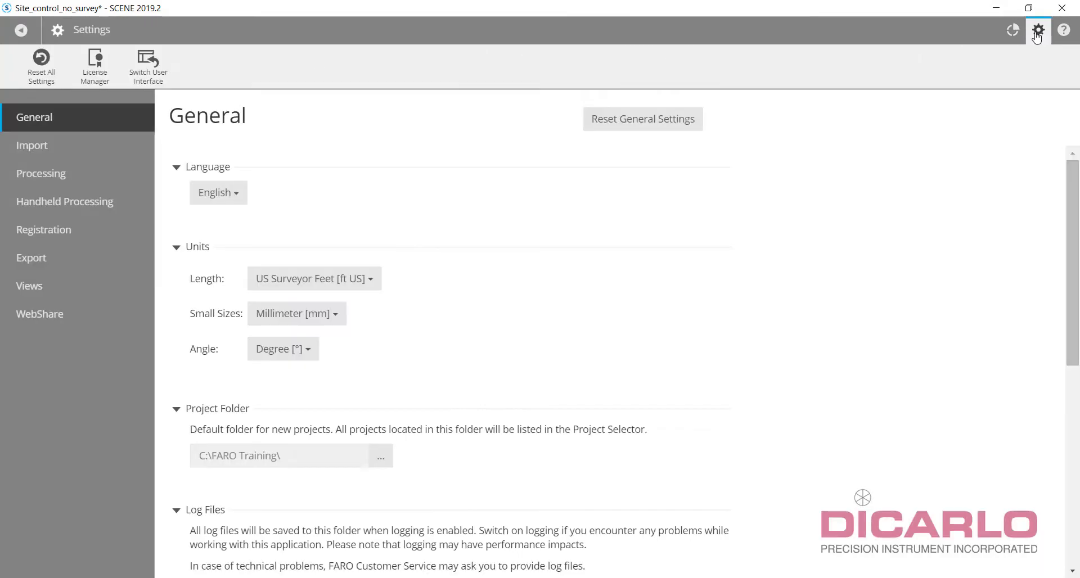
pyautogui.click(53, 256)
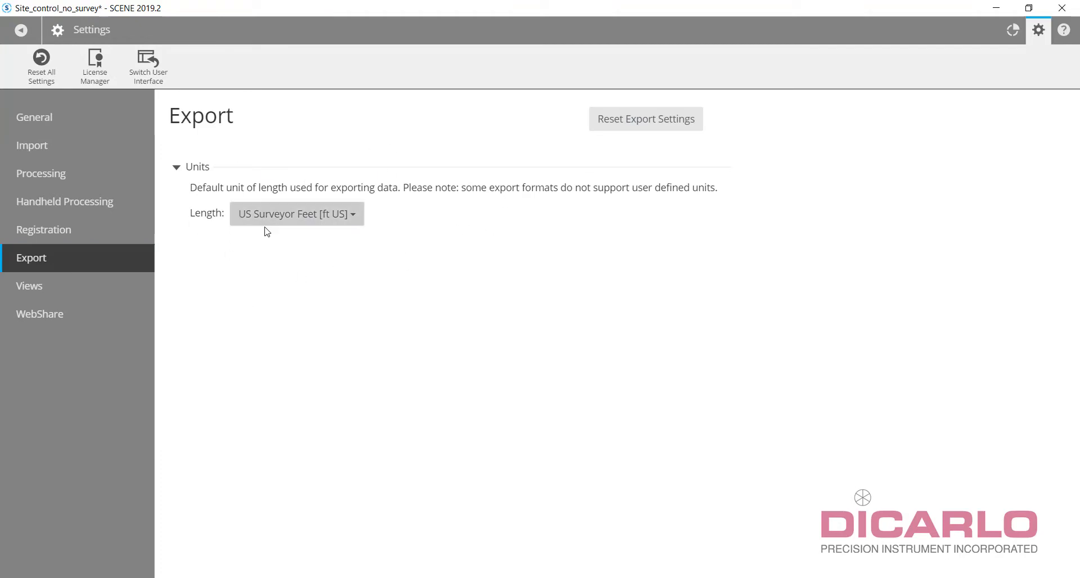
pyautogui.click(49, 147)
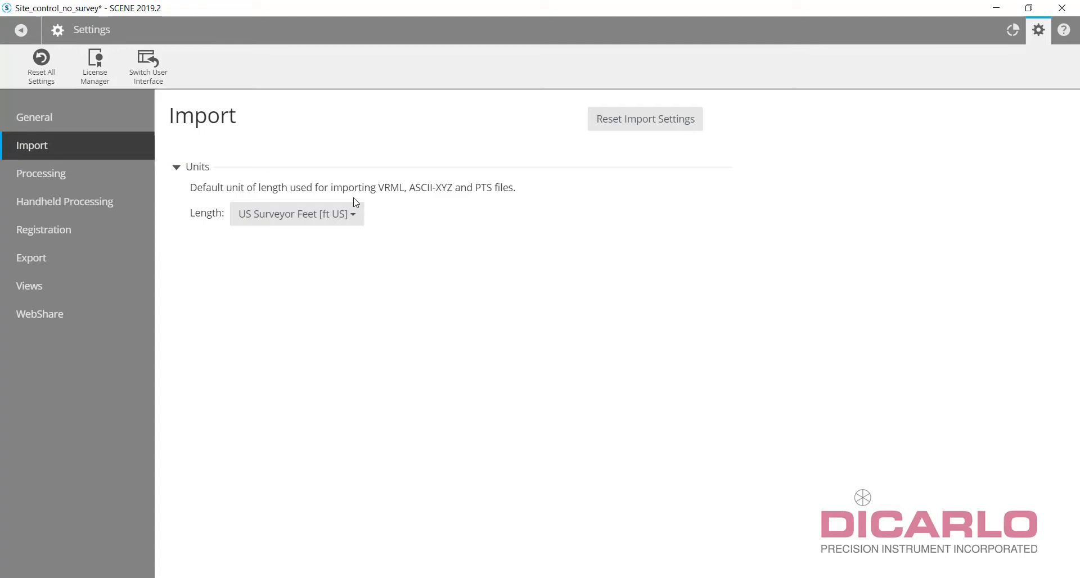
pyautogui.click(20, 31)
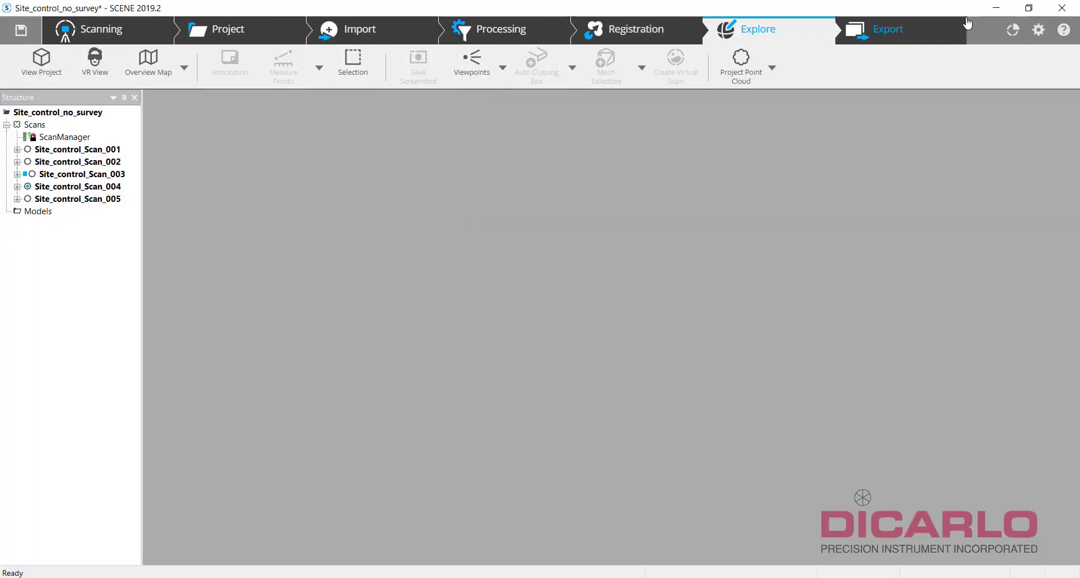
# - Close SCENE and save the project changes with the comment "exported objects to dxf"
pyautogui.click(1062, 9)
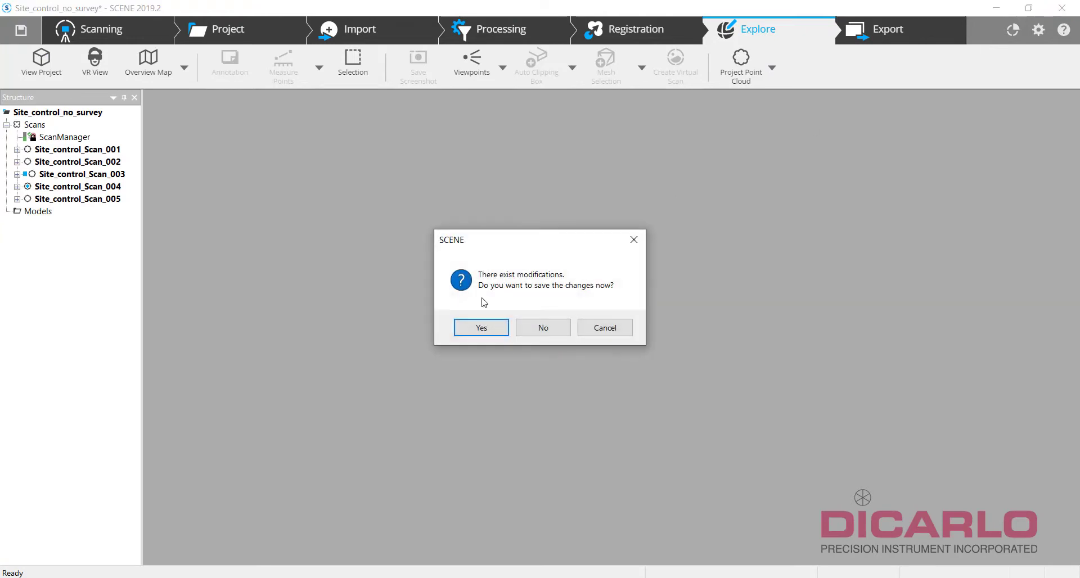
pyautogui.click(482, 328)
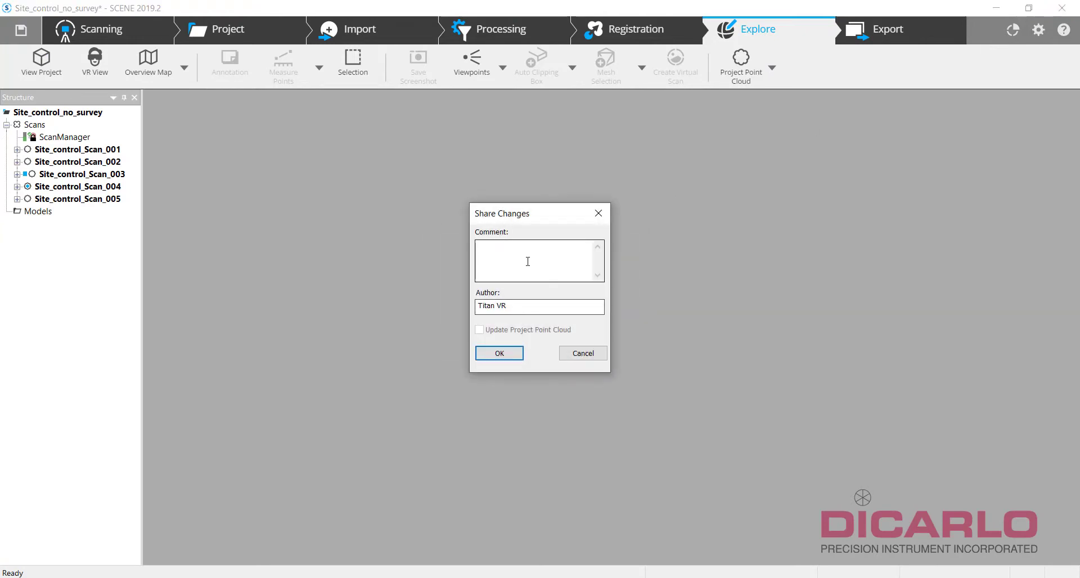
pyautogui.click(526, 260)
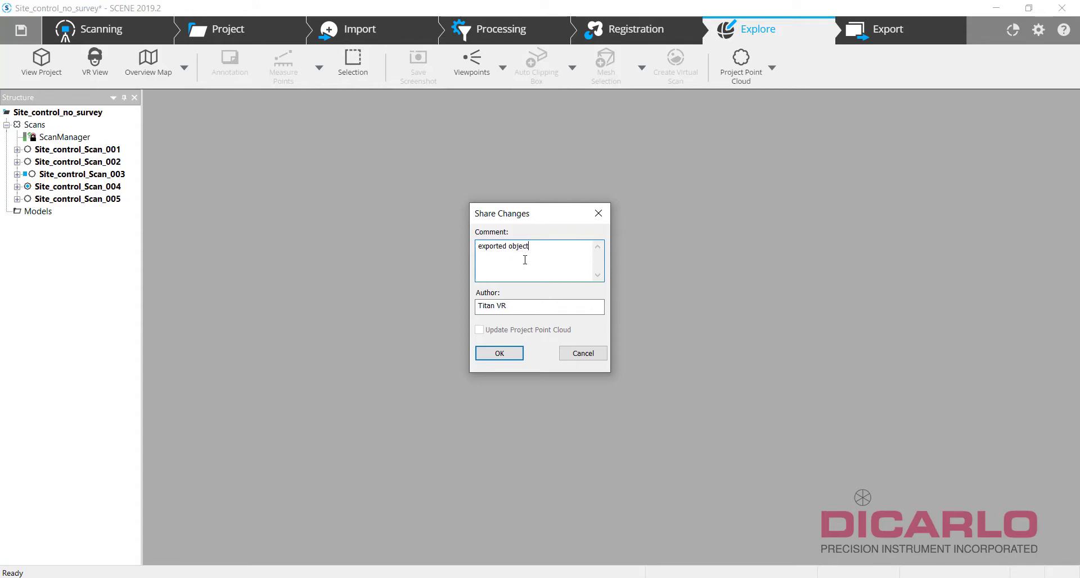
pyautogui.write('exported objects to dxf')
pyautogui.press('Return')
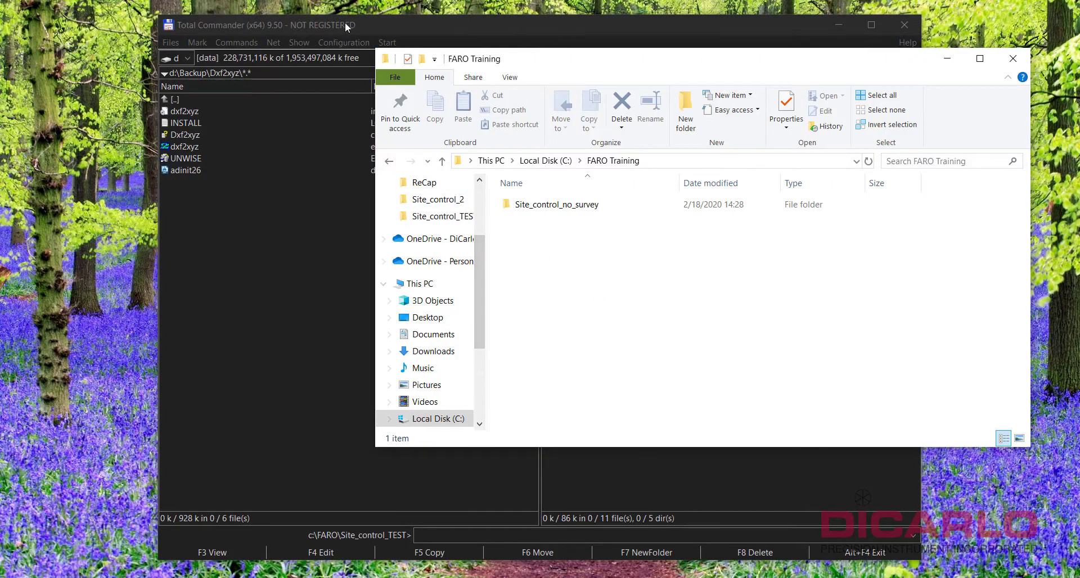
# - Switch to Total Commander and locate the control_new DXF file in C:\FARO Training\Site_control_no_survey
pyautogui.click(345, 24)
pyautogui.doubleClick(588, 98)
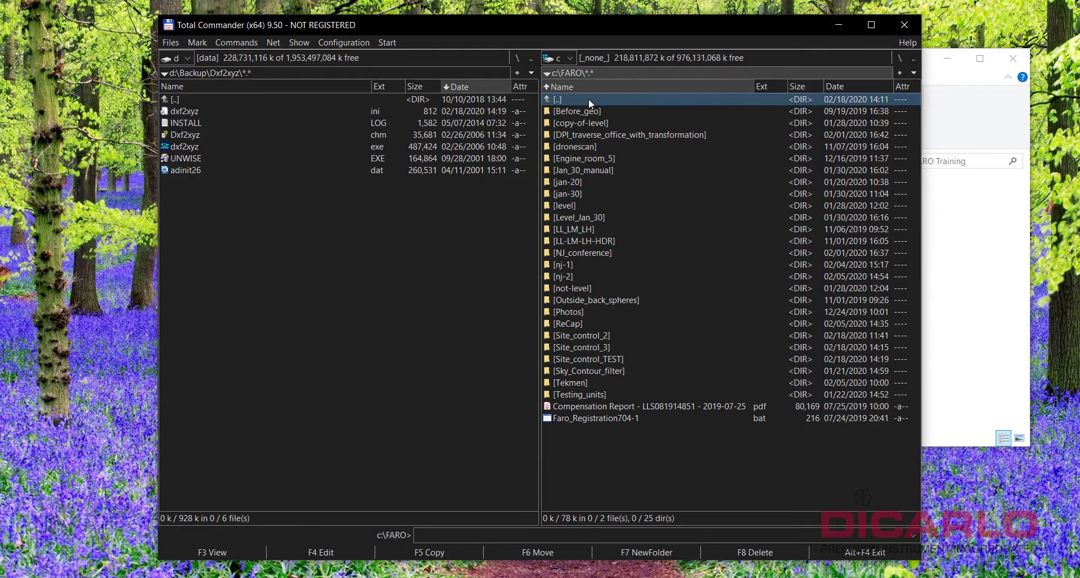
pyautogui.doubleClick(589, 99)
pyautogui.doubleClick(586, 194)
pyautogui.doubleClick(593, 111)
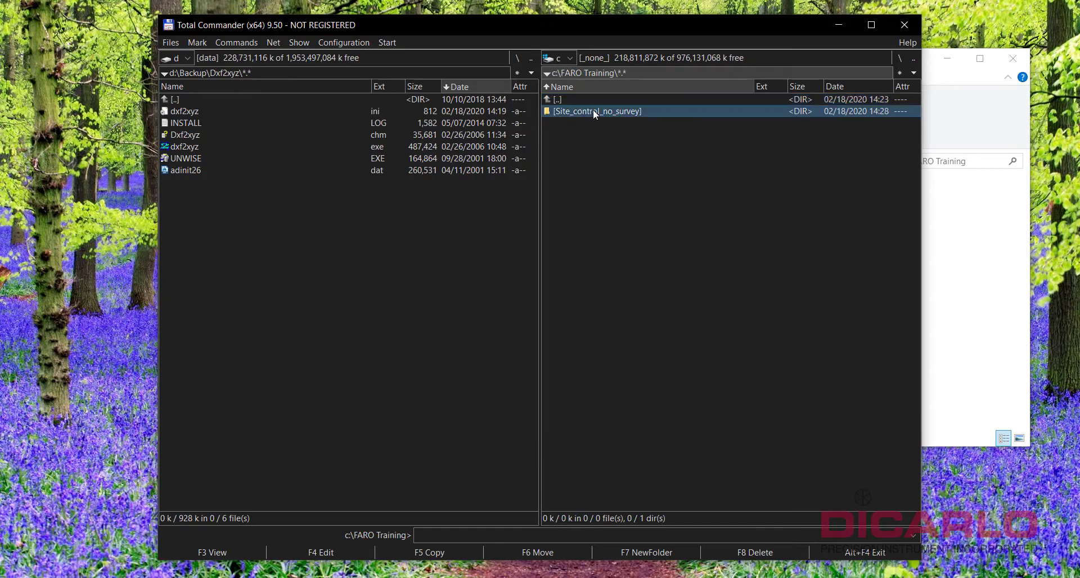
pyautogui.click(599, 157)
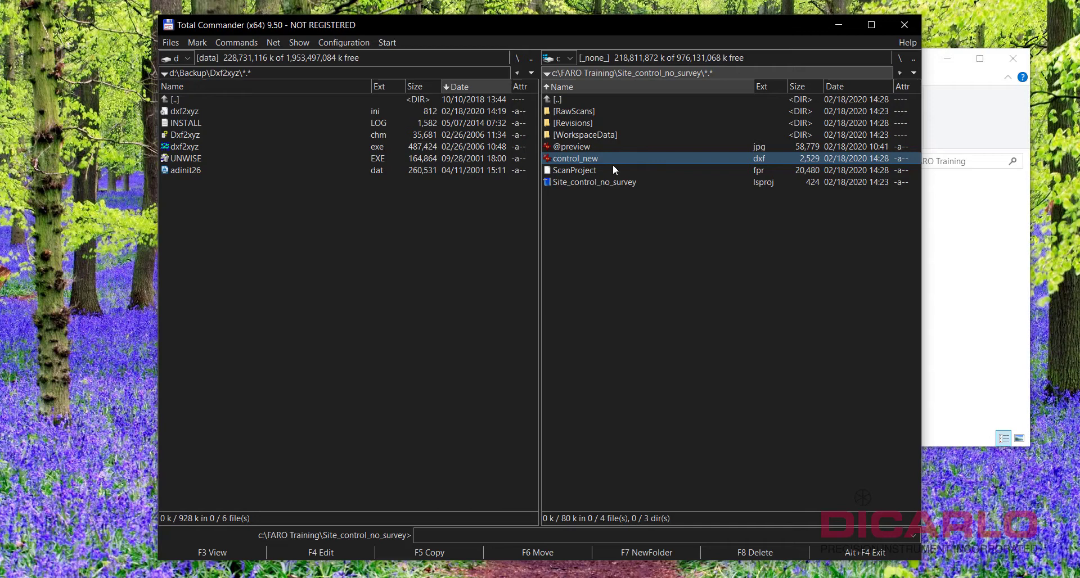
# - Launch the dxf2xyz converter from d:\Backup\Dxf2xyz and select control_new.dxf in FARO Training\Site_control_no_survey as its source file
pyautogui.click(202, 148)
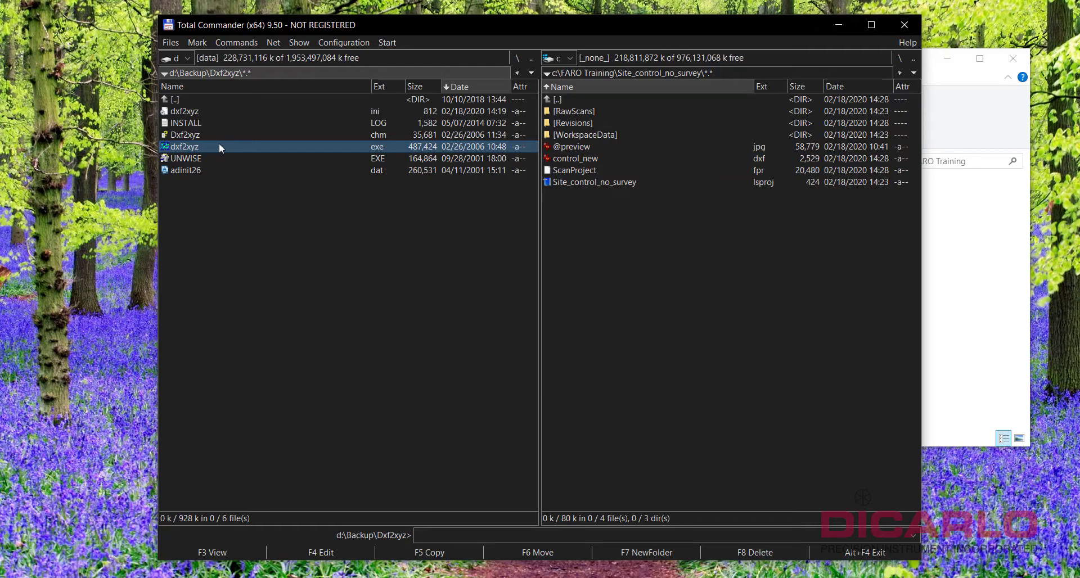
pyautogui.doubleClick(220, 146)
pyautogui.moveTo(623, 96); pyautogui.dragTo(301, 160)
pyautogui.click(323, 179)
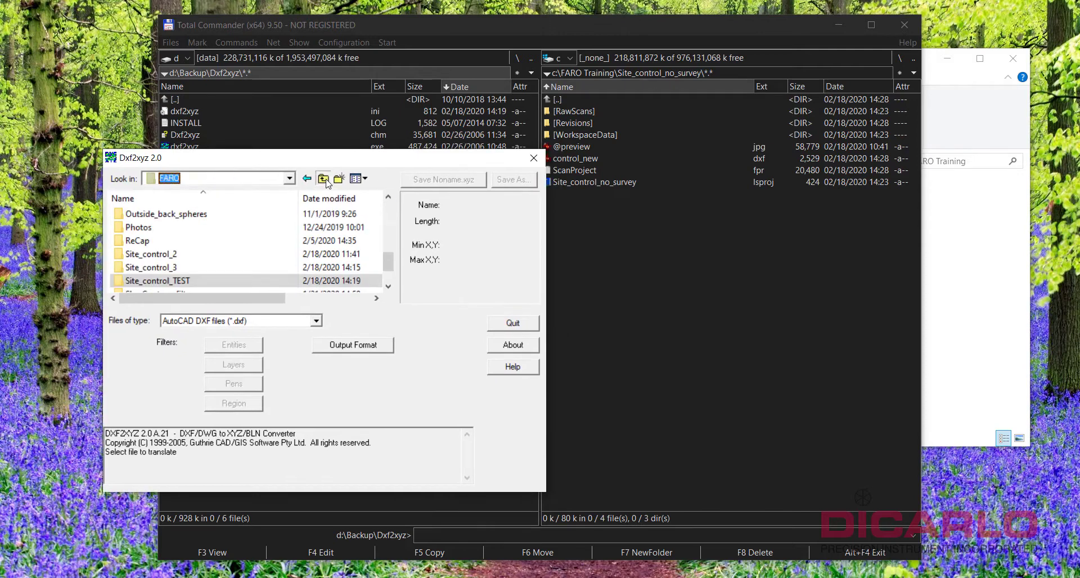
pyautogui.click(323, 178)
pyautogui.scroll(-1, 175, 276)
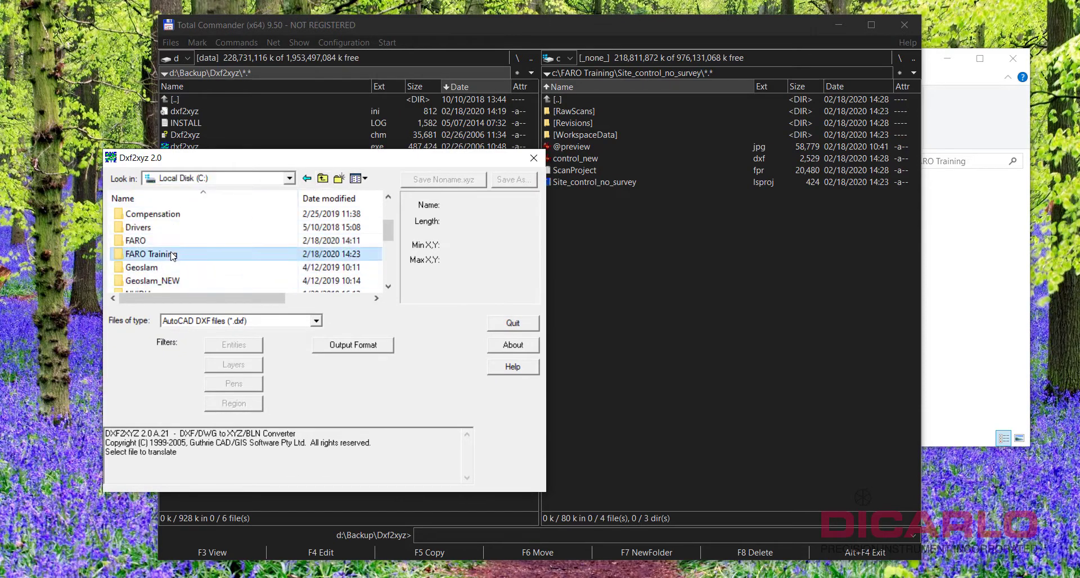
pyautogui.doubleClick(174, 254)
pyautogui.doubleClick(169, 215)
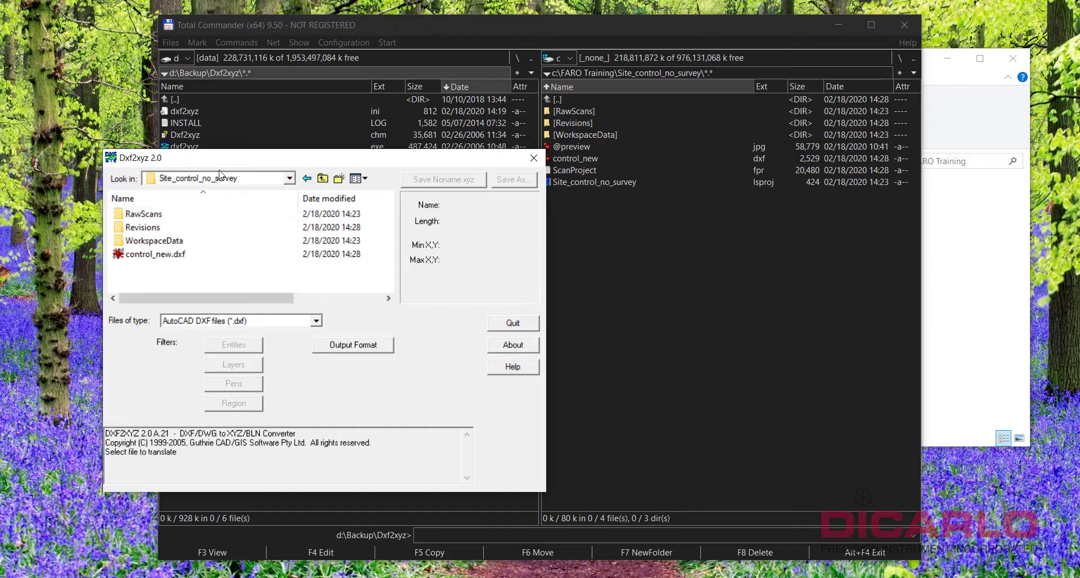
pyautogui.click(152, 256)
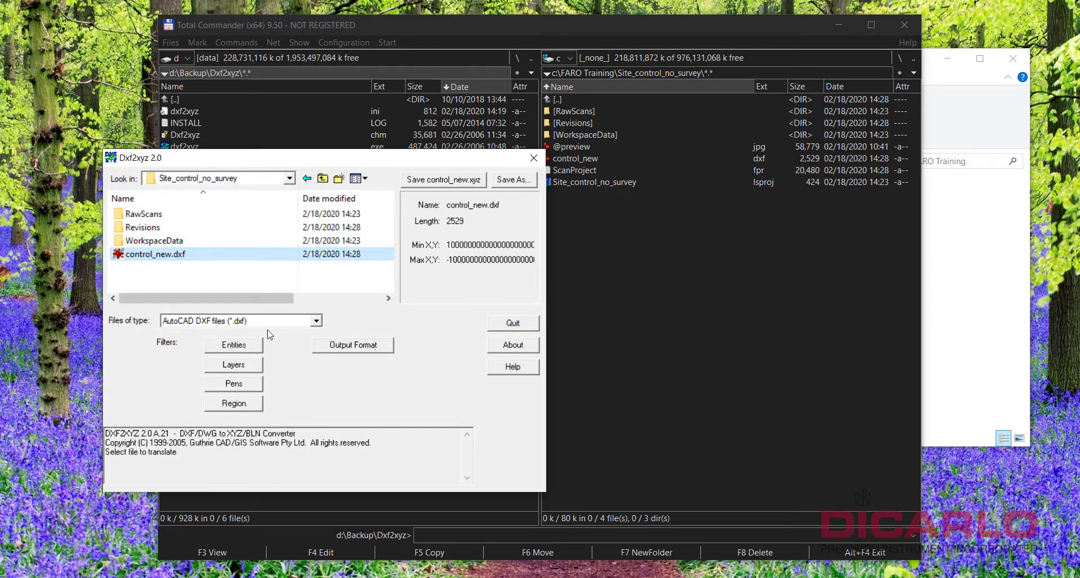
# - Accept points as the only entities to translate from the DXF file
pyautogui.click(232, 347)
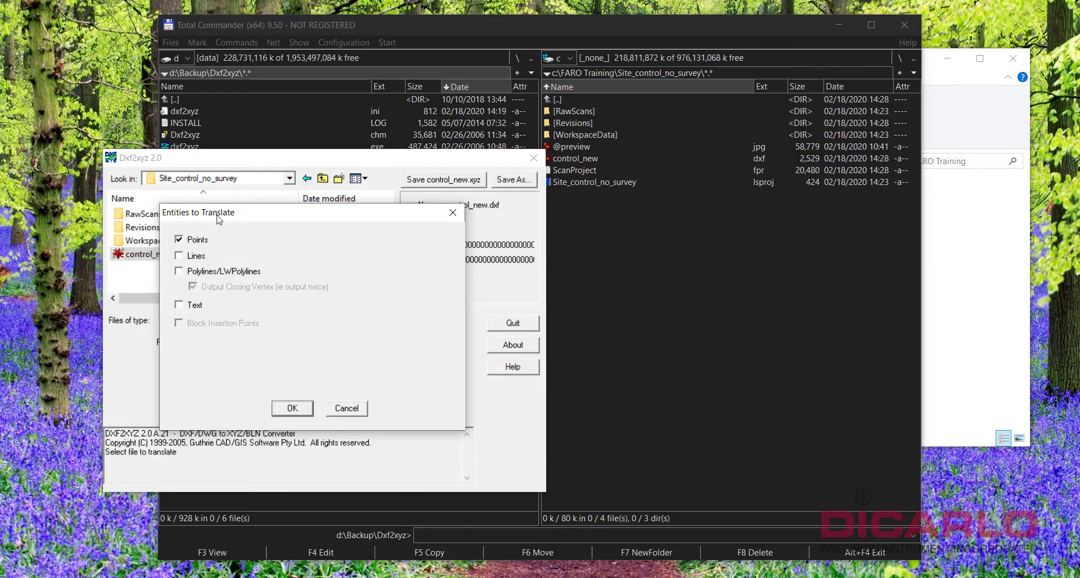
pyautogui.moveTo(218, 215); pyautogui.dragTo(314, 268)
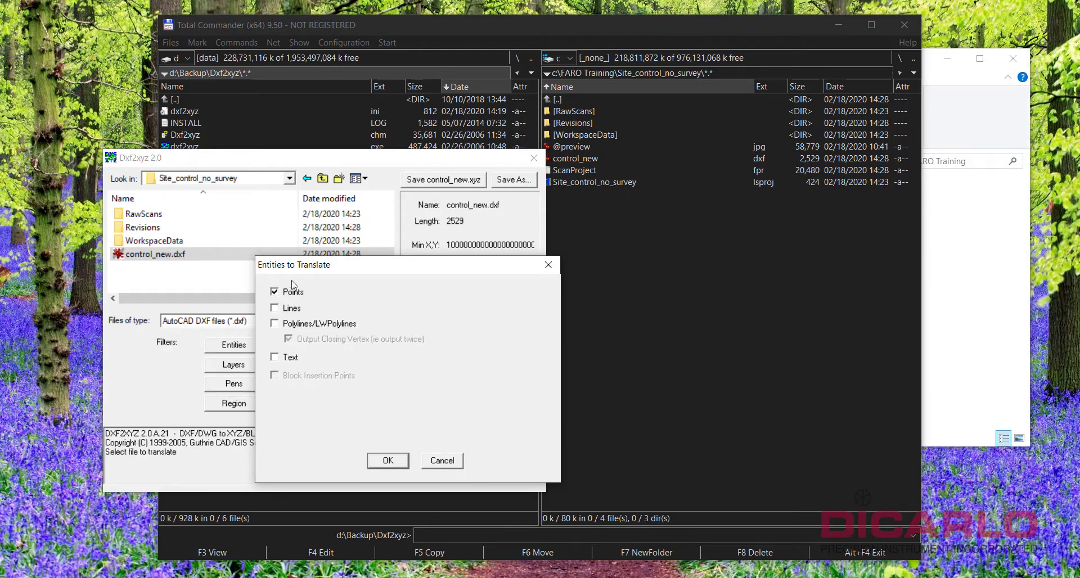
pyautogui.click(390, 460)
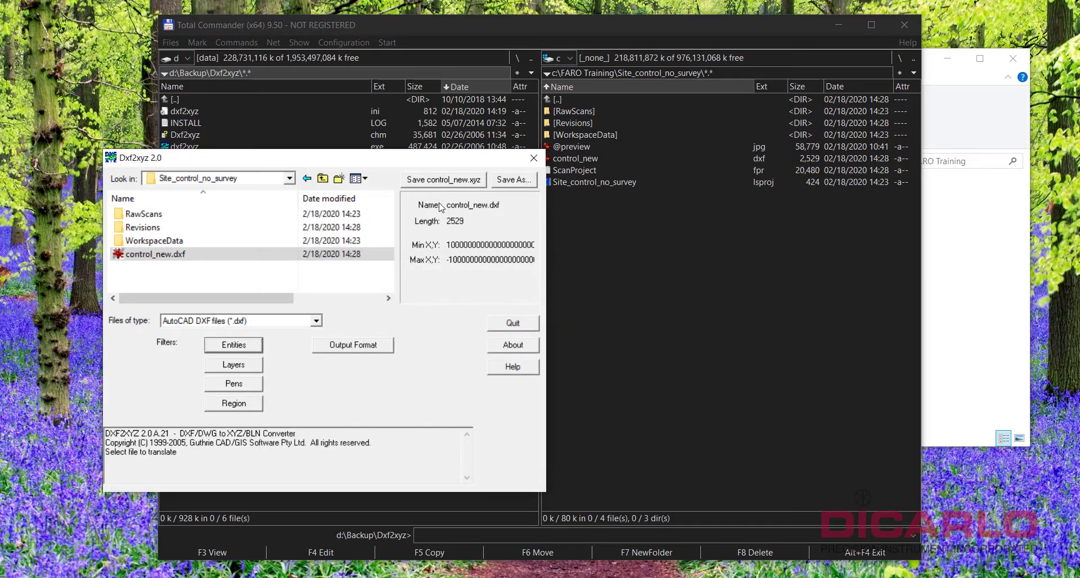
# - Convert the DXF to a raw XYZ file named control_new.xyz in C:\FARO Training\Site_control_no_survey
pyautogui.click(513, 180)
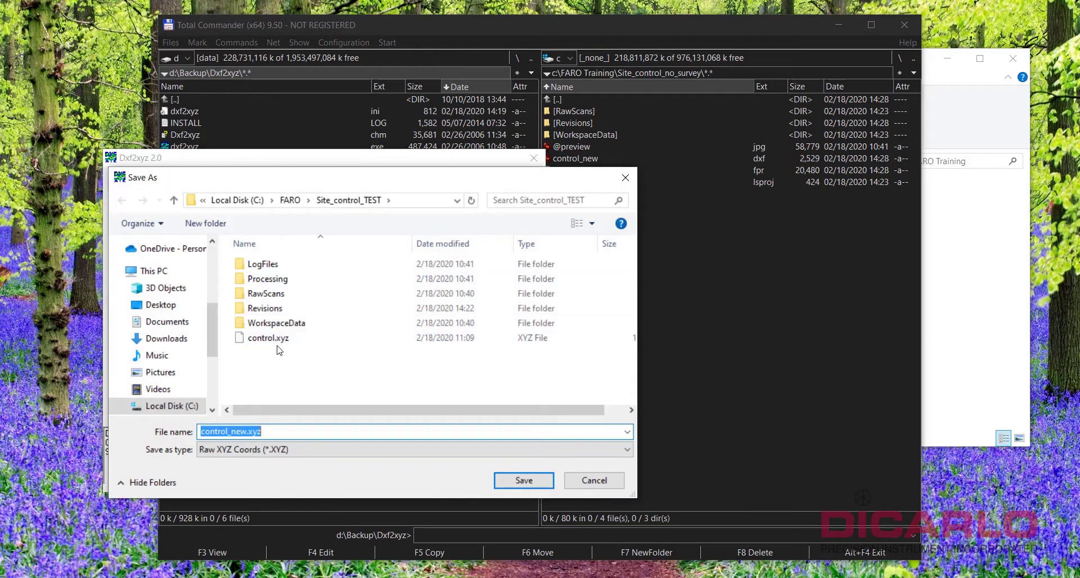
pyautogui.click(290, 200)
pyautogui.scroll(-1, 292, 385)
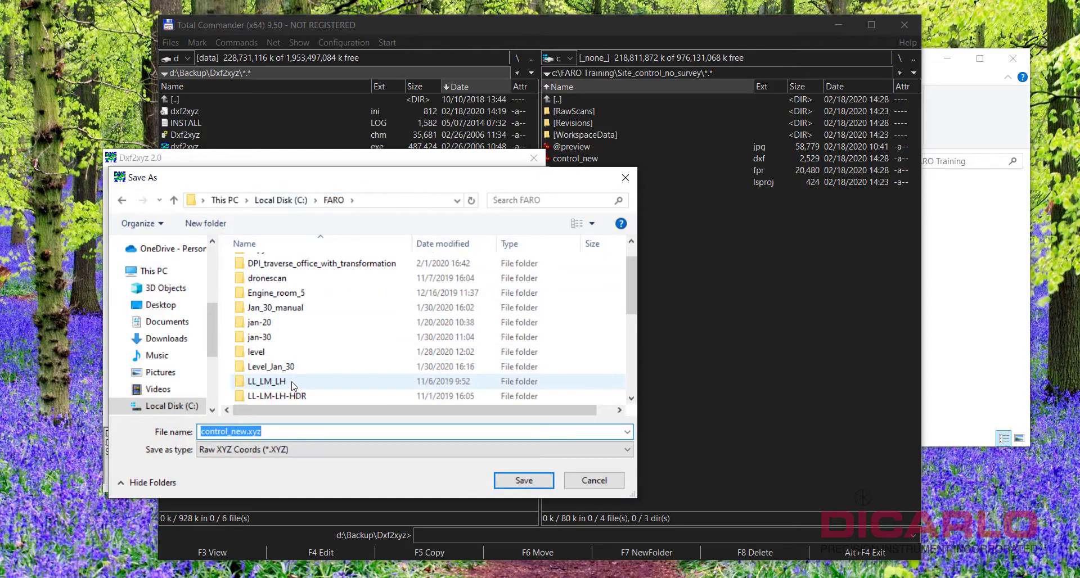
pyautogui.scroll(-2, 292, 386)
pyautogui.click(280, 200)
pyautogui.scroll(-2, 282, 362)
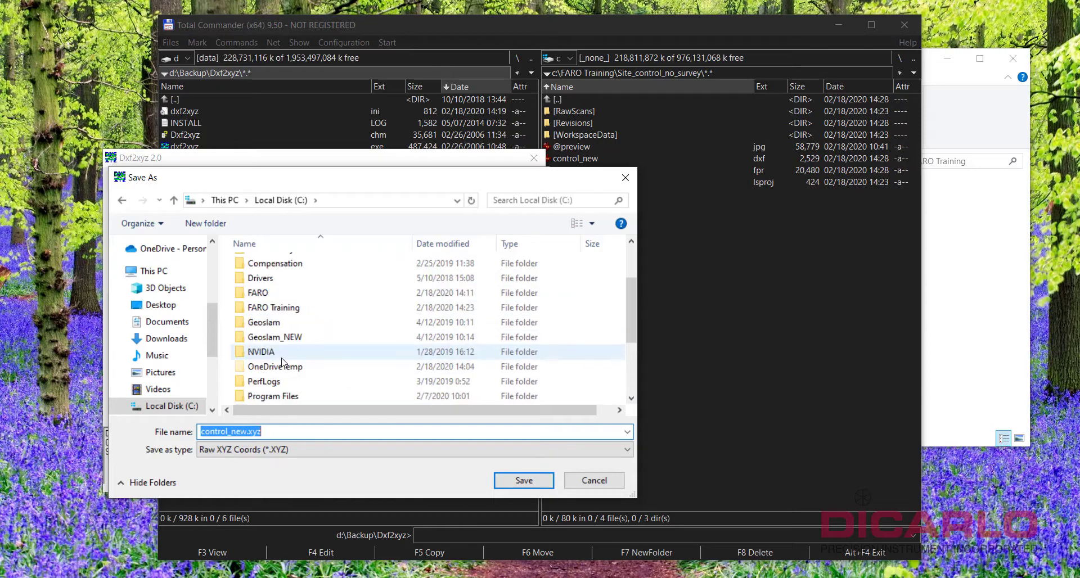
pyautogui.doubleClick(281, 309)
pyautogui.click(265, 268)
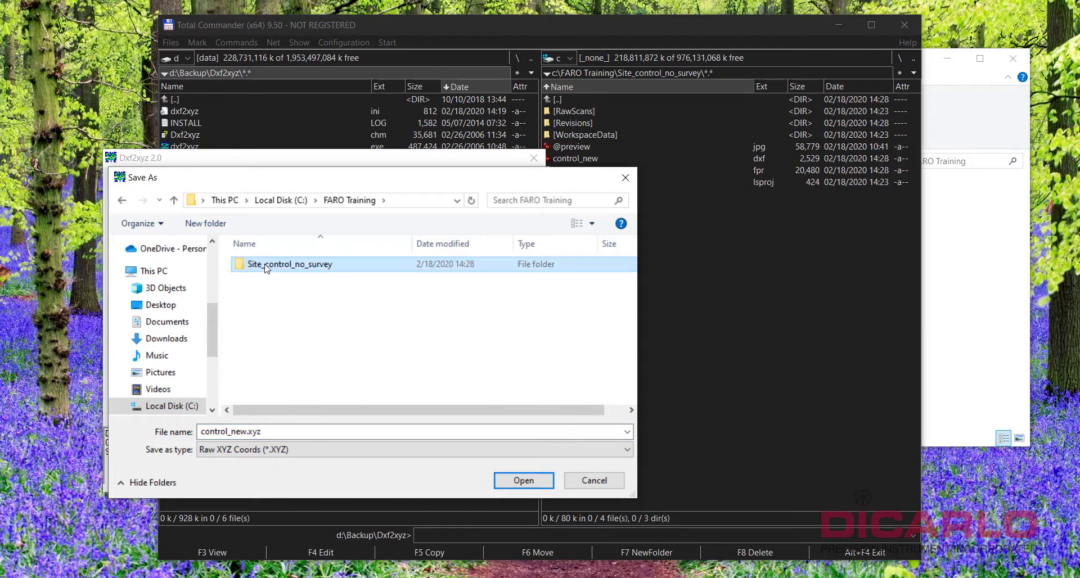
pyautogui.doubleClick(266, 269)
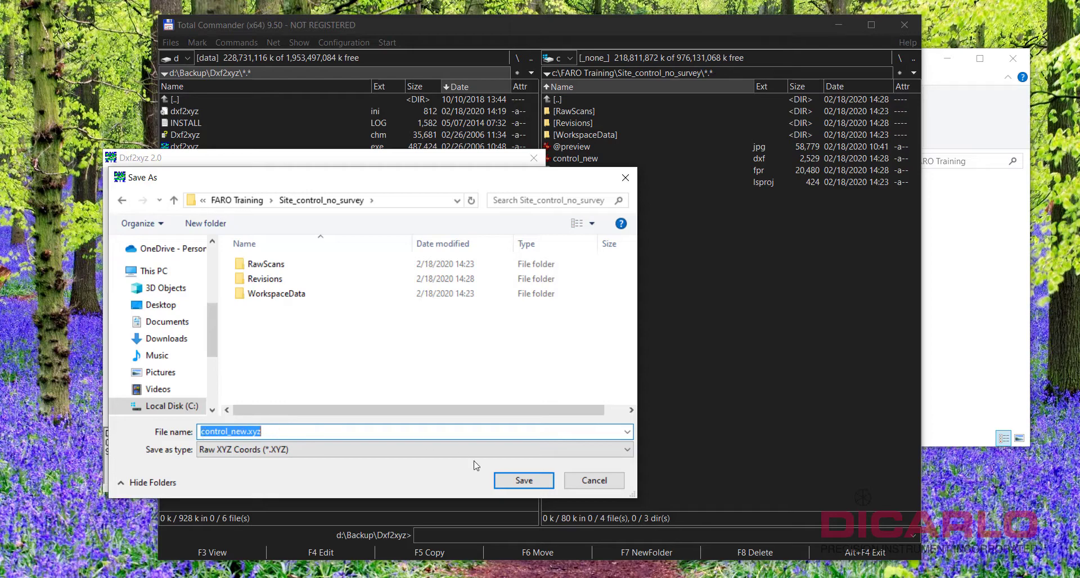
pyautogui.click(523, 480)
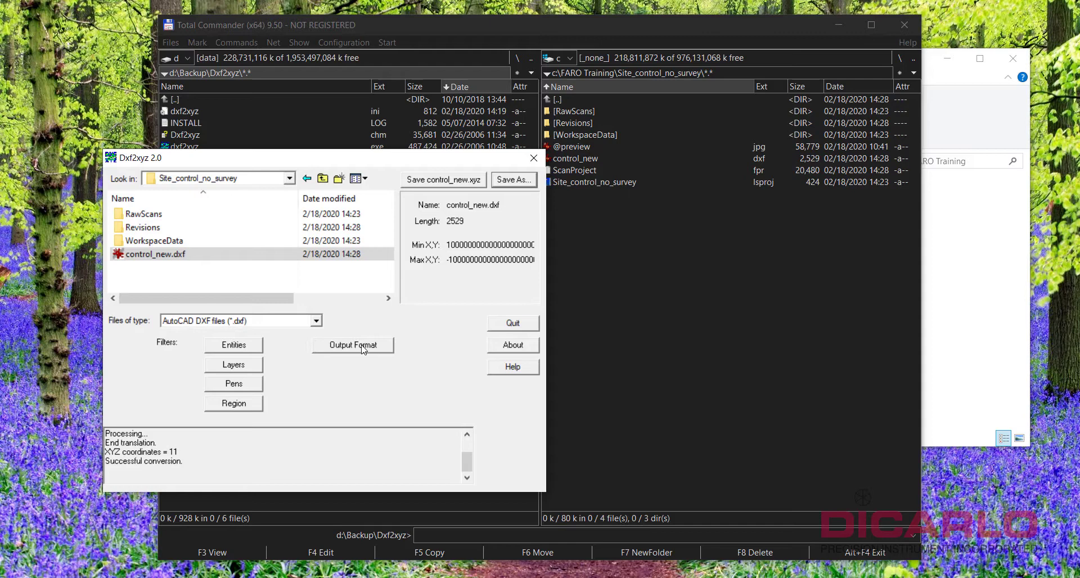
# - Set the converter's output format to ID,XY(Z) with 6 decimal places, keeping the Z values
pyautogui.moveTo(297, 163); pyautogui.dragTo(313, 140)
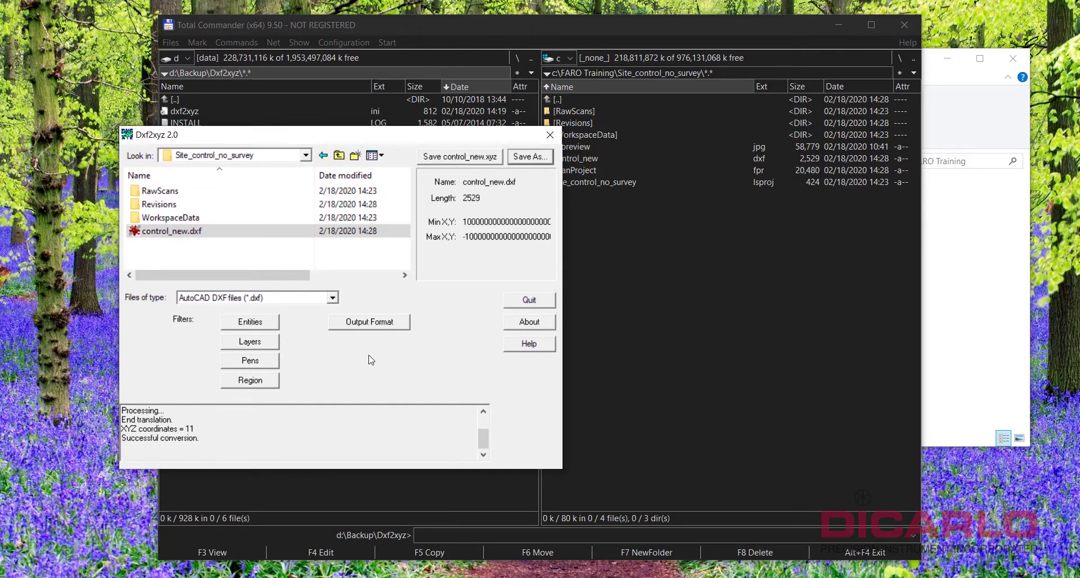
pyautogui.click(370, 320)
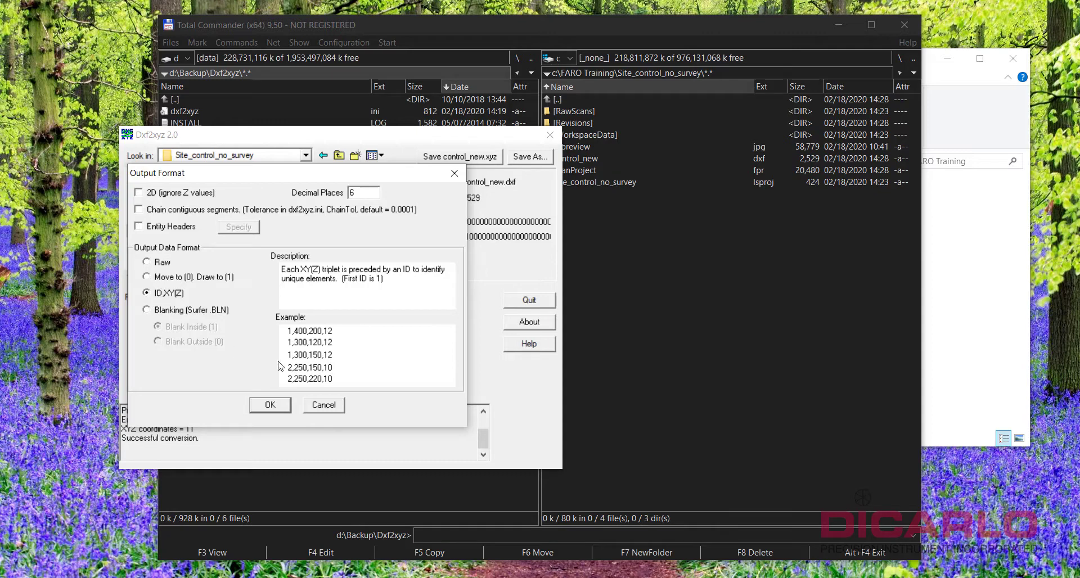
pyautogui.click(279, 405)
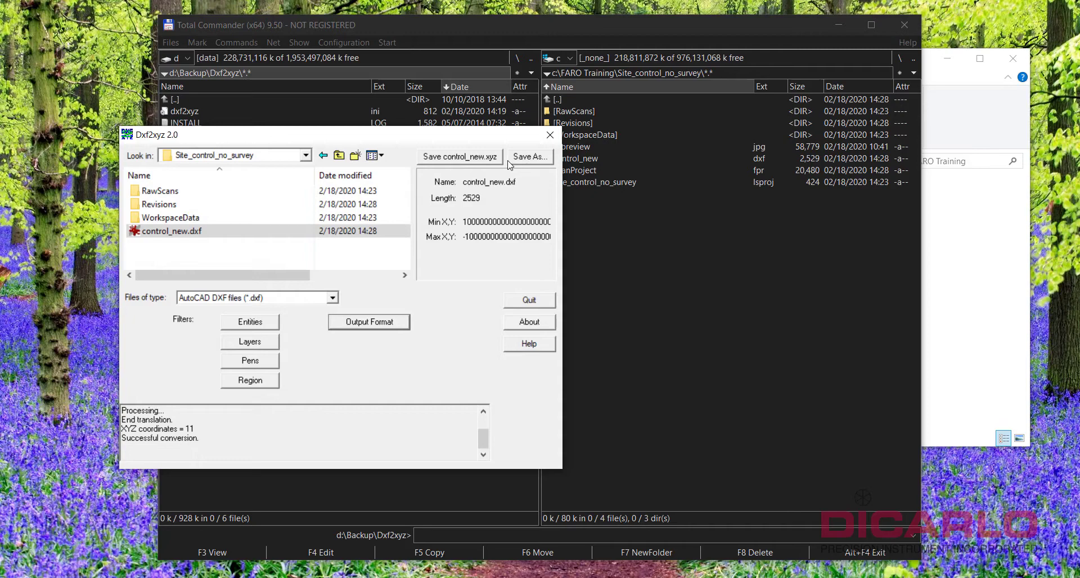
# - Save the conversion again over the existing control_new.xyz and close the converter
pyautogui.click(528, 161)
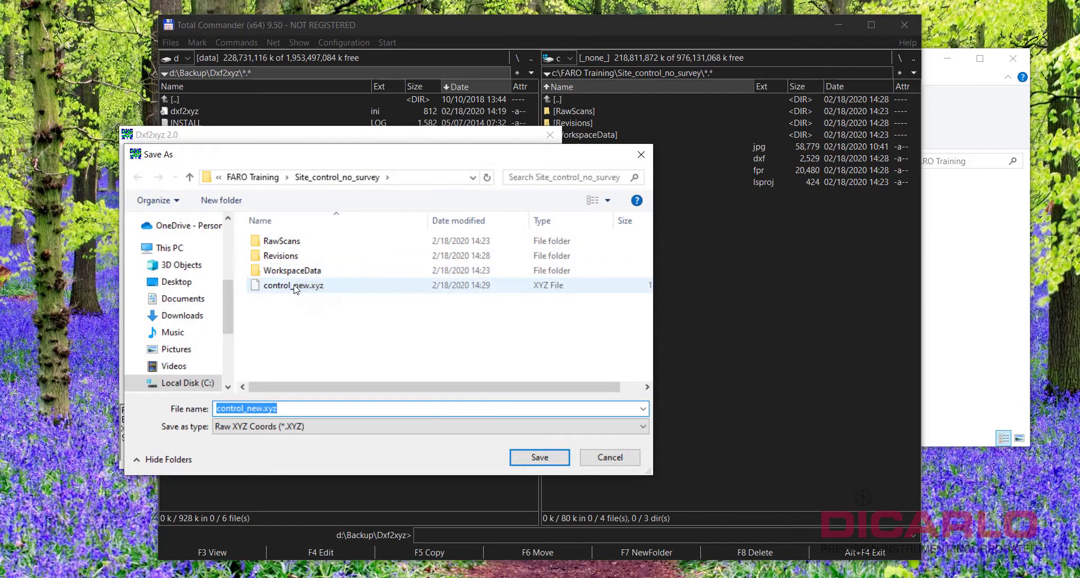
pyautogui.click(290, 285)
pyautogui.click(526, 457)
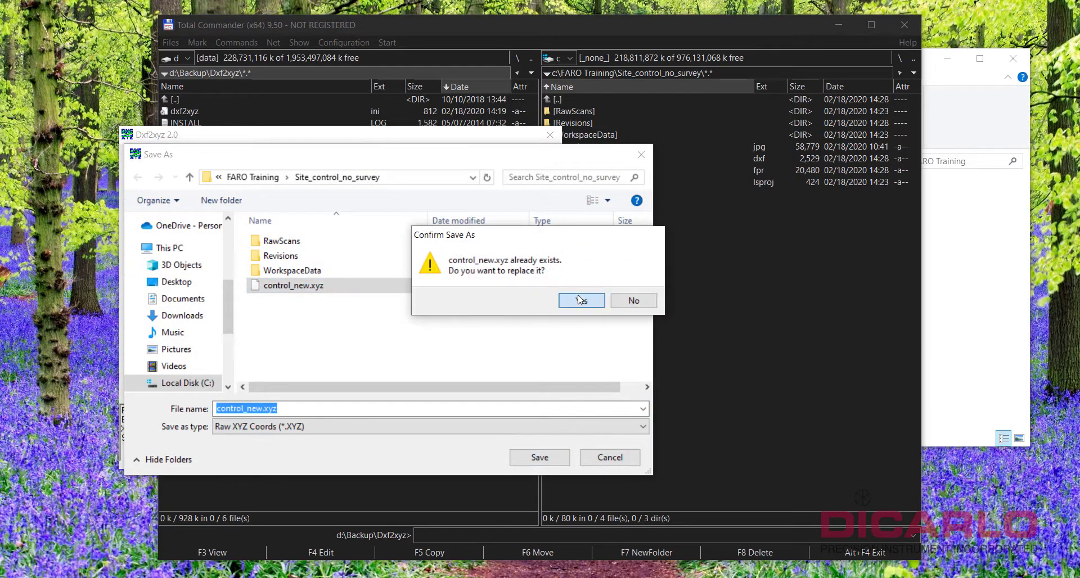
pyautogui.click(574, 298)
pyautogui.click(550, 134)
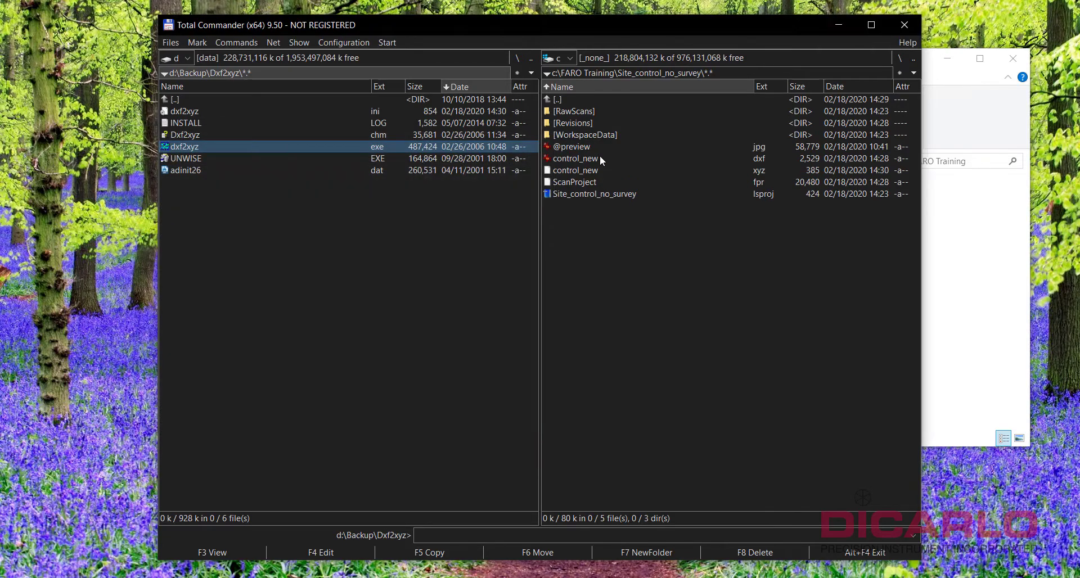
# - View the contents of control_new.xyz to examine the point IDs and coordinates, and close the viewer
pyautogui.click(643, 170)
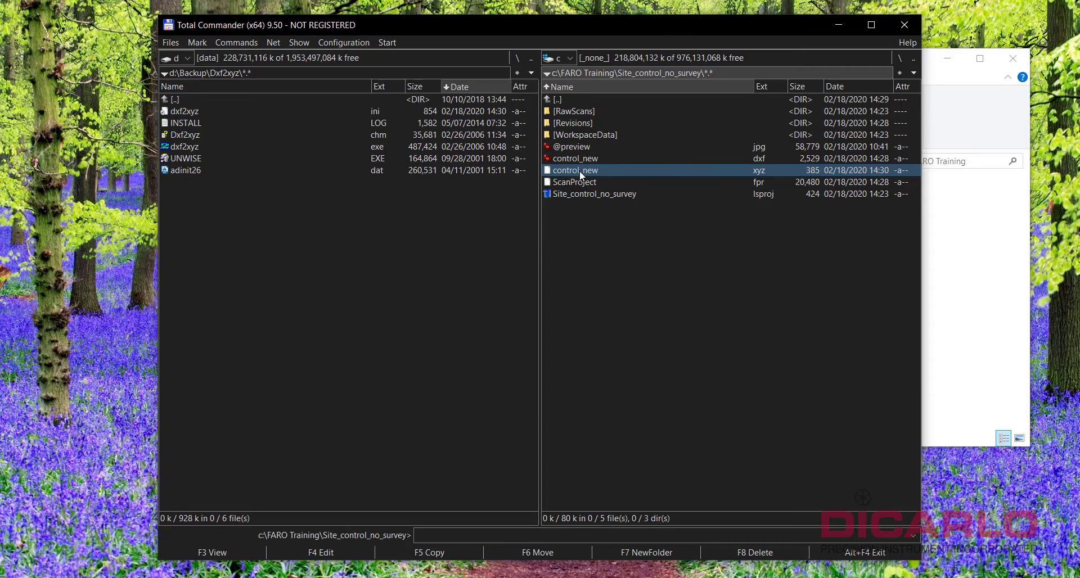
pyautogui.press('F3')
pyautogui.moveTo(702, 16); pyautogui.dragTo(290, 27)
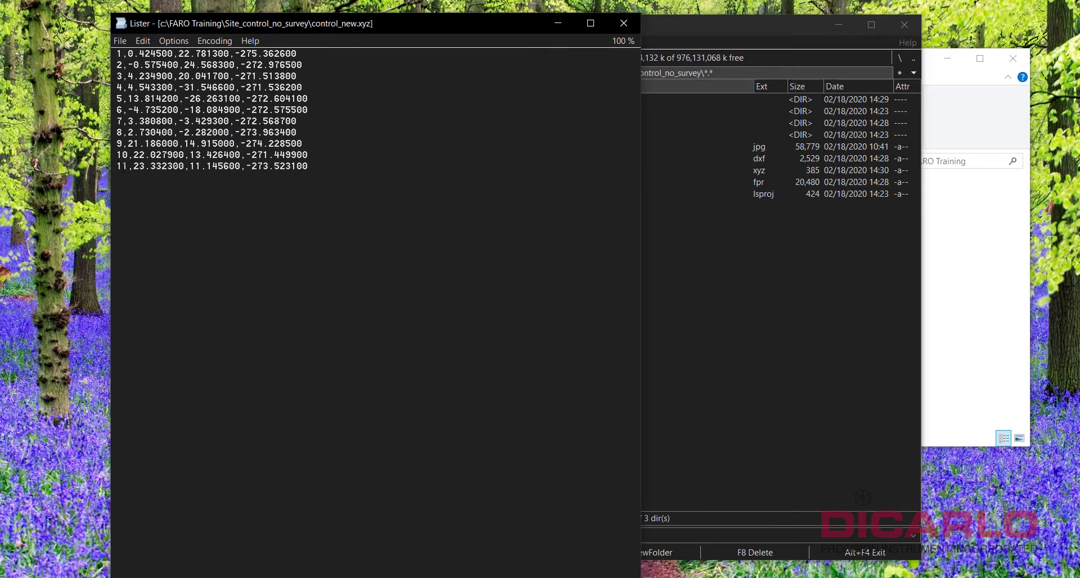
pyautogui.moveTo(116, 154); pyautogui.dragTo(123, 155)
pyautogui.click(122, 154)
pyautogui.press('Up')
pyautogui.click(630, 23)
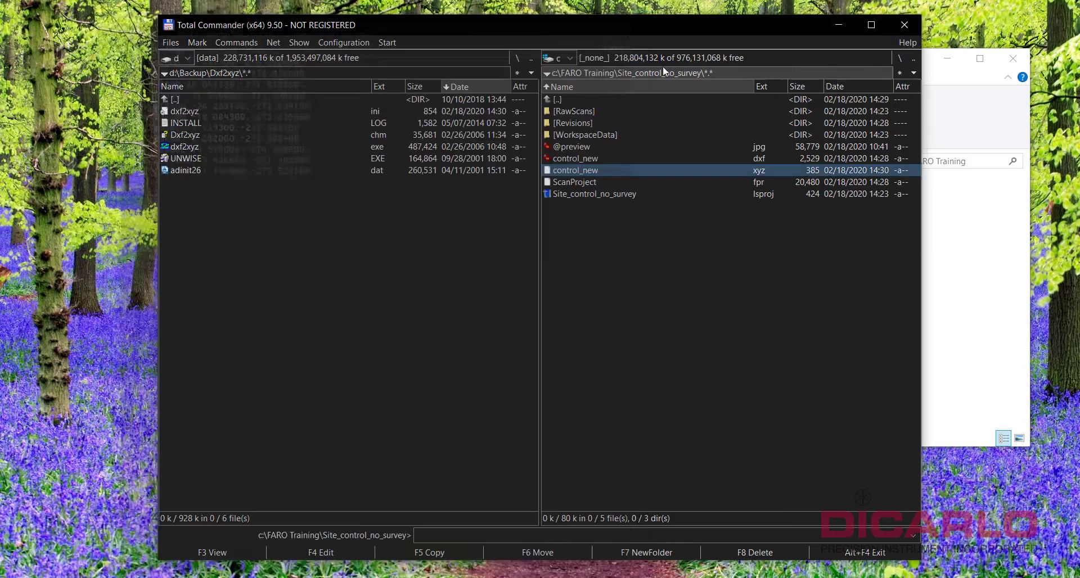
# - Rename control_new.xyz as control_new.csv in the Site_control_no_survey folder
pyautogui.click(610, 171)
pyautogui.click(706, 173)
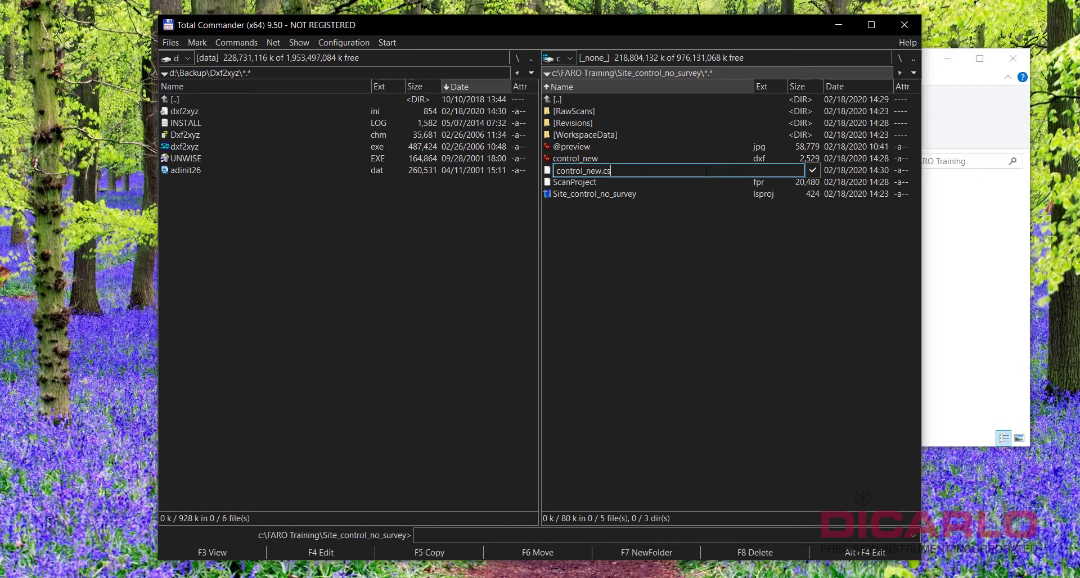
pyautogui.press('Return')
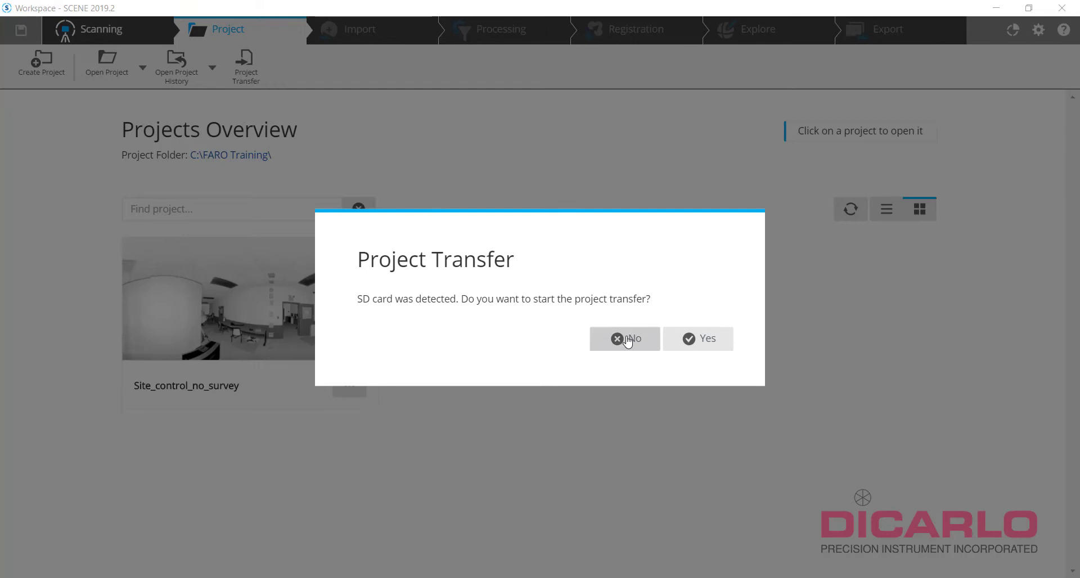
# - Switch to SCENE, decline the SD card project transfer, and create a scan project named Site_control_after in C:\FARO Training
pyautogui.click(635, 340)
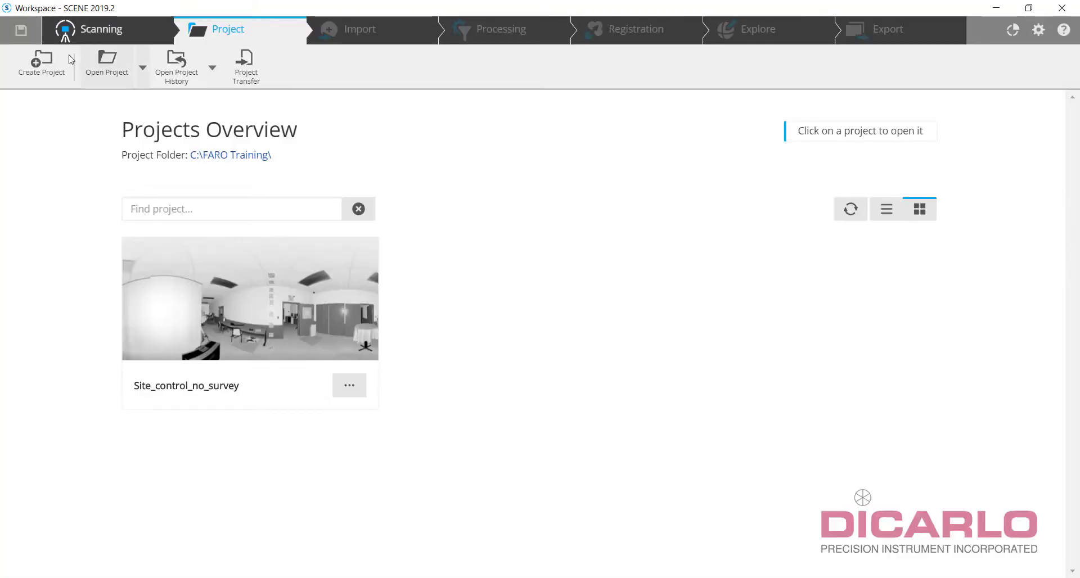
pyautogui.click(39, 63)
pyautogui.moveTo(506, 310); pyautogui.dragTo(392, 301)
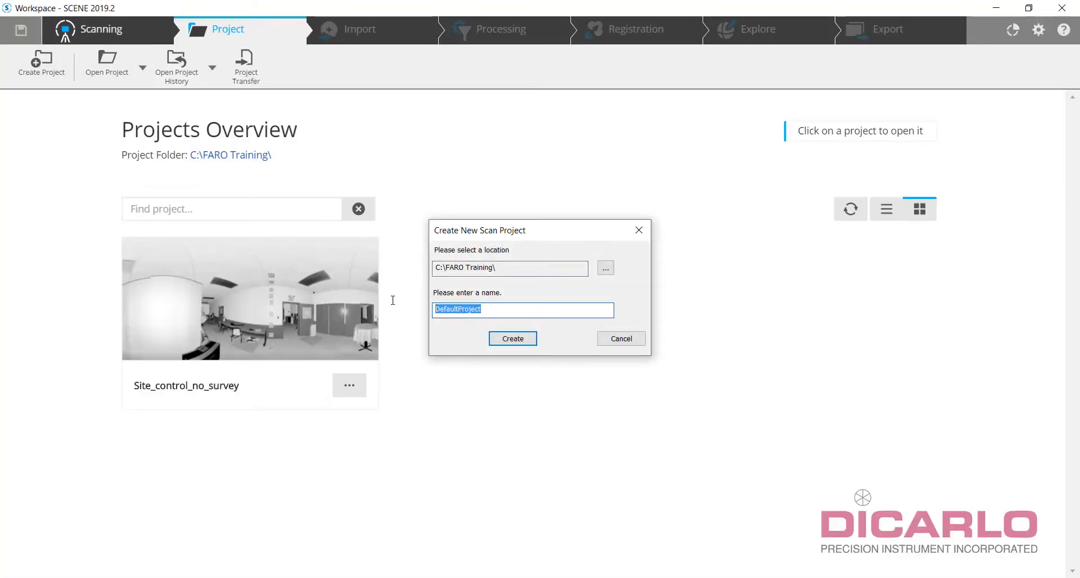
pyautogui.write('Site_control_after')
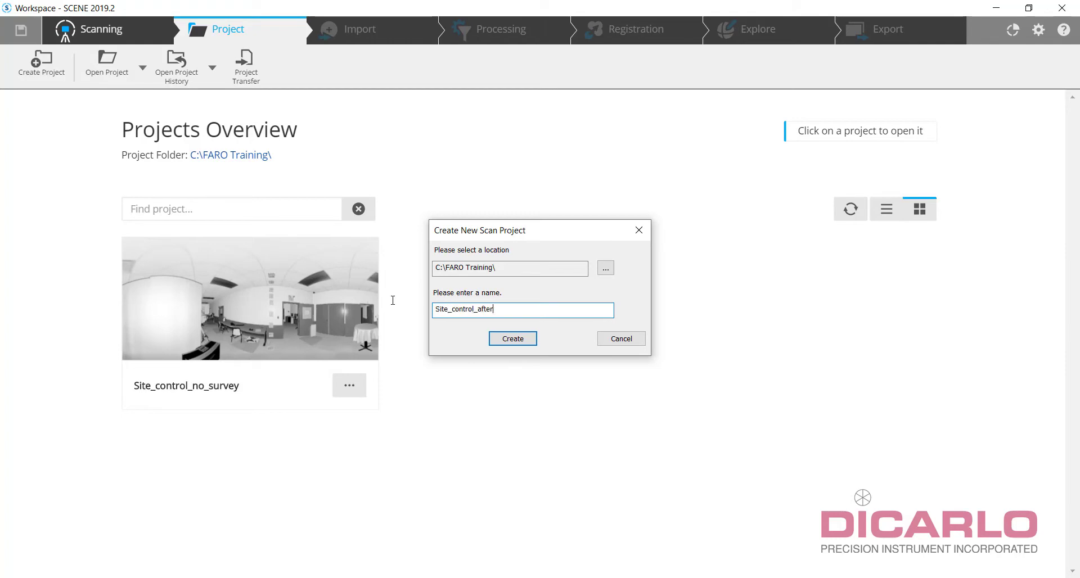
pyautogui.press('Return')
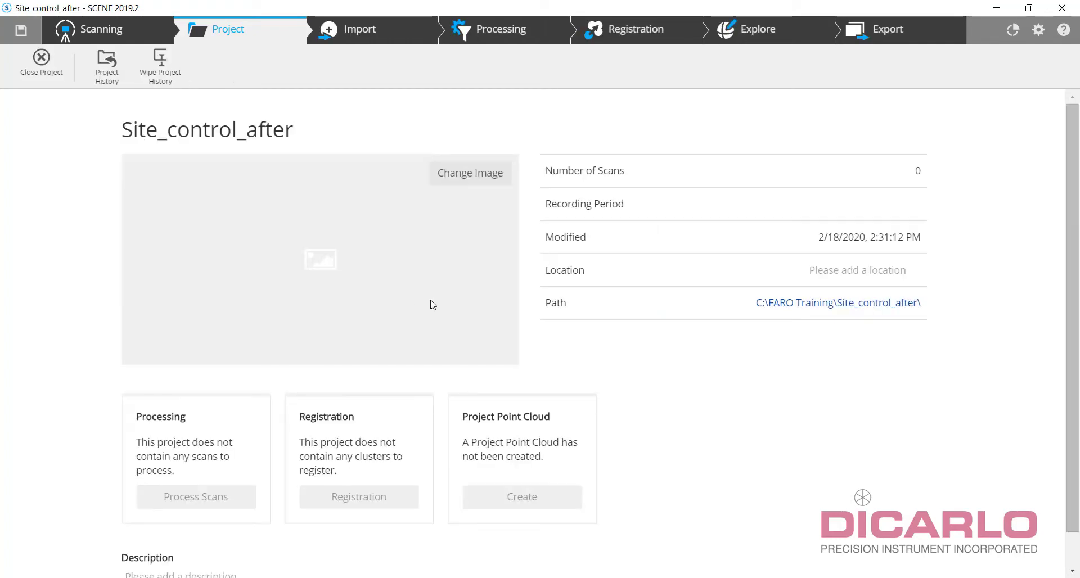
# - Import Site_control_2_Scan_001, 002 and 003 from the SD card's Scans folder into the Site_control_after project
pyautogui.click(374, 33)
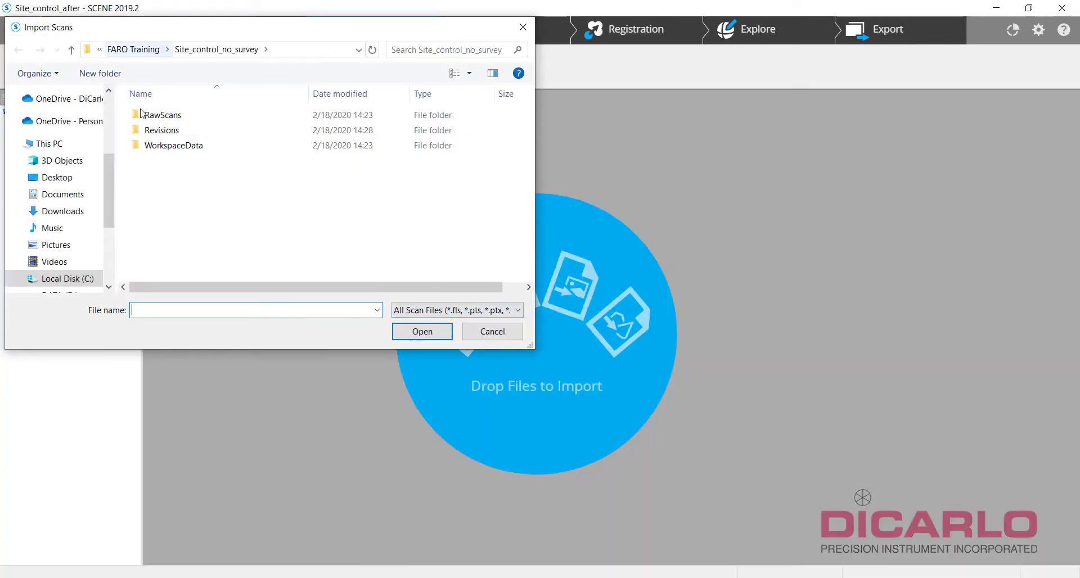
pyautogui.moveTo(114, 204); pyautogui.dragTo(114, 235)
pyautogui.click(59, 228)
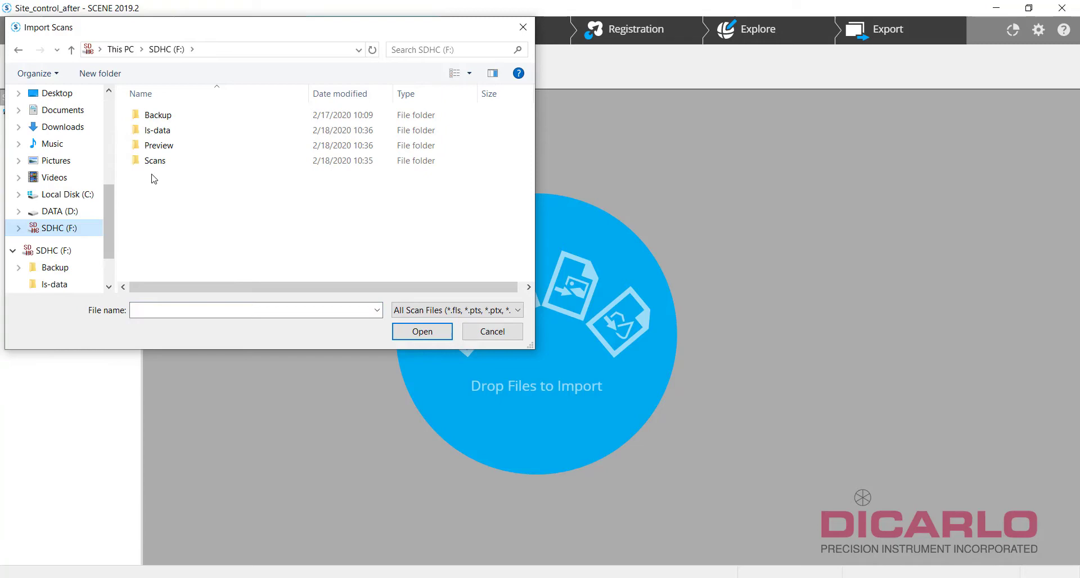
pyautogui.doubleClick(155, 162)
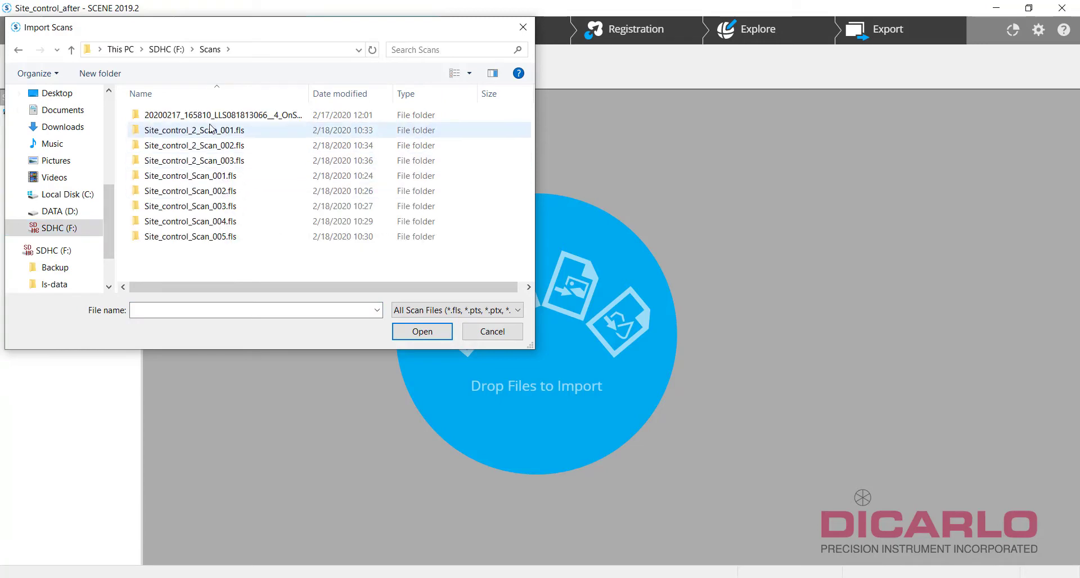
pyautogui.moveTo(276, 128); pyautogui.dragTo(621, 343)
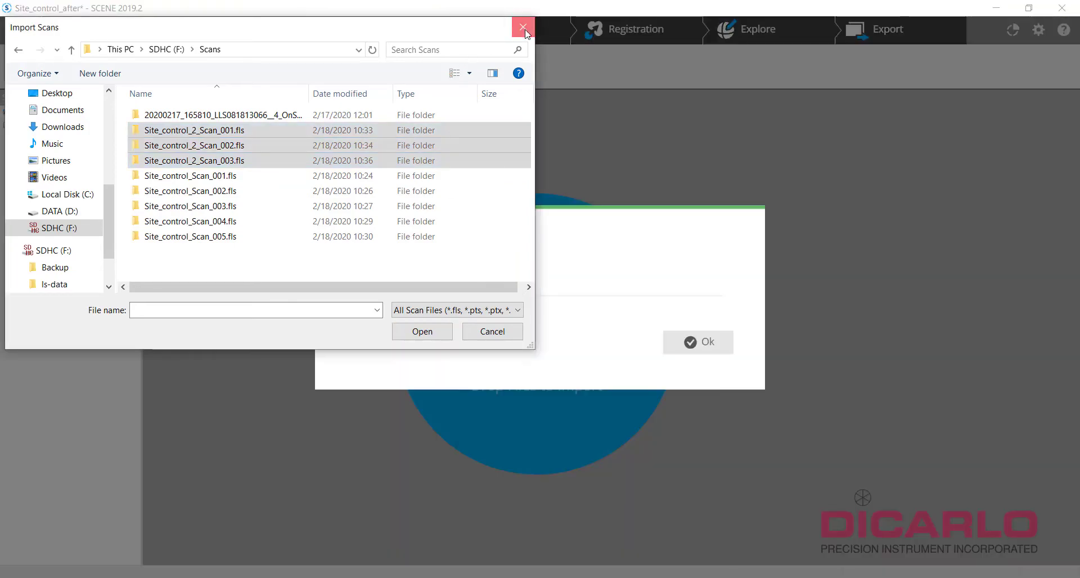
pyautogui.click(523, 27)
pyautogui.click(702, 350)
# - Select the complete Site_control_after project for scan processing and proceed to configuring the processing
pyautogui.click(489, 34)
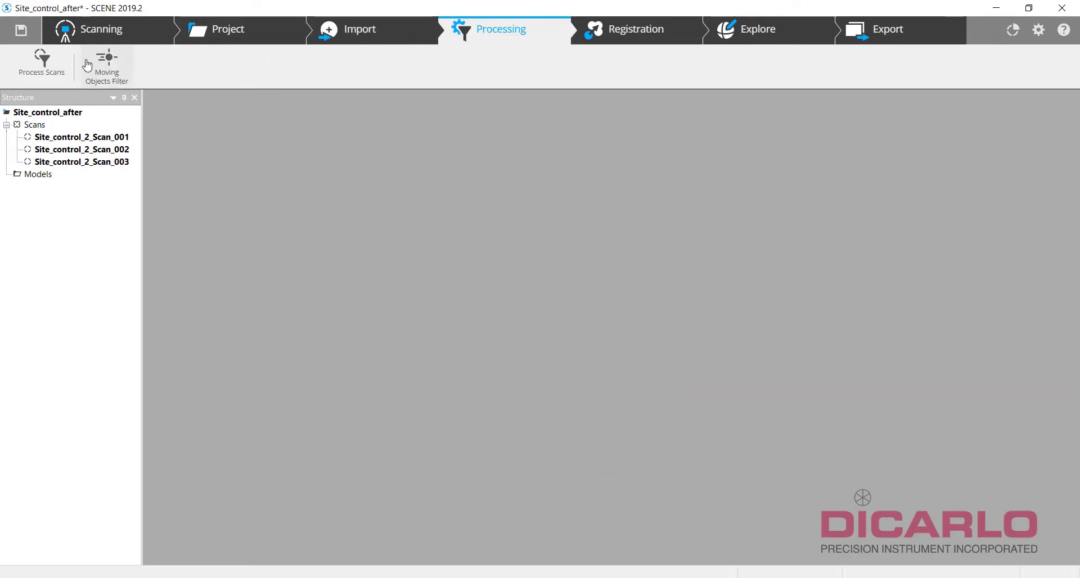
pyautogui.click(42, 78)
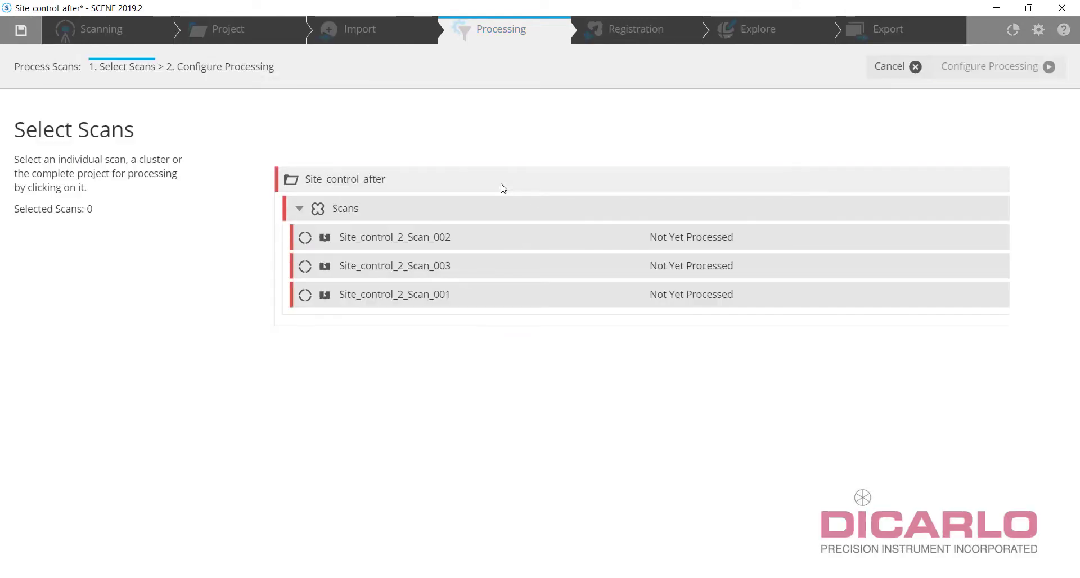
pyautogui.click(501, 182)
pyautogui.click(1051, 69)
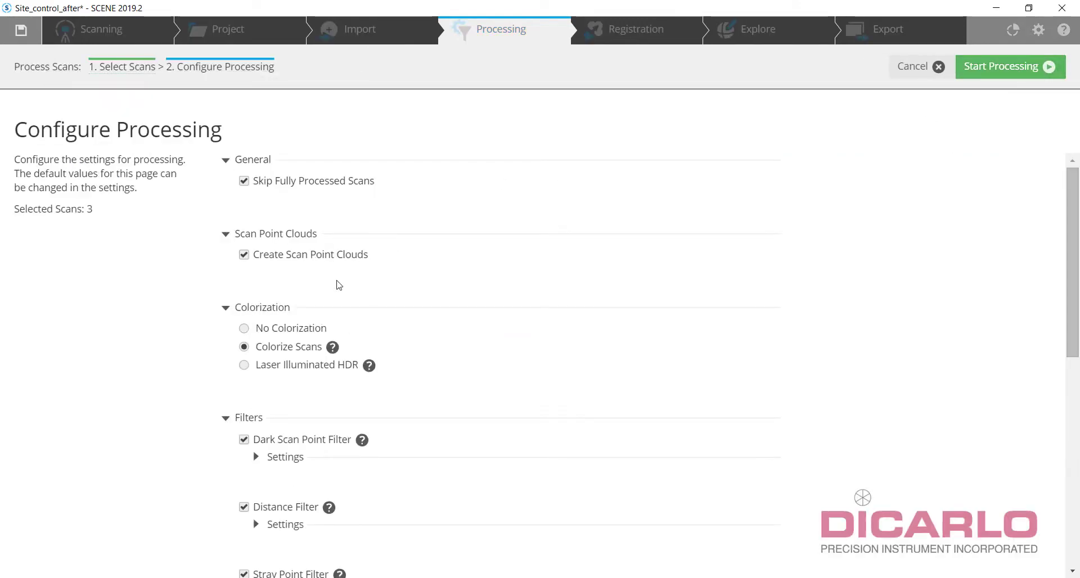
# - Process the selected scans with No Colorization and Find Checkerboards enabled, and dismiss the processing results
pyautogui.click(245, 330)
pyautogui.scroll(-3, 462, 344)
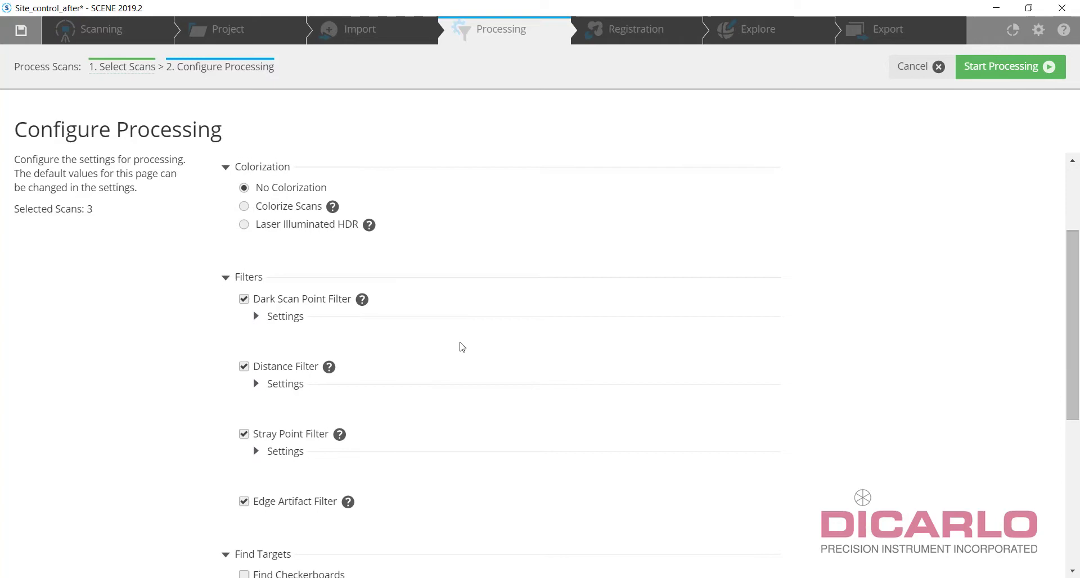
pyautogui.scroll(-5, 373, 338)
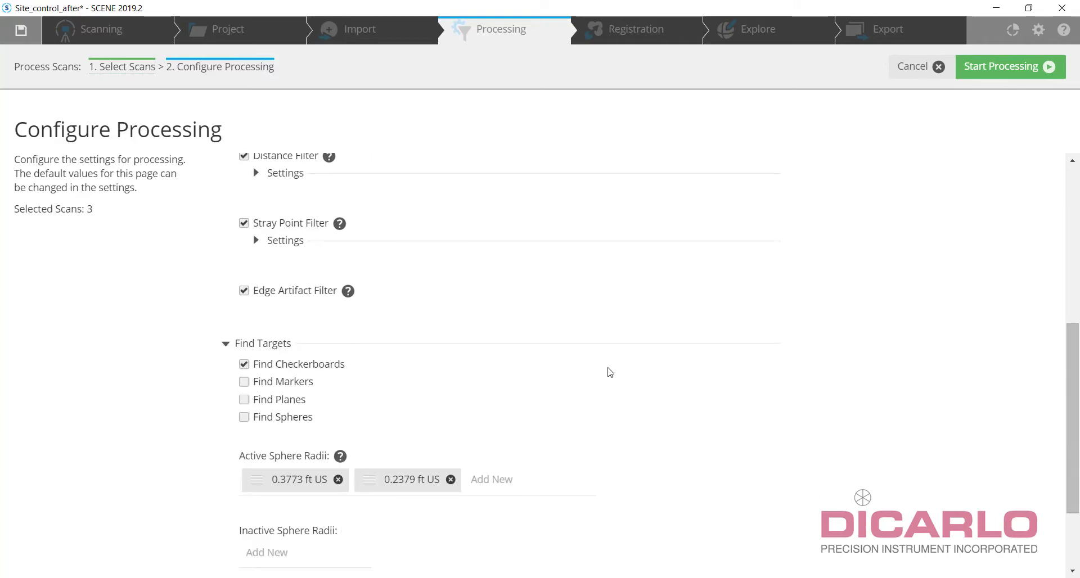
pyautogui.scroll(-3, 571, 384)
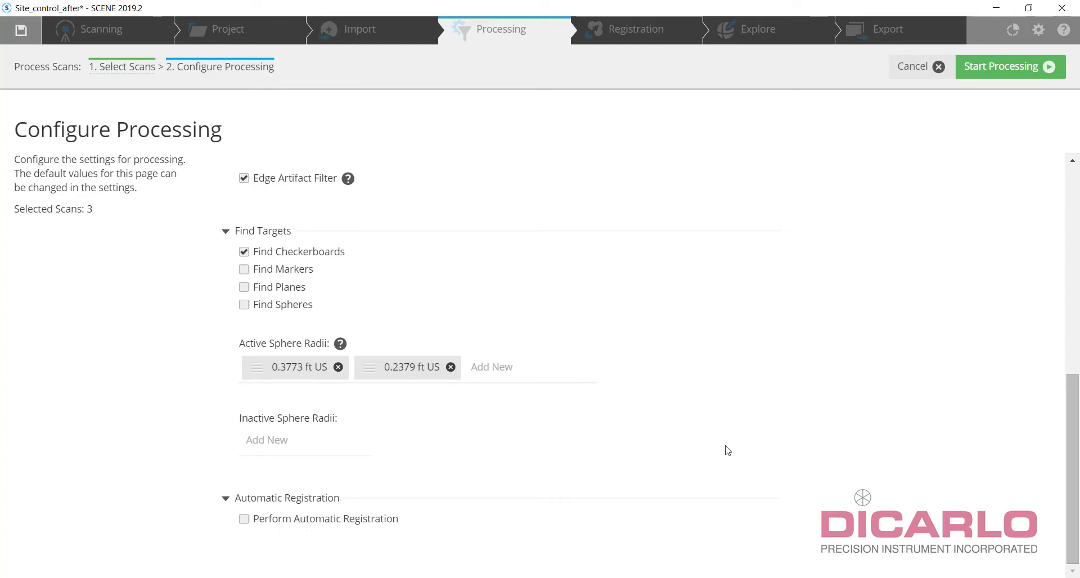
pyautogui.scroll(5, 723, 442)
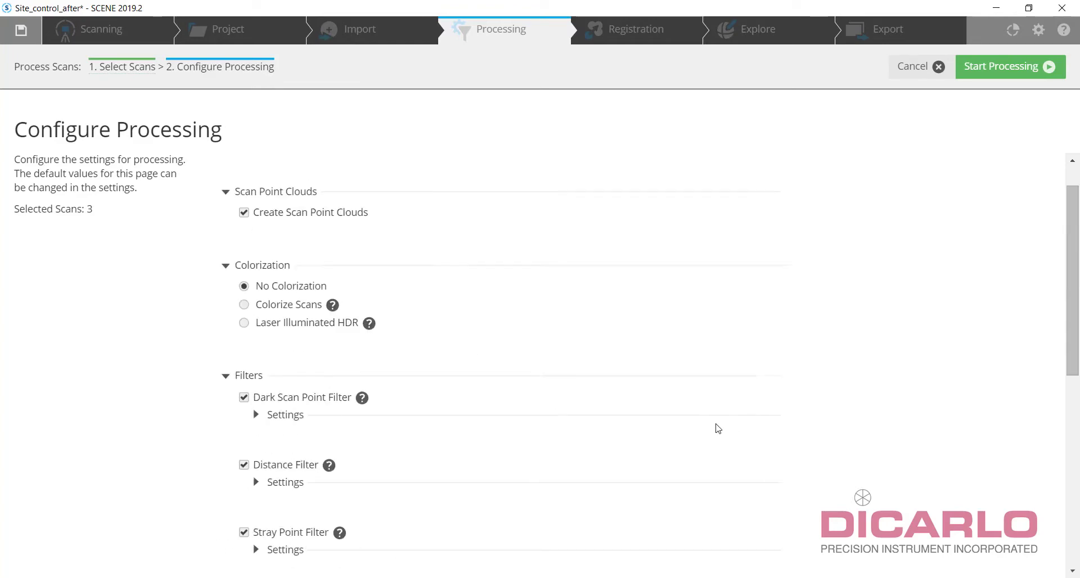
pyautogui.click(989, 72)
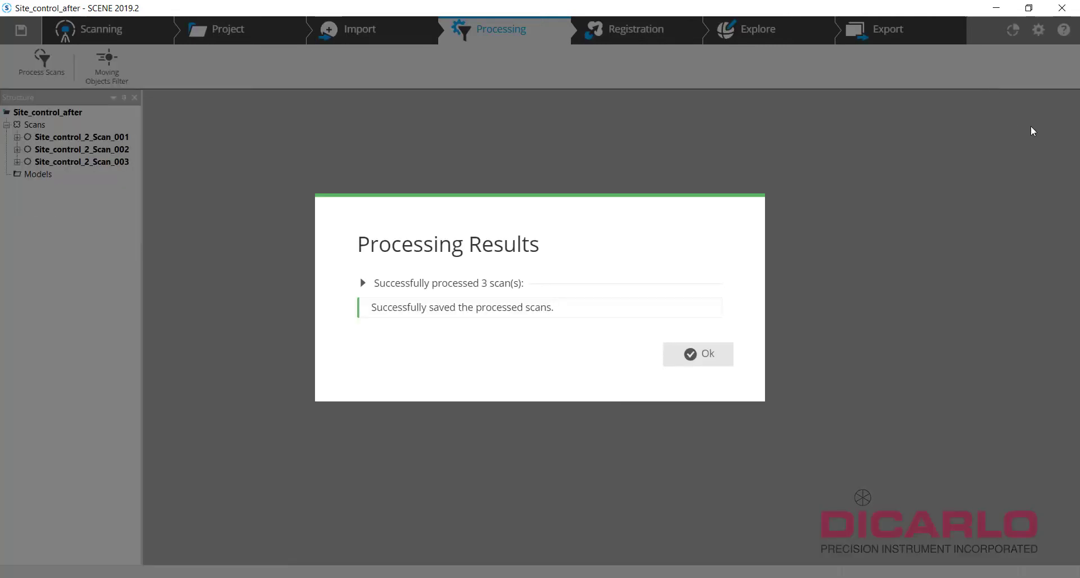
pyautogui.click(700, 355)
# - Examine how the three scans align in the 3D project view by highlighting each one and viewing from the top, and close the view
pyautogui.click(767, 40)
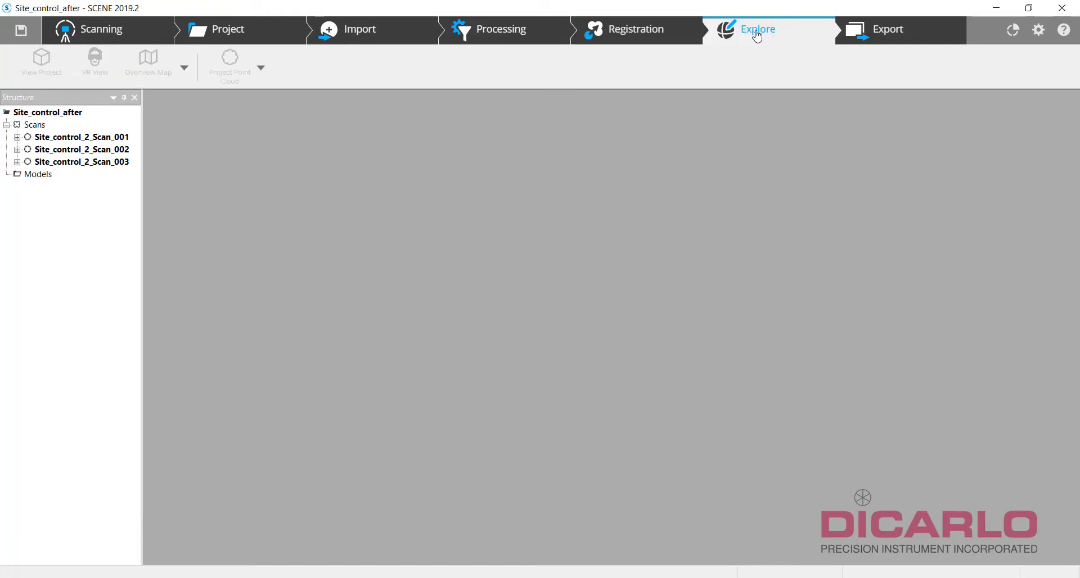
pyautogui.click(41, 60)
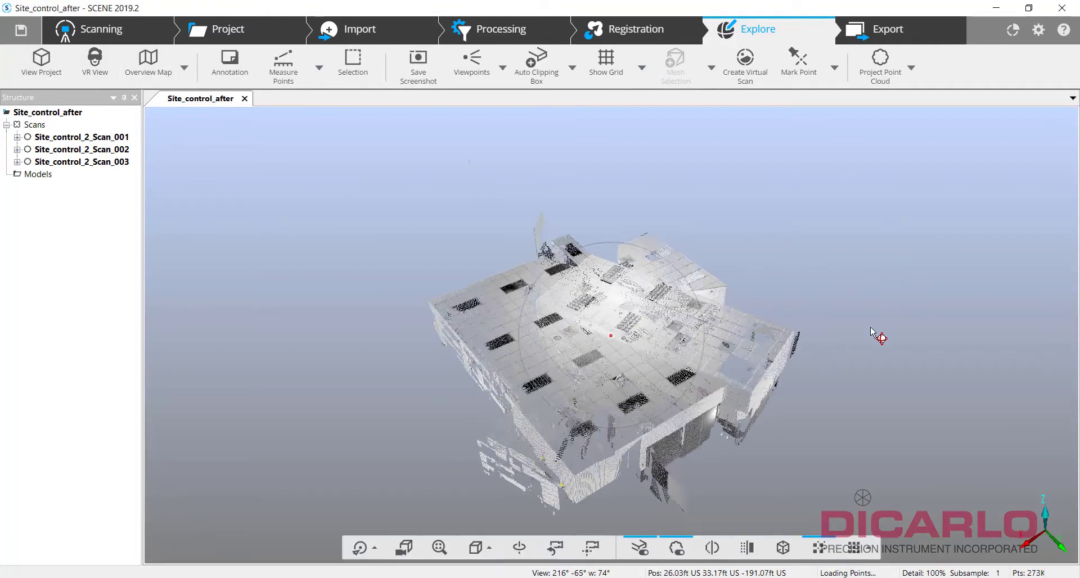
pyautogui.moveTo(871, 332); pyautogui.dragTo(385, 233)
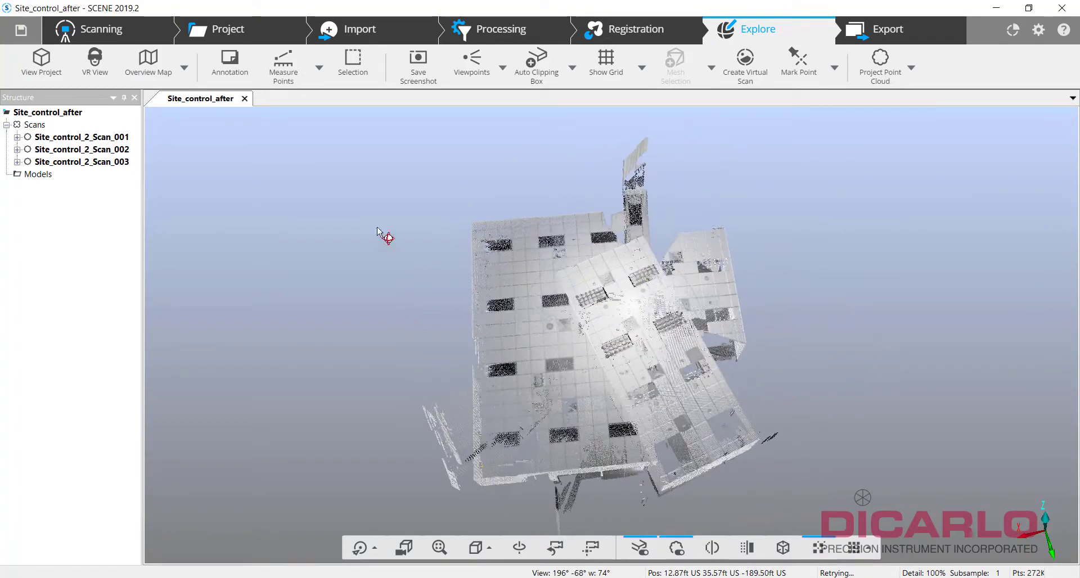
pyautogui.click(94, 137)
pyautogui.click(99, 150)
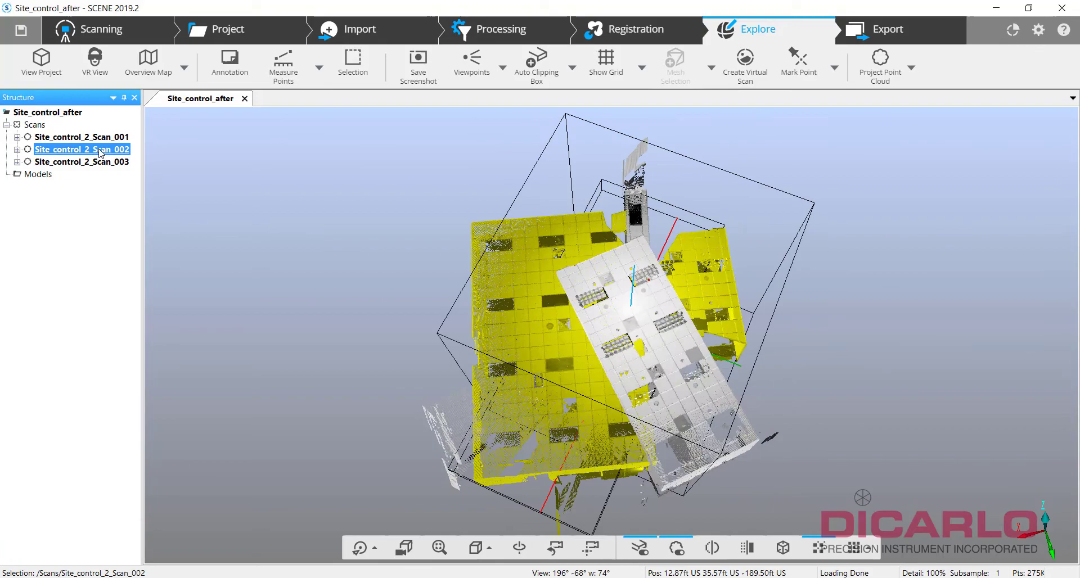
pyautogui.click(101, 162)
pyautogui.moveTo(936, 344); pyautogui.dragTo(815, 405)
pyautogui.click(481, 547)
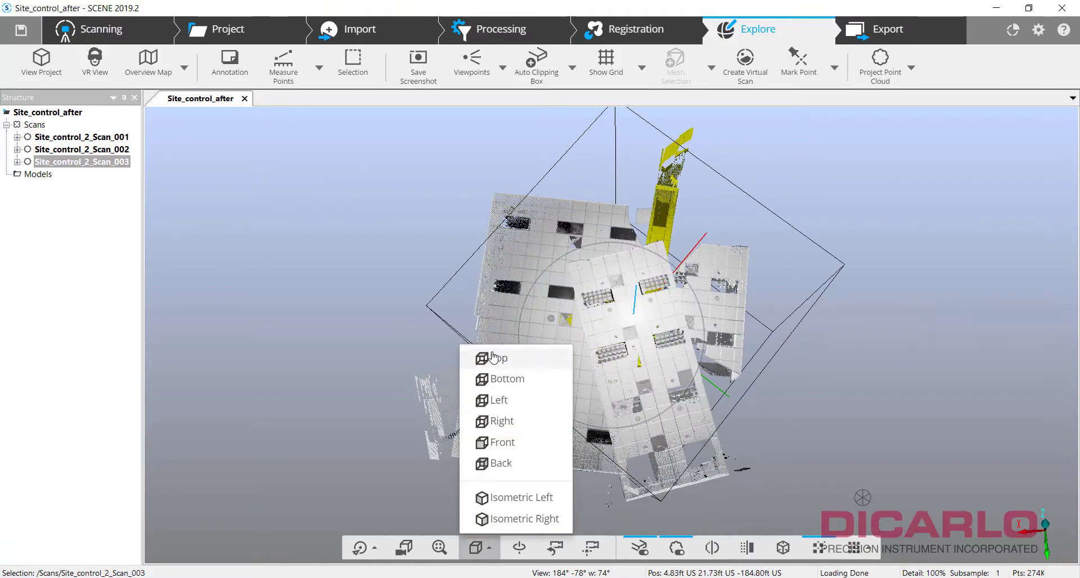
pyautogui.click(491, 354)
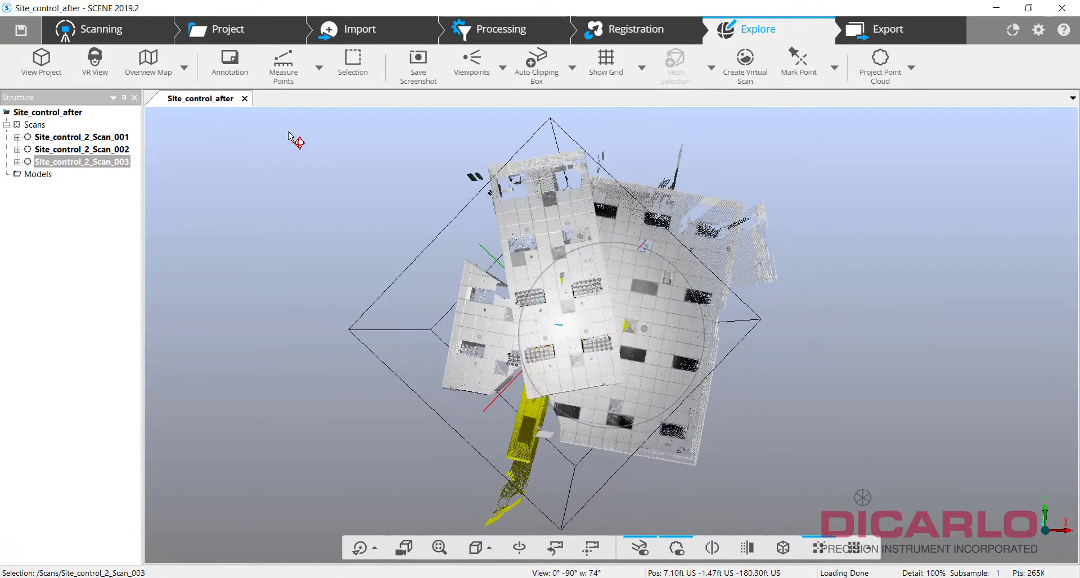
pyautogui.click(245, 99)
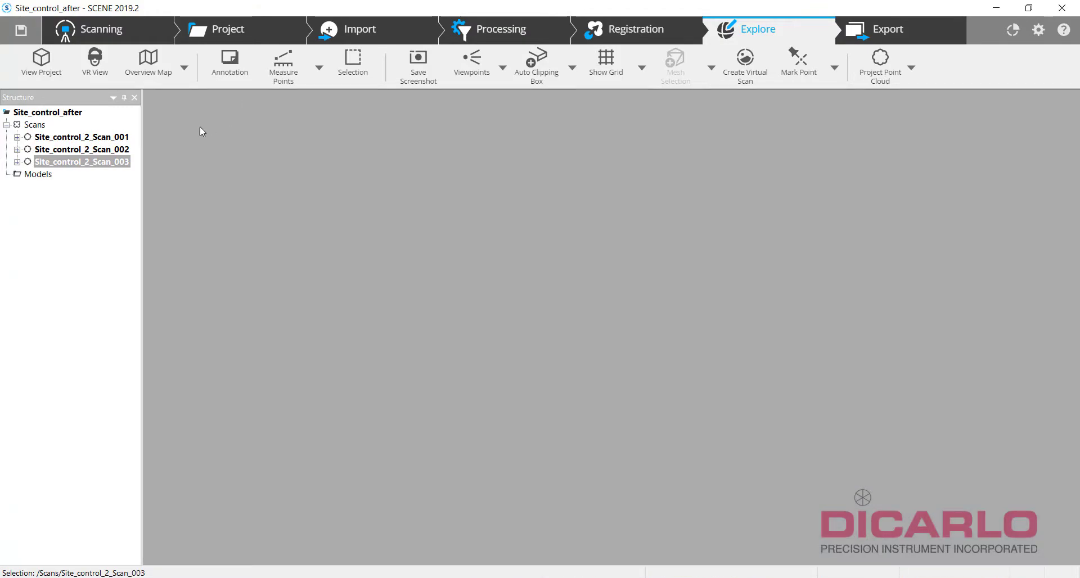
# - Open Site_control_2_Scan_003 in planar view and inspect the checkerboards detected around the room
pyautogui.rightClick(100, 163)
pyautogui.moveTo(248, 200)
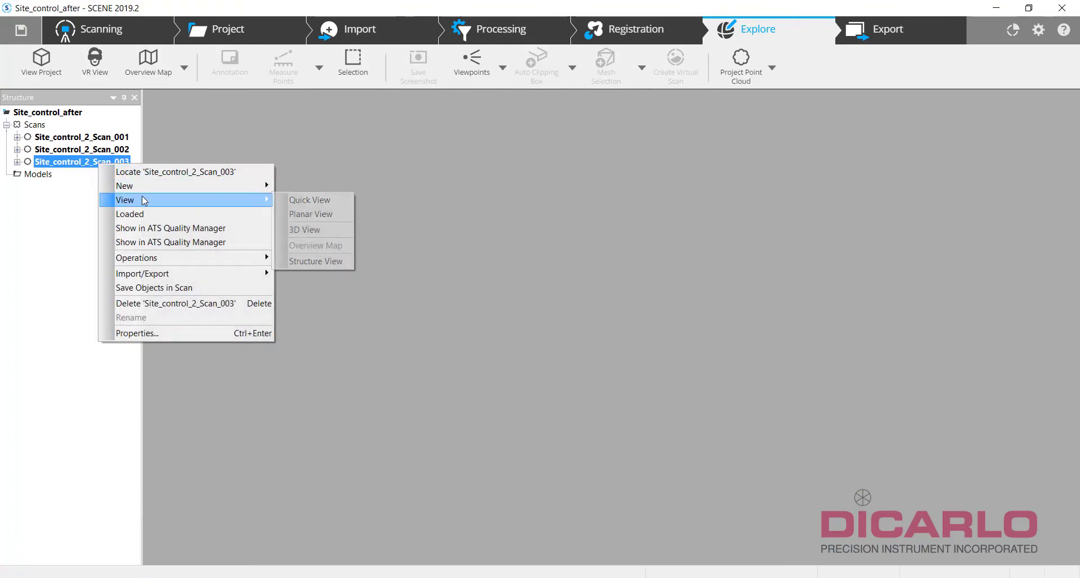
pyautogui.click(344, 214)
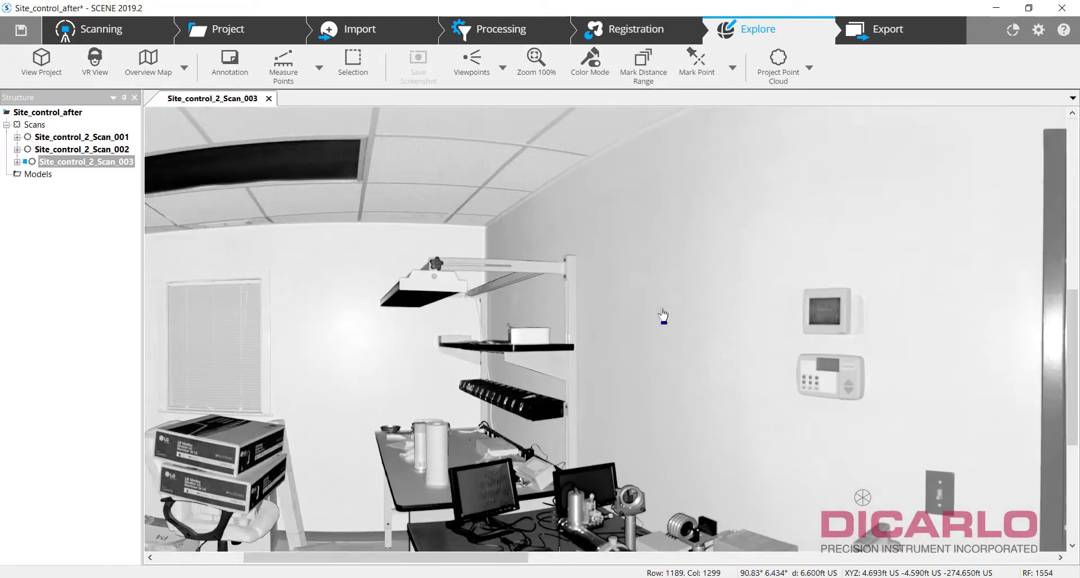
pyautogui.moveTo(663, 315); pyautogui.dragTo(788, 211)
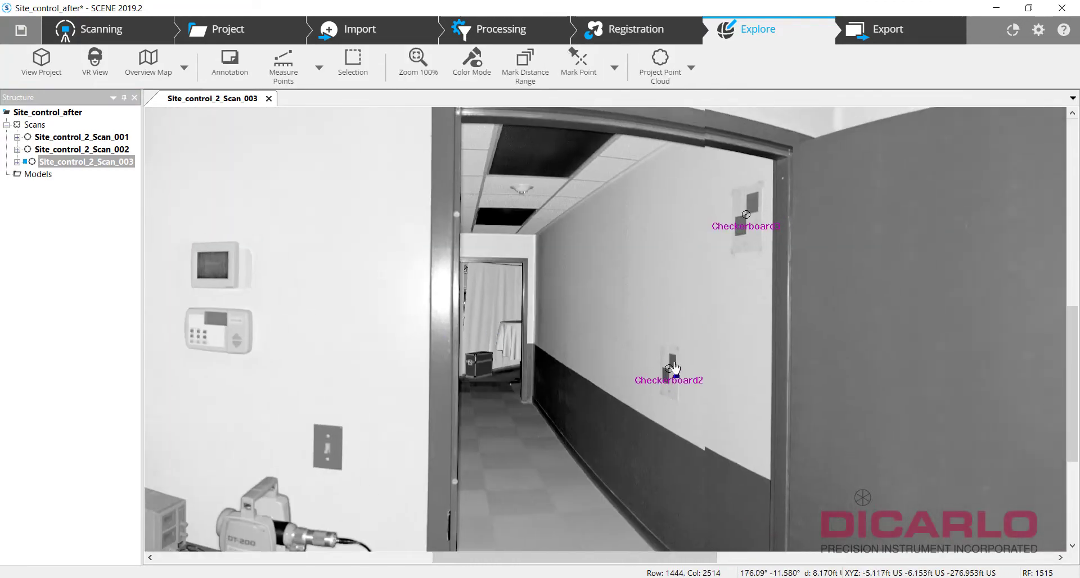
pyautogui.scroll(-6, 674, 369)
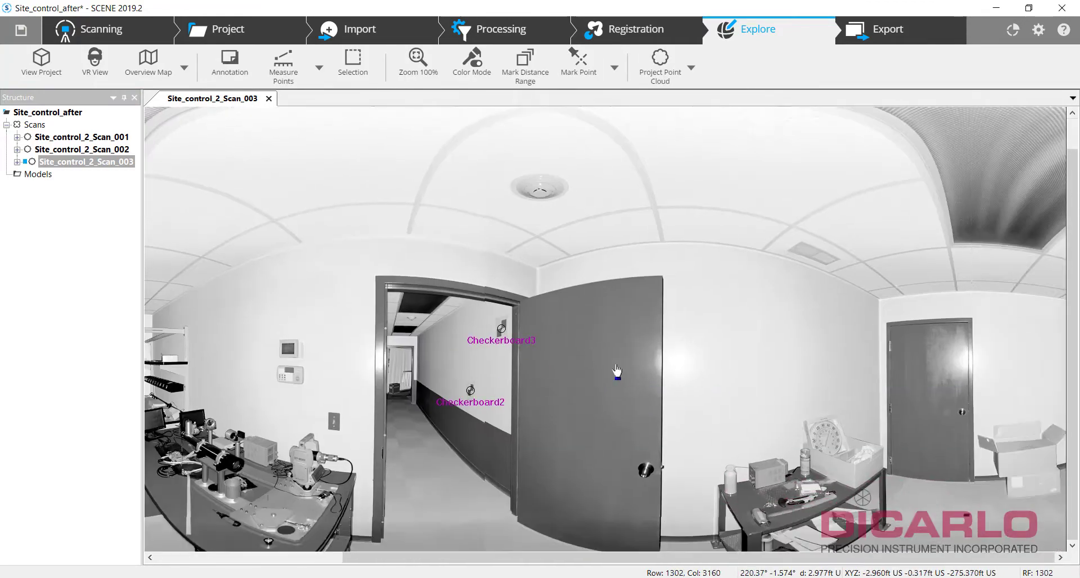
pyautogui.moveTo(617, 371); pyautogui.dragTo(849, 371)
# - Delete the falsely detected Checkerboard at the base of the black storage drawers in Site_control_2_Scan_003
pyautogui.scroll(5, 194, 483)
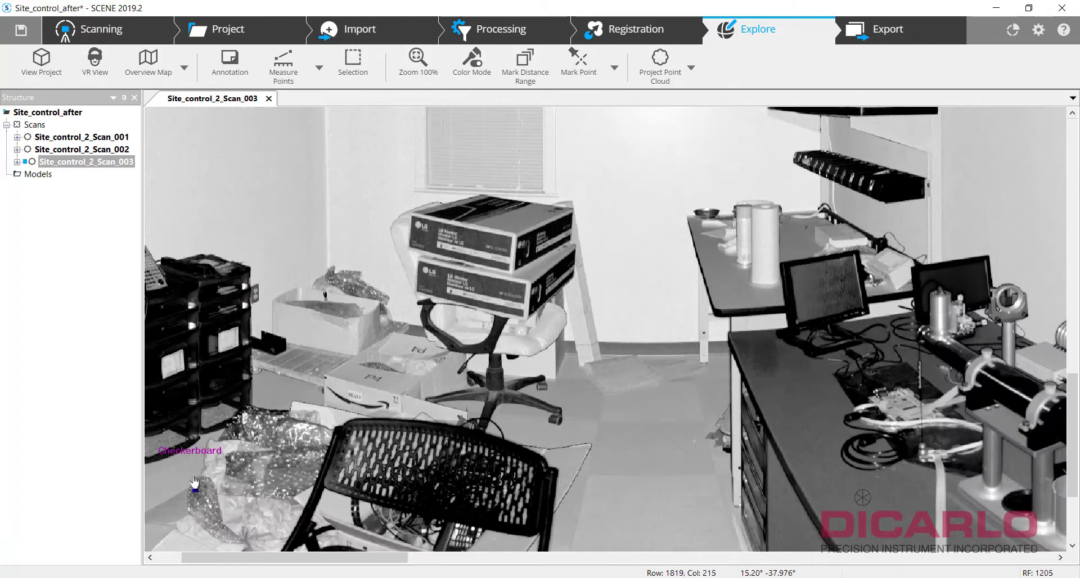
pyautogui.scroll(6, 194, 483)
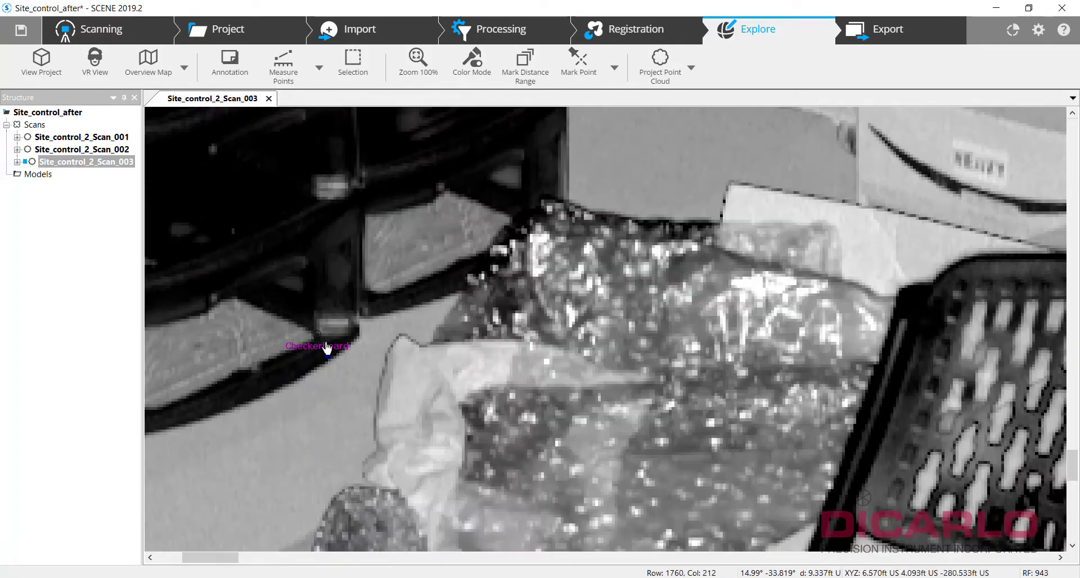
pyautogui.click(315, 337)
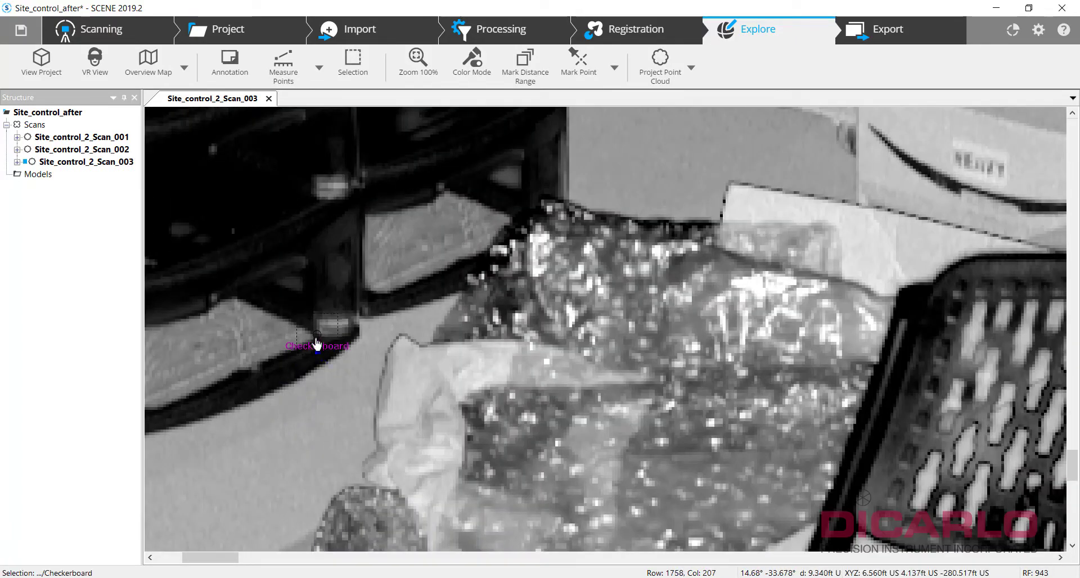
pyautogui.press('Delete')
pyautogui.click(594, 356)
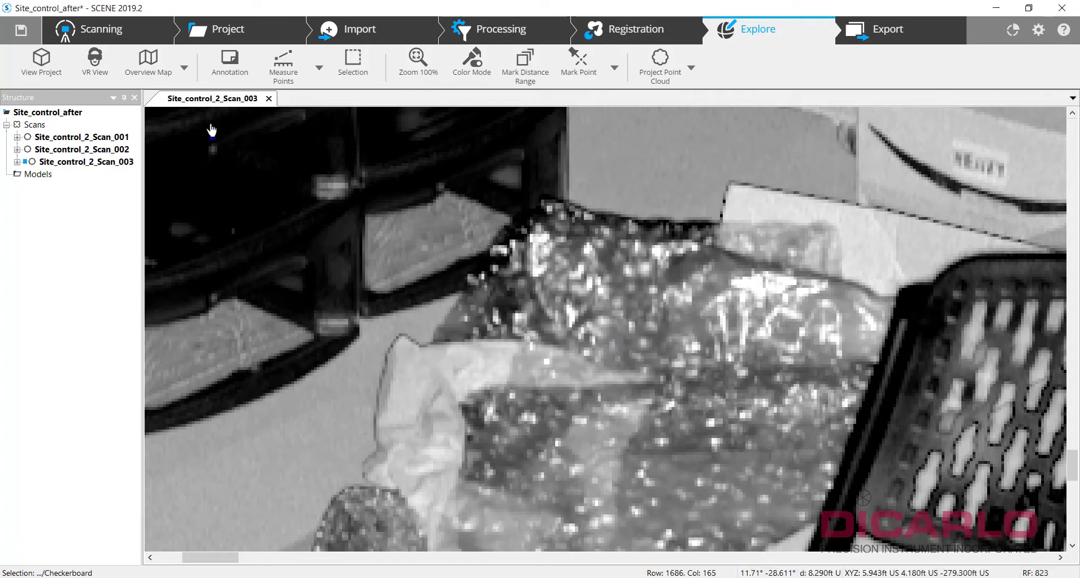
# - Open Site_control_2_Scan_002 in planar view
pyautogui.click(103, 151)
pyautogui.rightClick(103, 152)
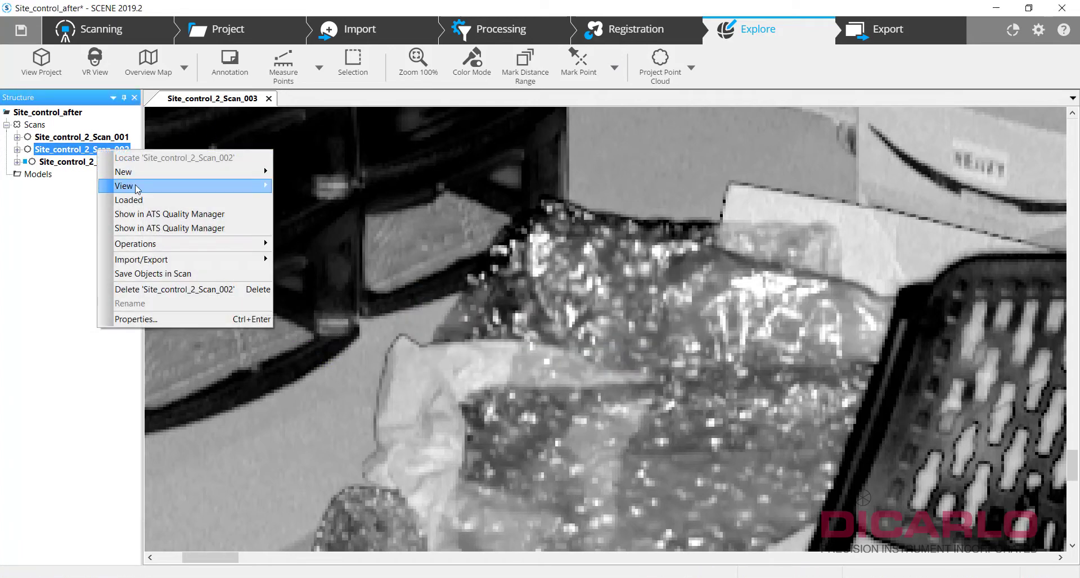
pyautogui.moveTo(248, 186)
pyautogui.click(329, 205)
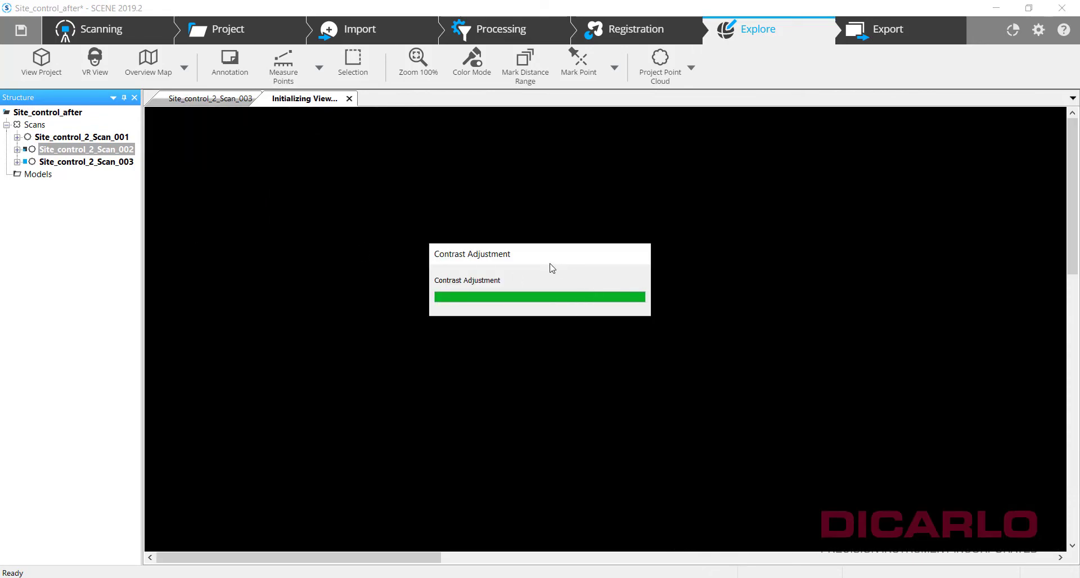
# - Mark the undetected checkerboard target on the classroom's far wall, seen through the doorway in Site_control_2_Scan_002
pyautogui.scroll(-2, 439, 269)
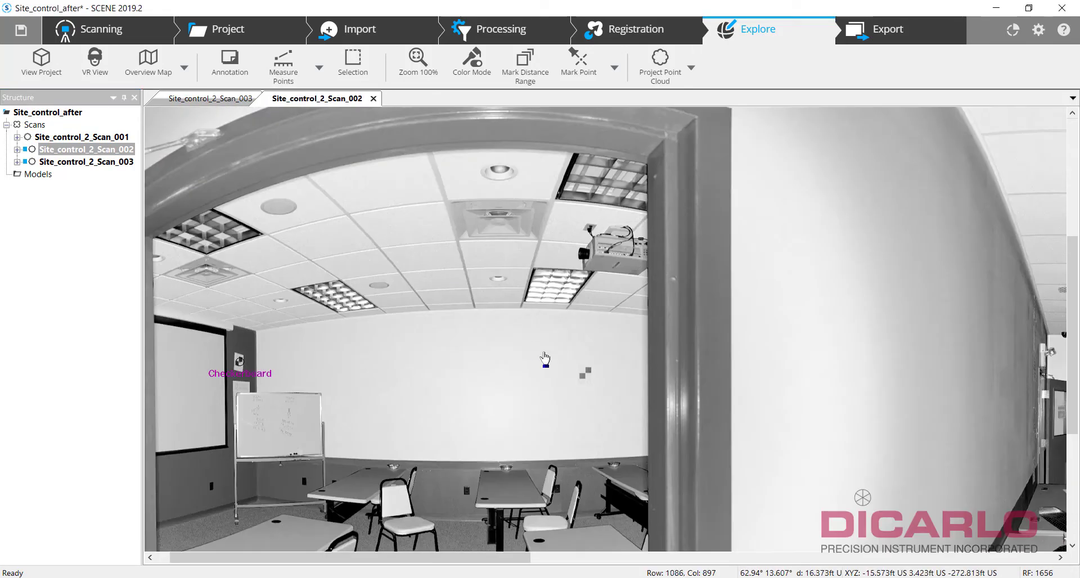
pyautogui.scroll(4, 544, 358)
pyautogui.click(616, 69)
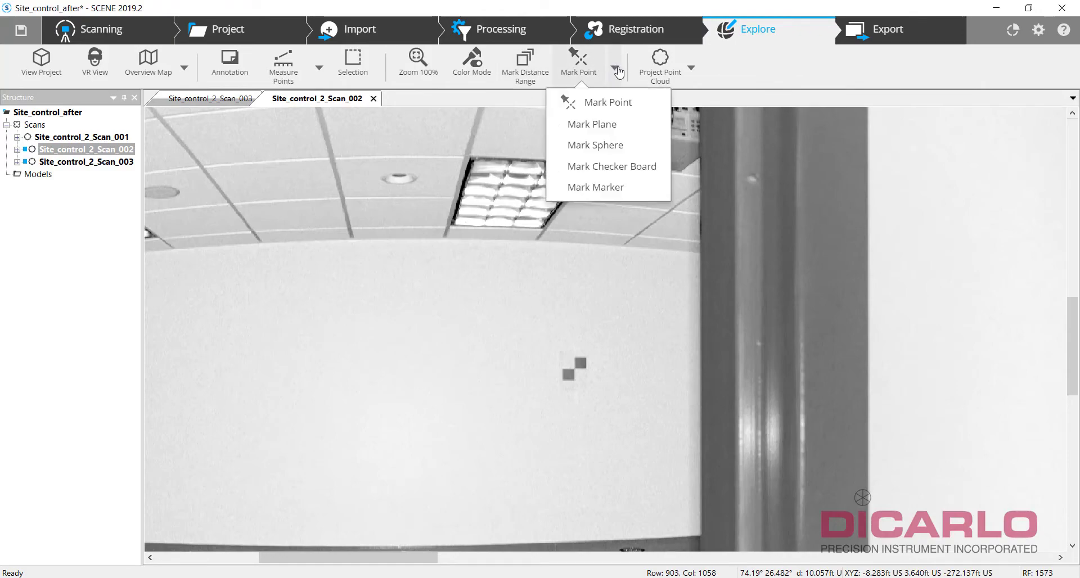
pyautogui.click(612, 166)
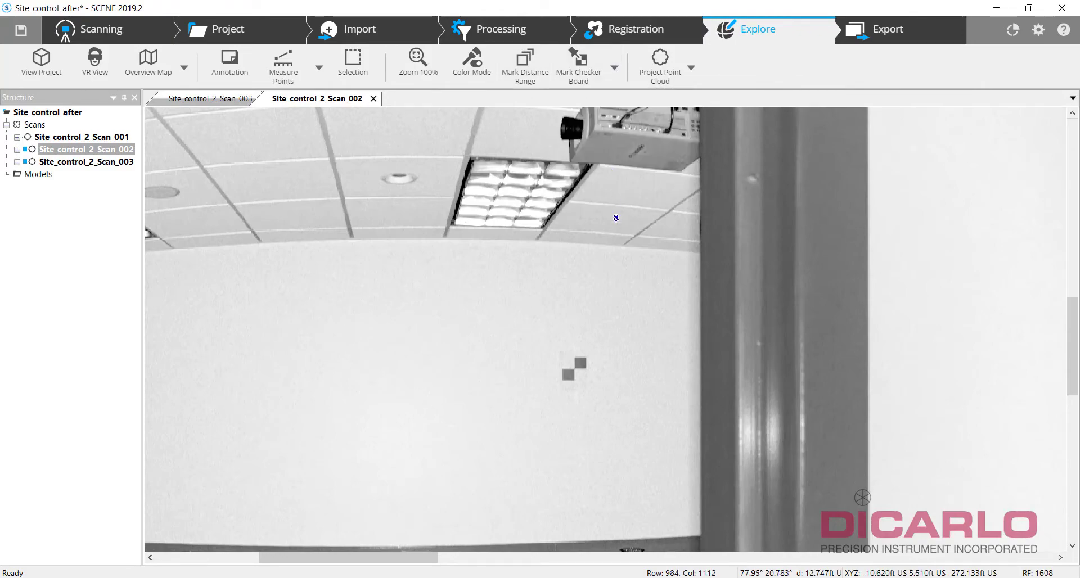
pyautogui.click(581, 360)
pyautogui.press('Return')
# - Mark the highest checkerboard target on the wall above the printers in Site_control_2_Scan_002
pyautogui.scroll(-3, 409, 337)
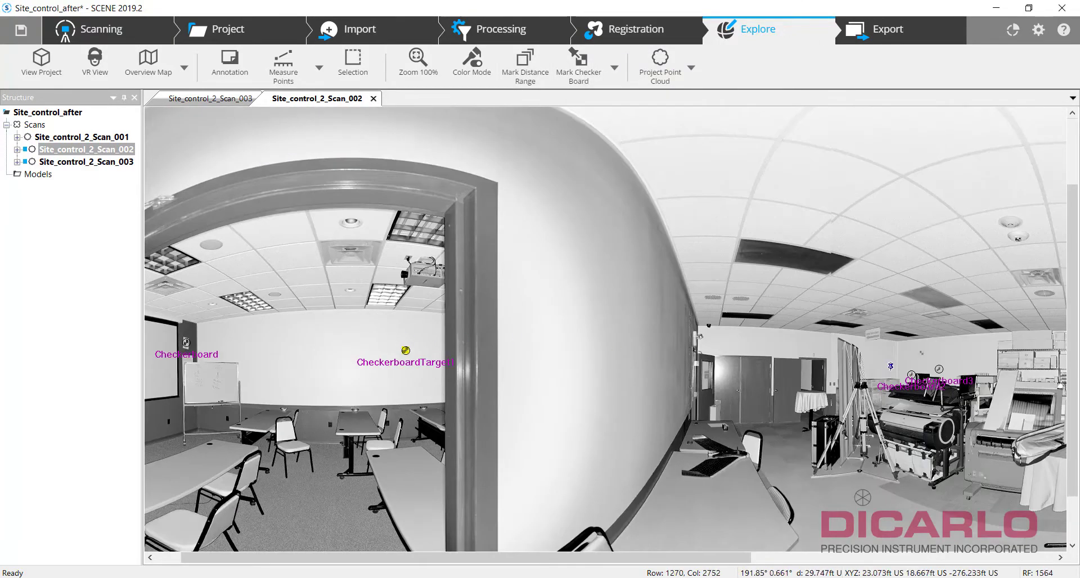
pyautogui.scroll(5, 950, 368)
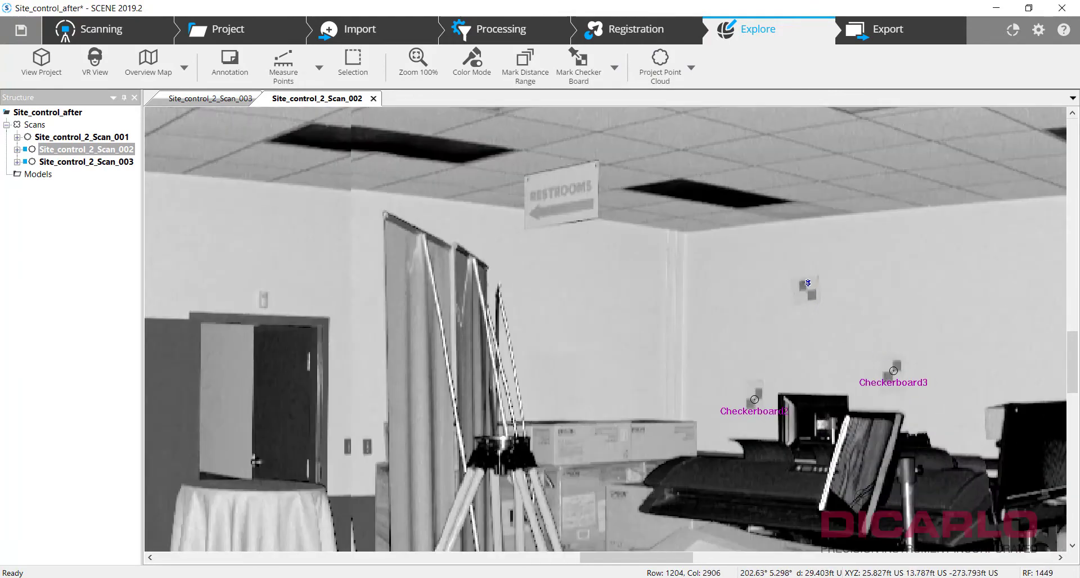
pyautogui.click(808, 284)
pyautogui.click(875, 345)
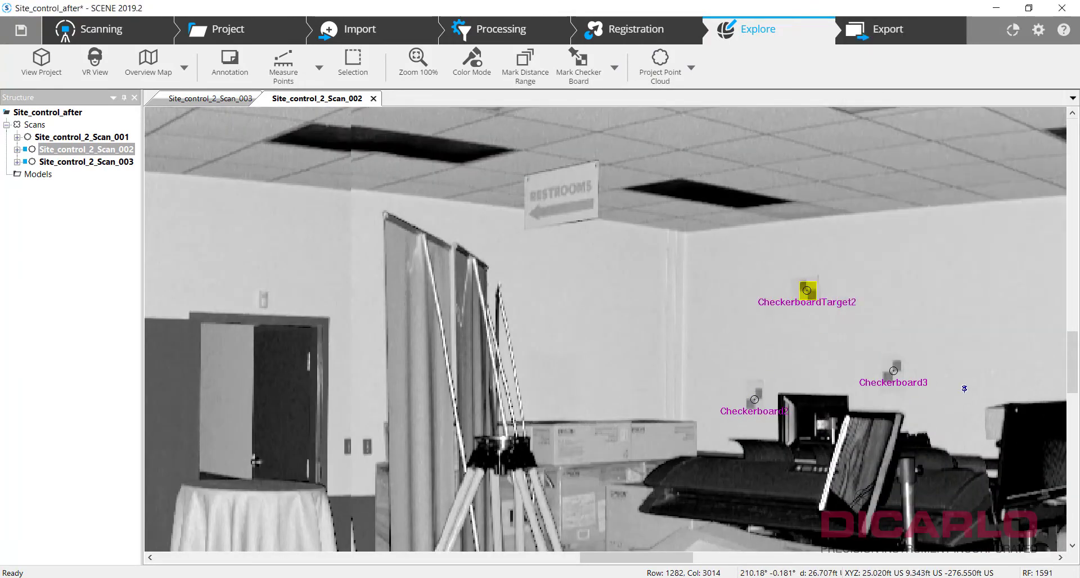
# - Open Site_control_2_Scan_001 in planar view
pyautogui.scroll(-10, 964, 389)
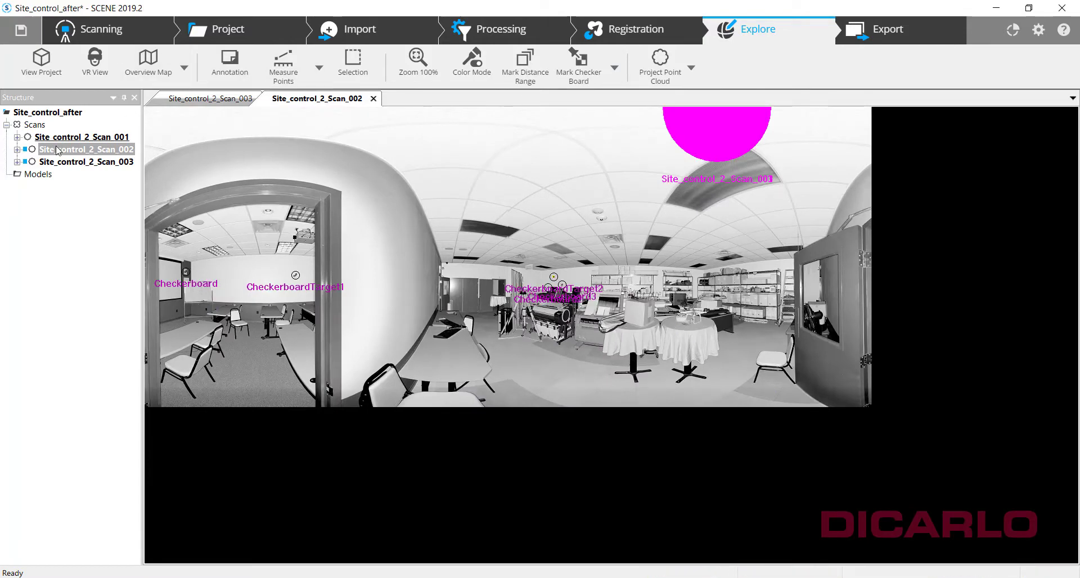
pyautogui.rightClick(71, 138)
pyautogui.moveTo(163, 176)
pyautogui.click(289, 193)
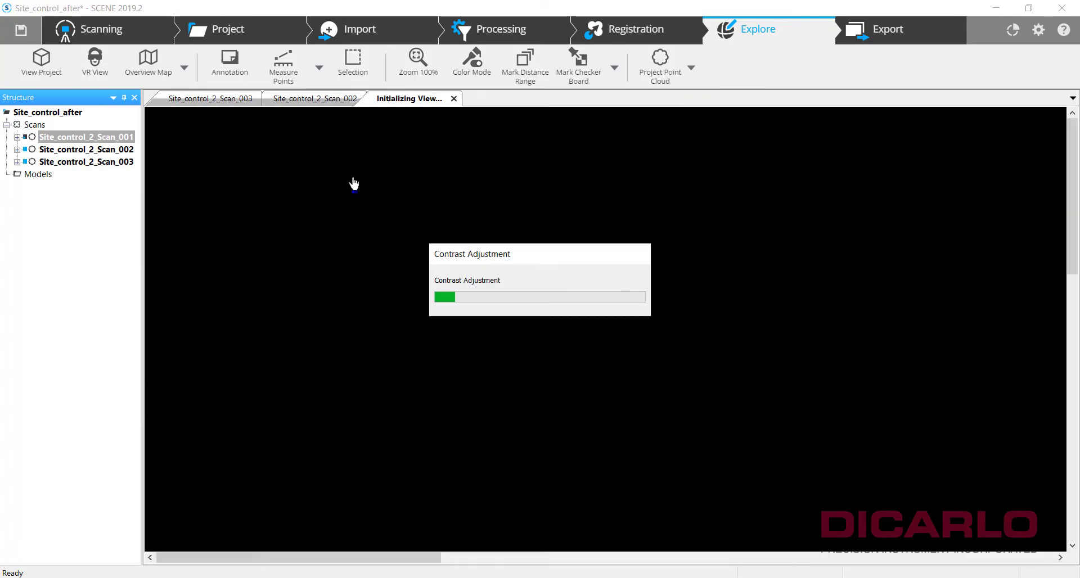
# - Try to mark the unmarked checkerboard above Checkerboard4 near the far doorway in Site_control_2_Scan_001, and delete the misplaced target
pyautogui.scroll(-6, 528, 290)
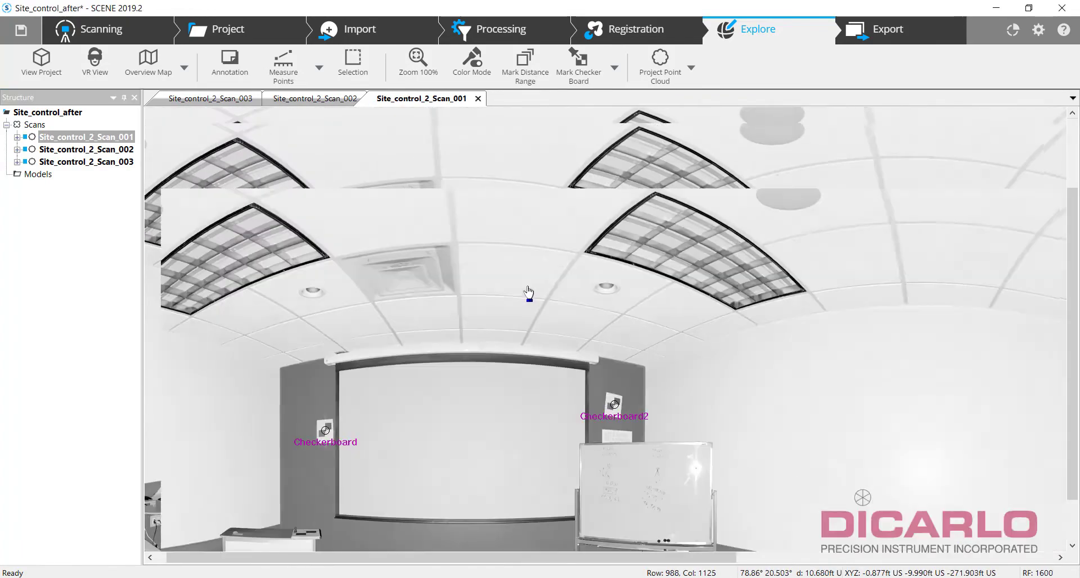
pyautogui.scroll(6, 858, 358)
pyautogui.scroll(-5, 729, 339)
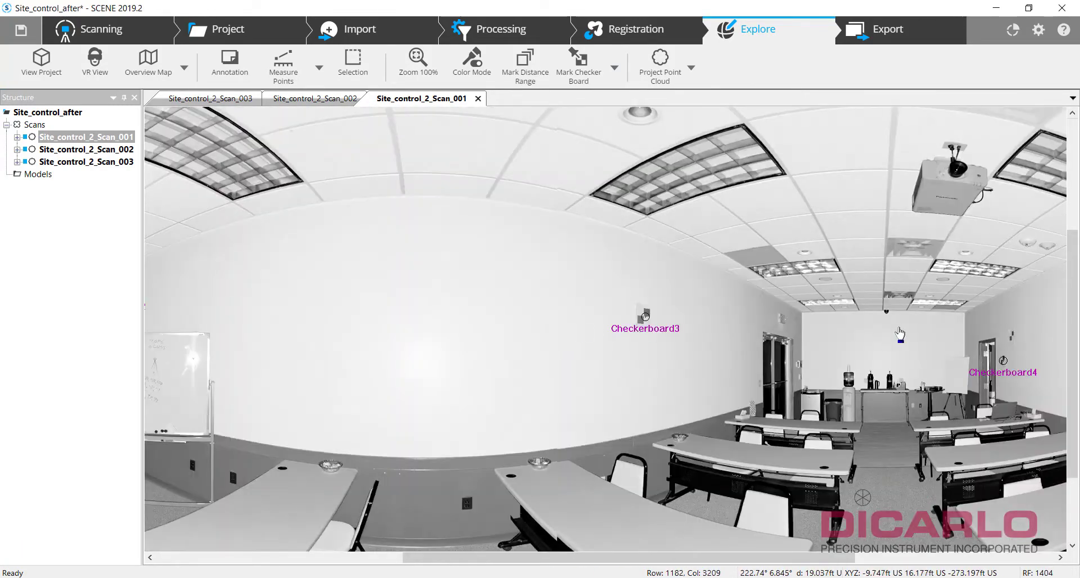
pyautogui.scroll(8, 900, 335)
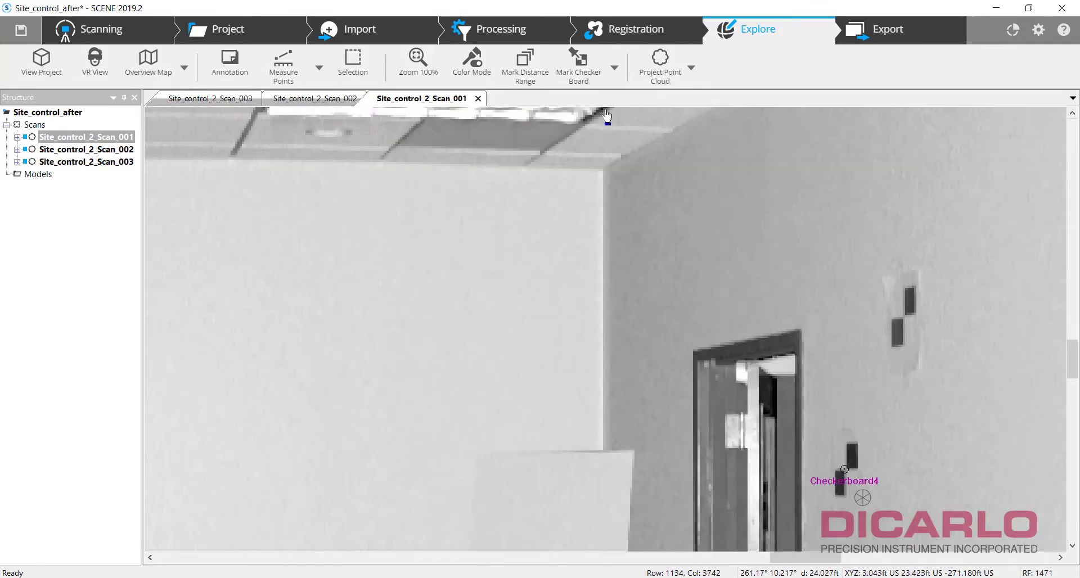
pyautogui.click(577, 66)
pyautogui.click(910, 304)
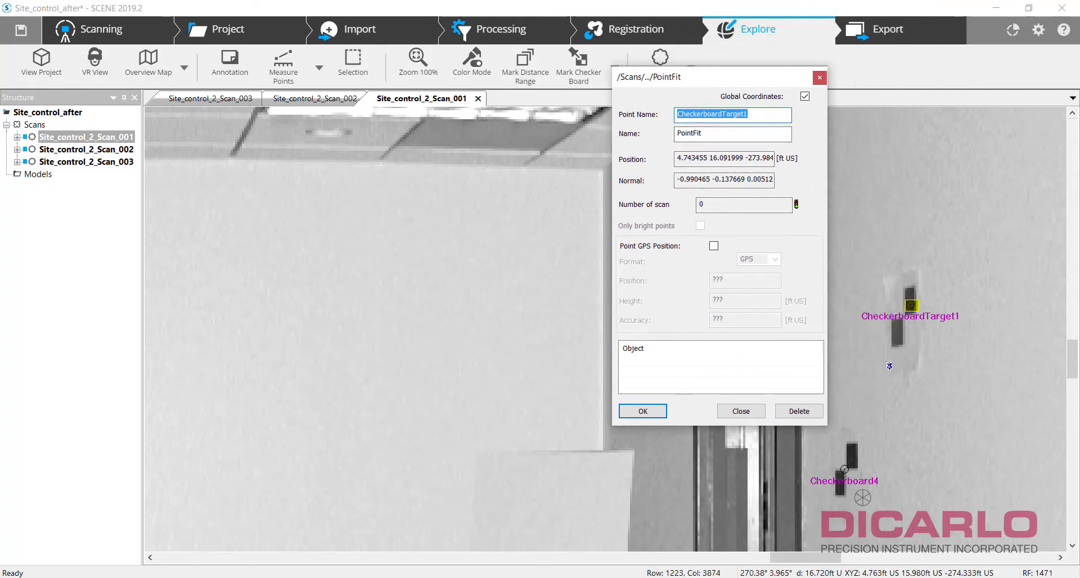
pyautogui.click(799, 411)
# - Check the checkerboards around the room in Site_control_2_Scan_001, and close the planar views of Site_control_2_Scan_001 and Site_control_2_Scan_002
pyautogui.scroll(-5, 475, 374)
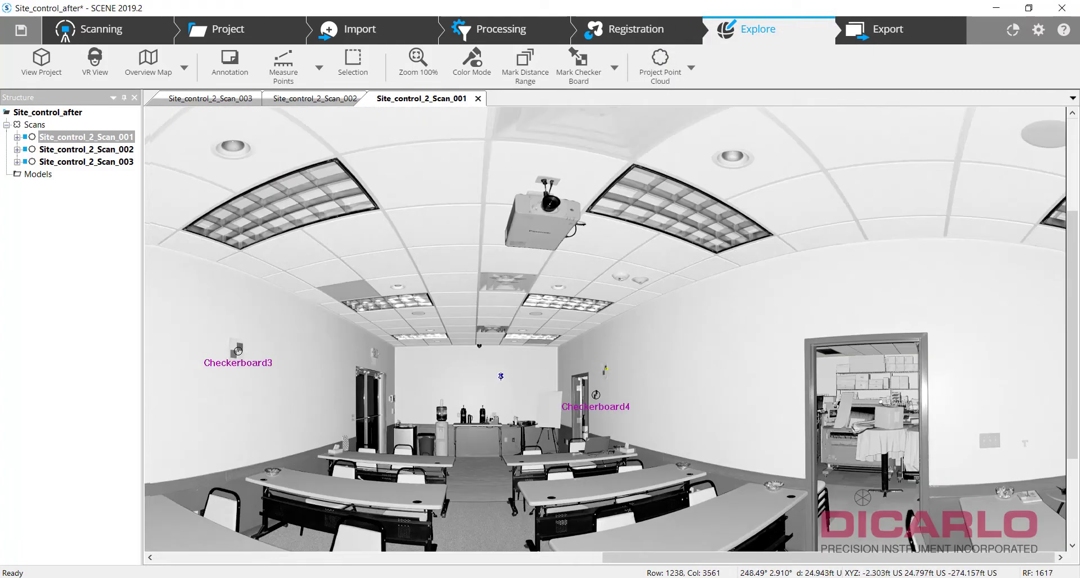
pyautogui.moveTo(500, 376); pyautogui.dragTo(259, 373)
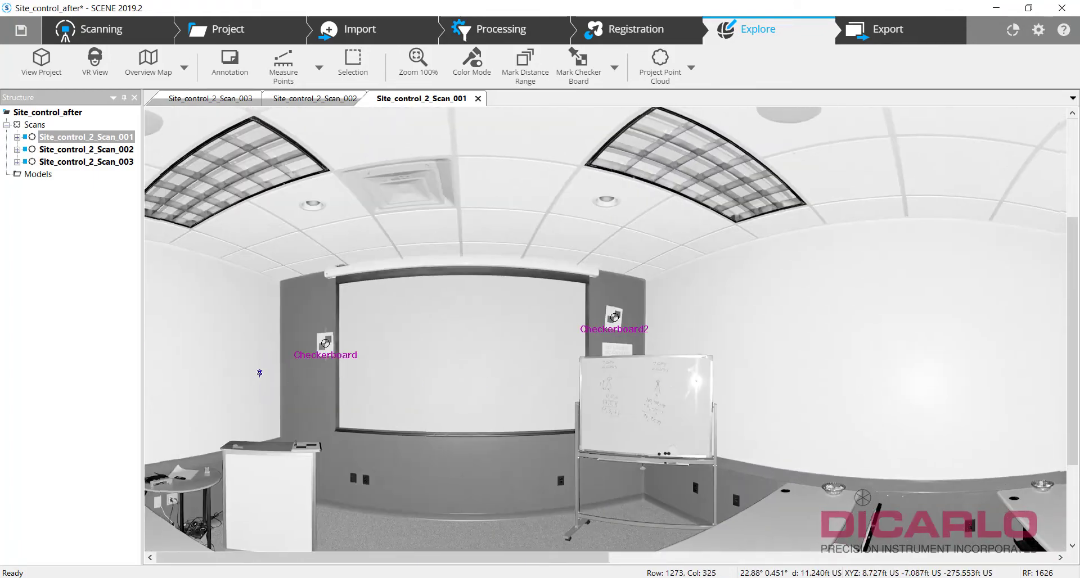
pyautogui.click(478, 99)
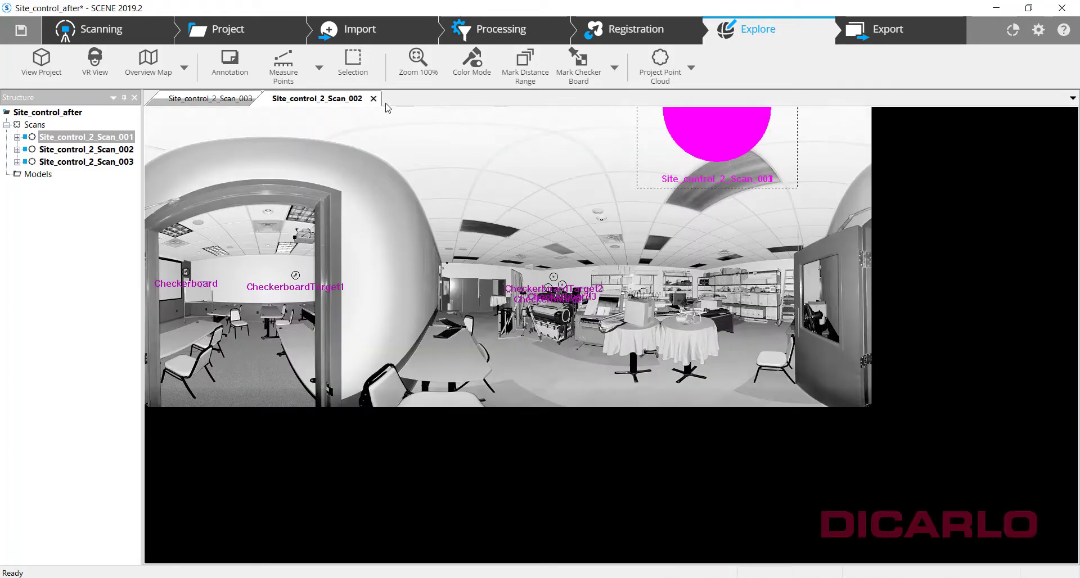
pyautogui.click(373, 99)
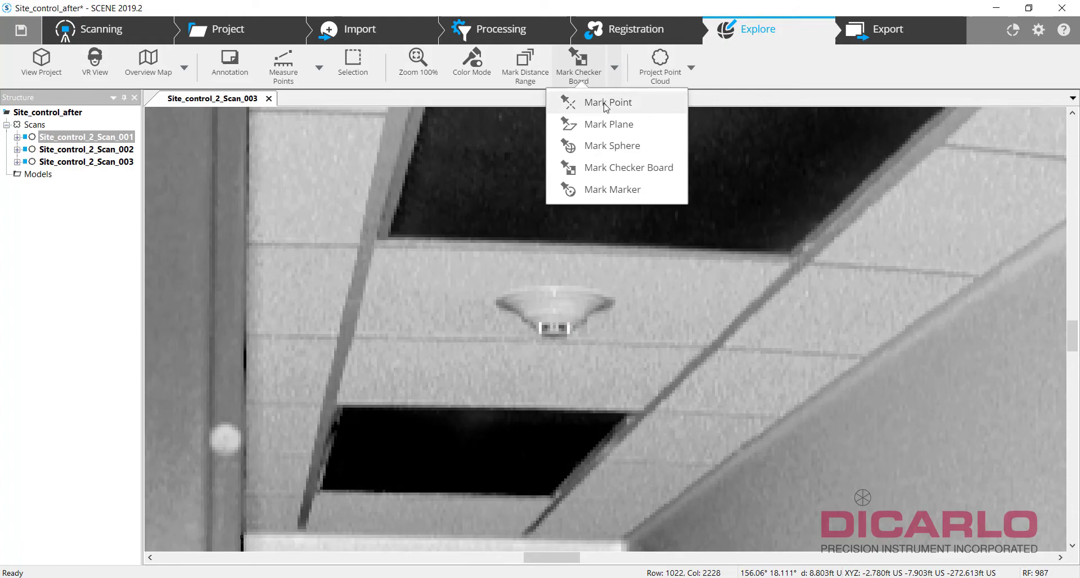
# - Mark a point on the ceiling fixture visible through the doorway in Site_control_2_Scan_003, and close its planar view
pyautogui.click(567, 99)
pyautogui.scroll(5, 555, 332)
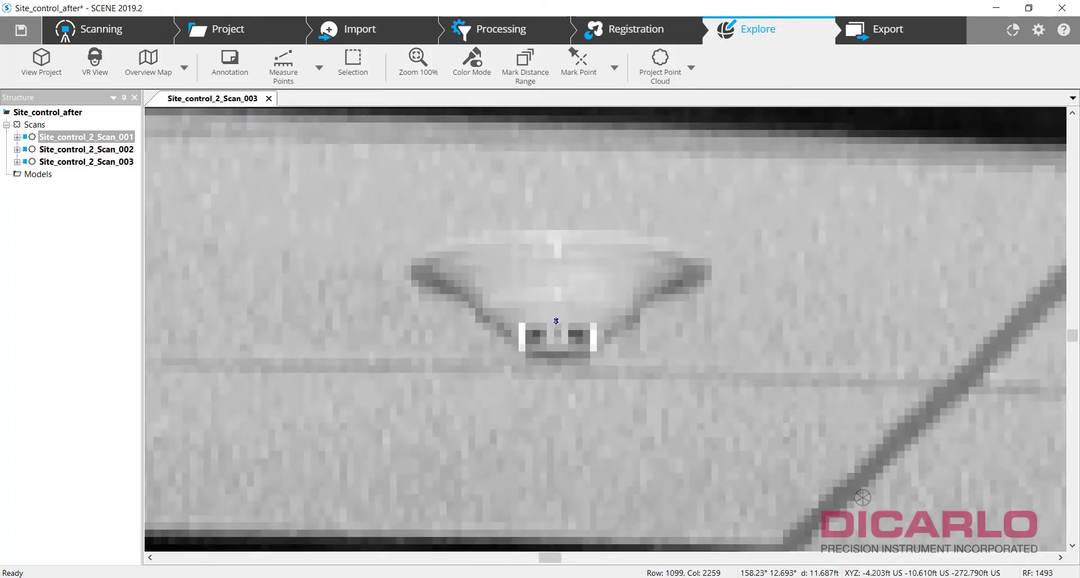
pyautogui.click(556, 321)
pyautogui.click(639, 345)
pyautogui.scroll(-6, 506, 296)
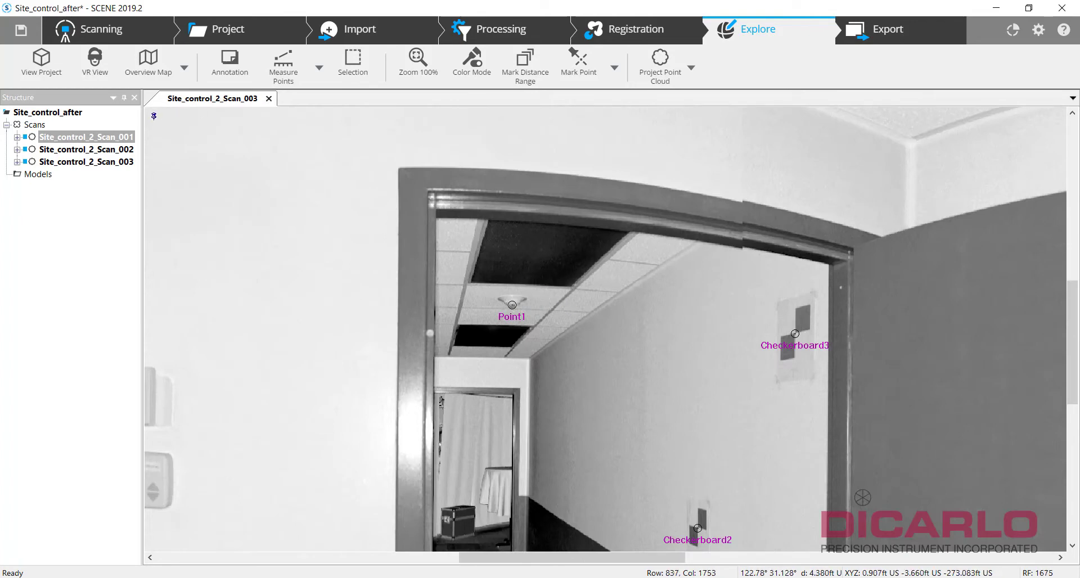
pyautogui.click(269, 100)
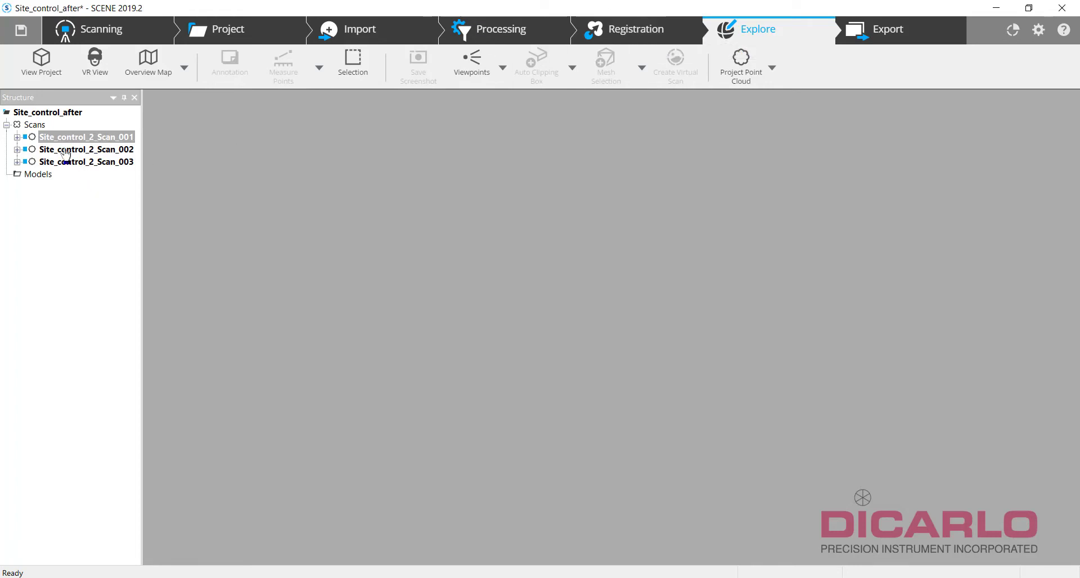
# - Run automatic registration on the Scans cluster with the Target Based method, using inclinometer, compass and checkerboard normals
pyautogui.click(635, 34)
pyautogui.click(558, 203)
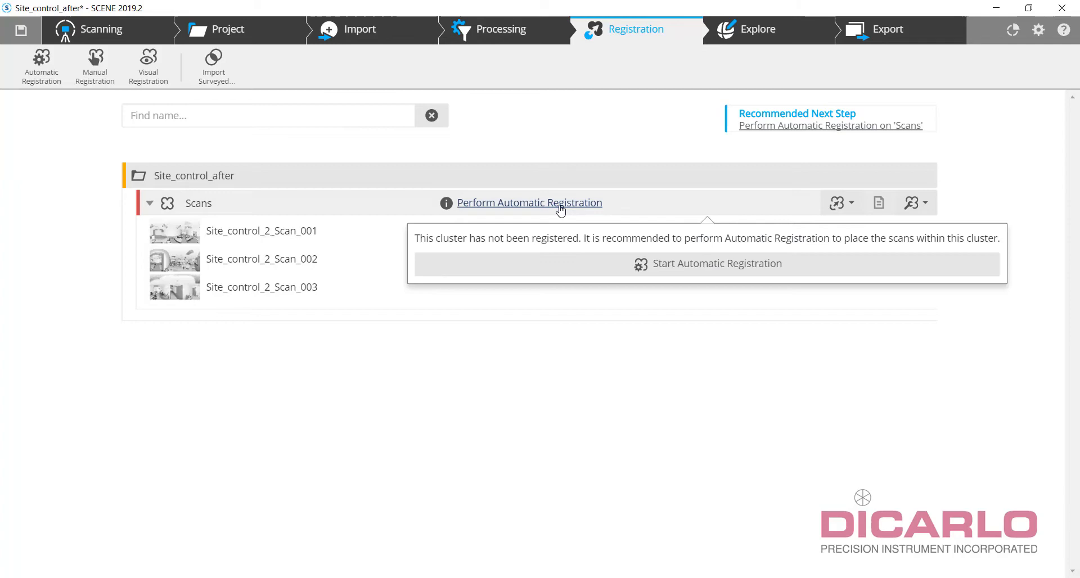
pyautogui.click(675, 261)
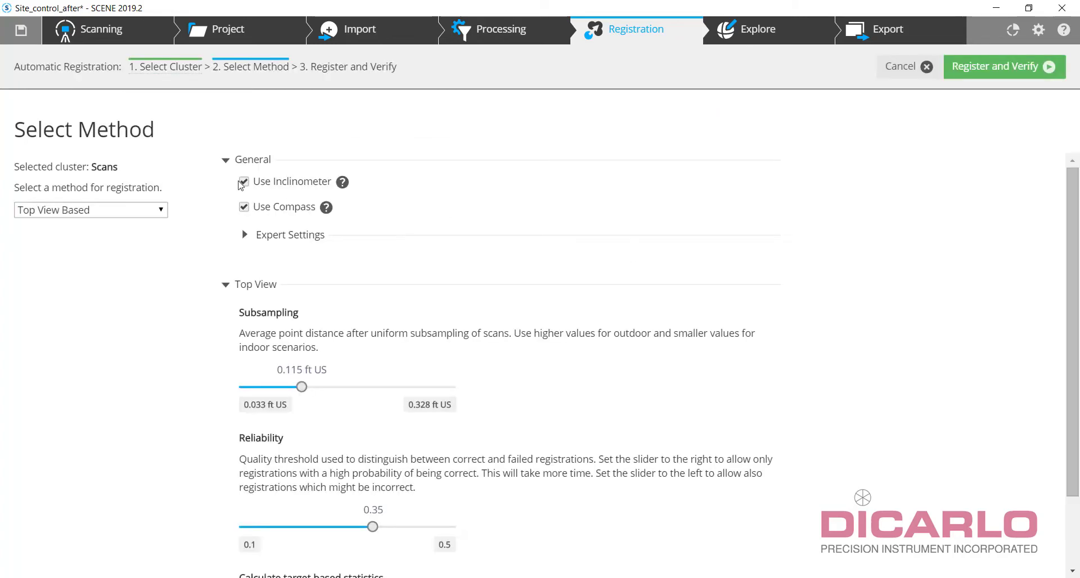
pyautogui.click(70, 214)
pyautogui.click(73, 223)
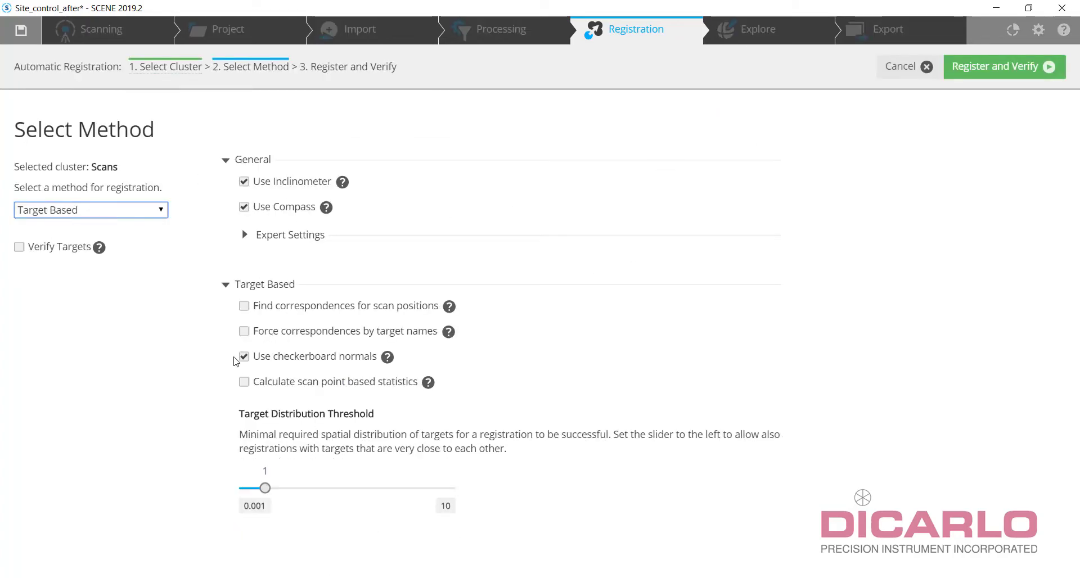
pyautogui.click(990, 66)
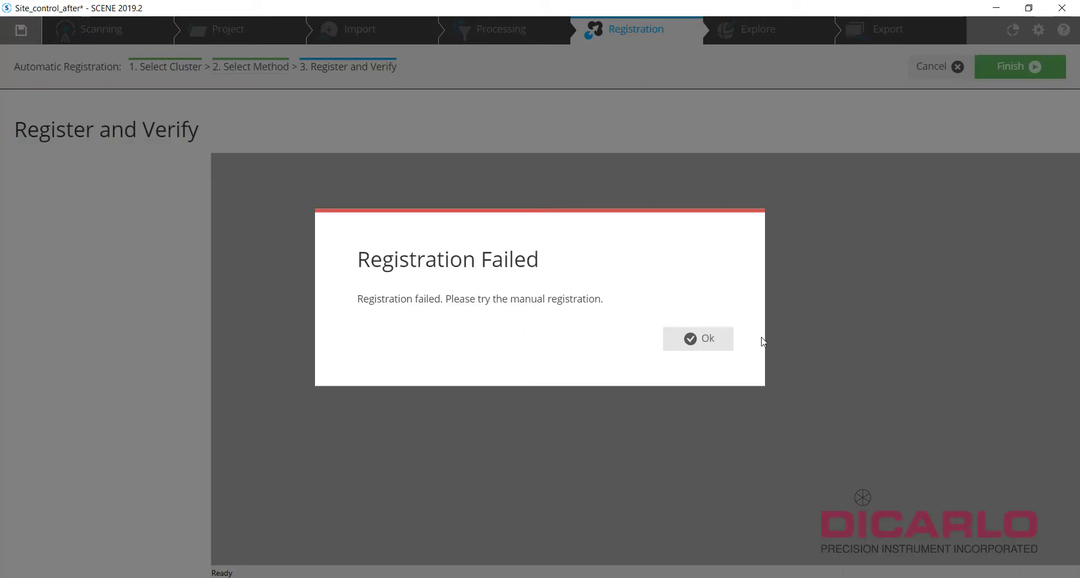
pyautogui.click(723, 341)
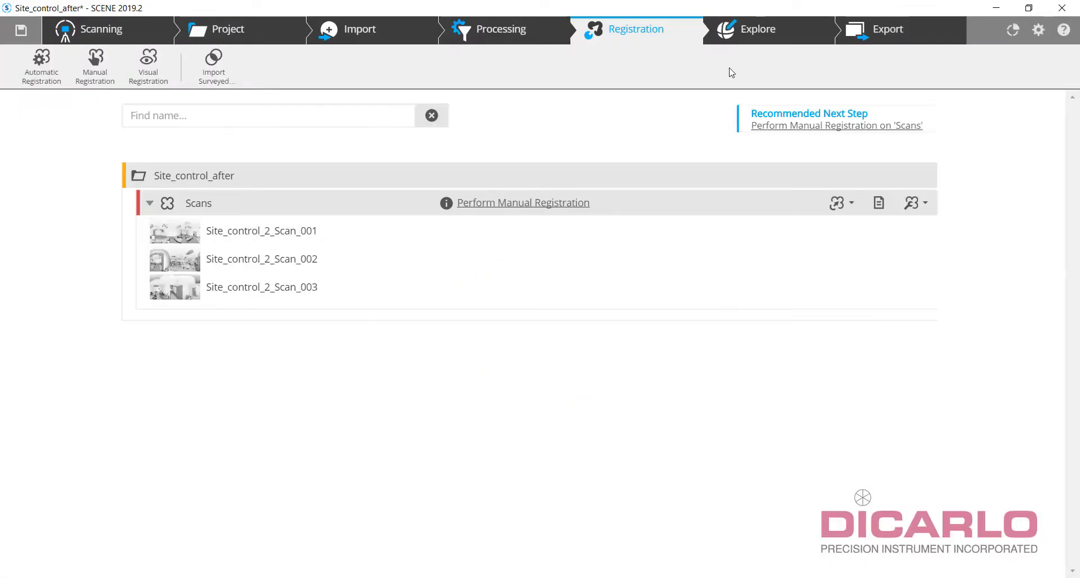
# - Examine the scans' alignment in the 3D project view from above, highlighting each of the three scans in turn
pyautogui.click(754, 35)
pyautogui.click(42, 62)
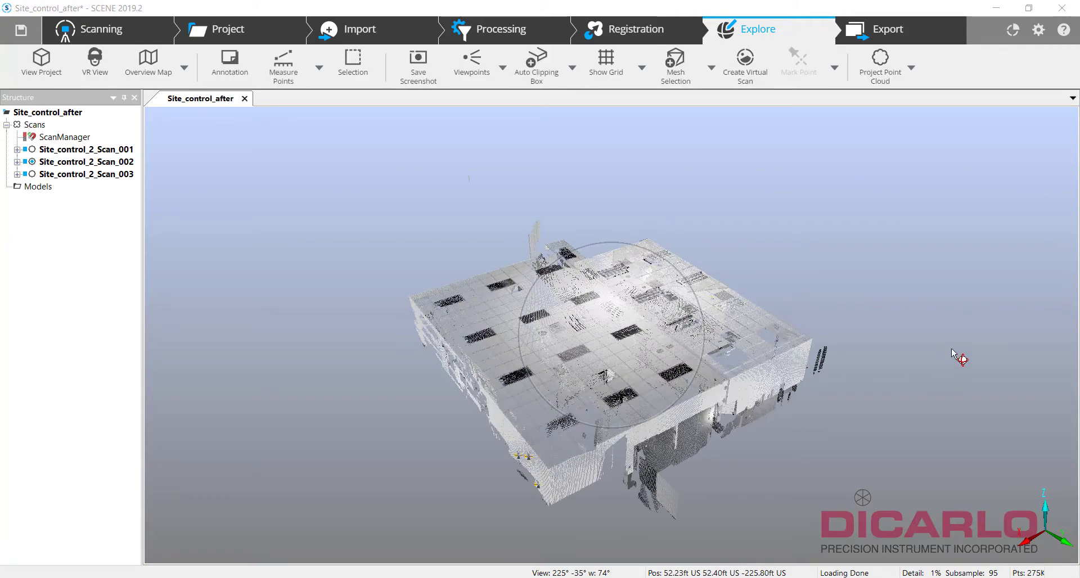
pyautogui.moveTo(956, 357); pyautogui.dragTo(990, 436)
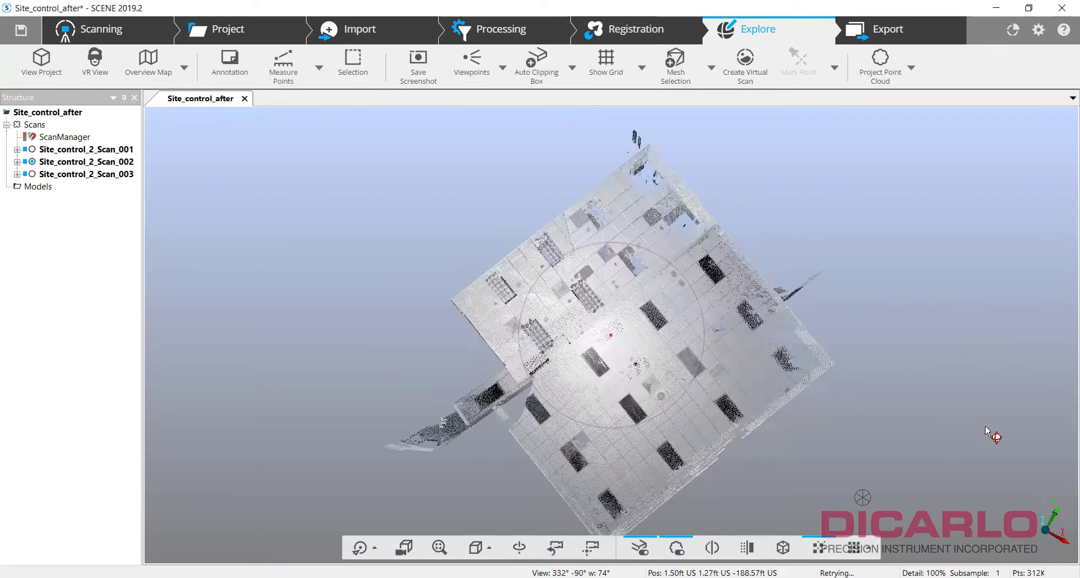
pyautogui.click(84, 150)
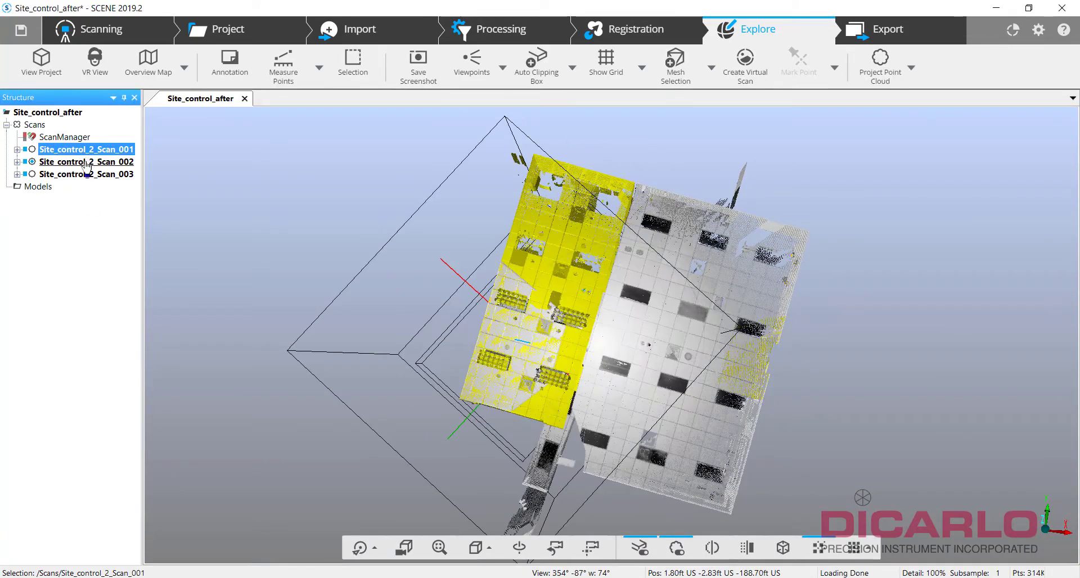
pyautogui.click(86, 162)
pyautogui.click(87, 175)
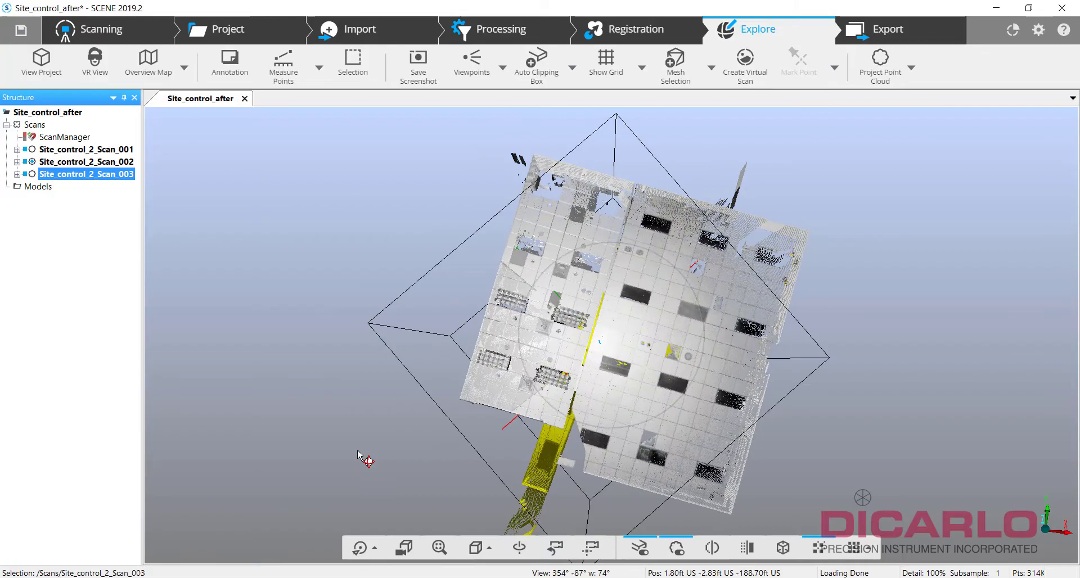
pyautogui.moveTo(364, 455); pyautogui.dragTo(270, 228)
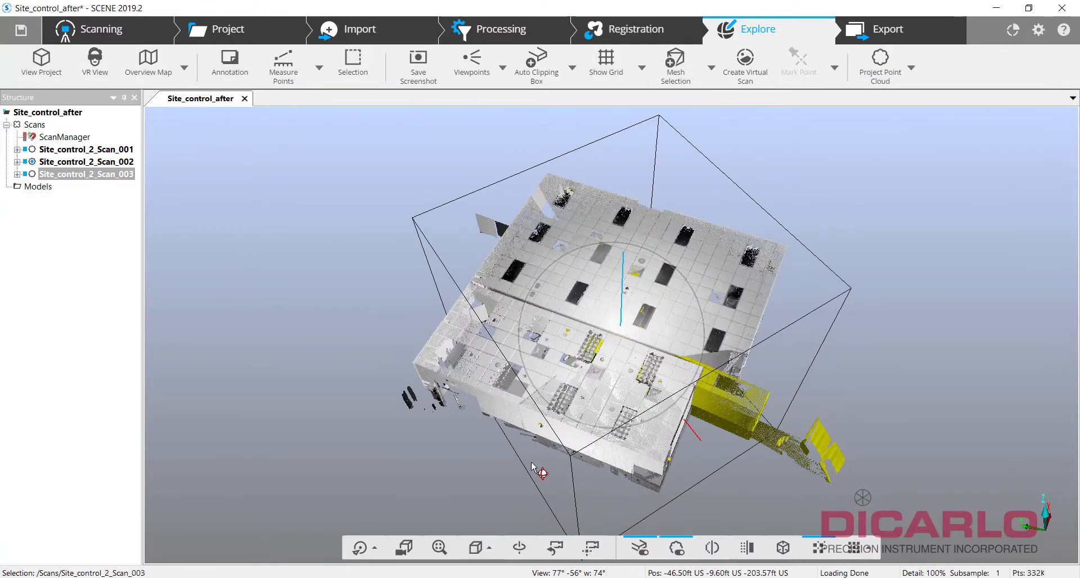
# - Import the surveyed points from control_new.csv in the Site_control_no_survey folder on workspace level, and return to the 3D project view
pyautogui.click(625, 28)
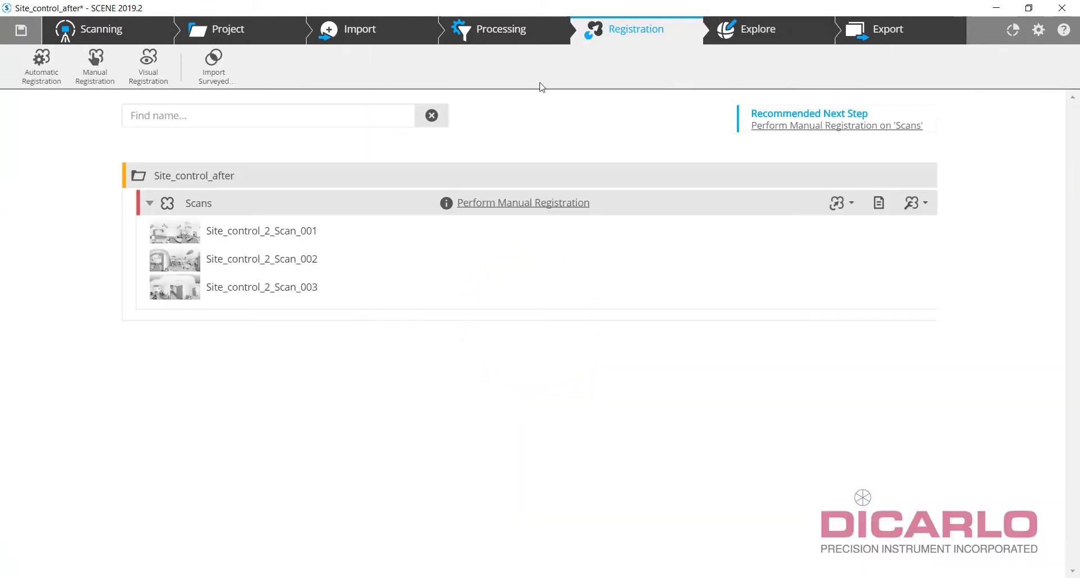
pyautogui.click(215, 64)
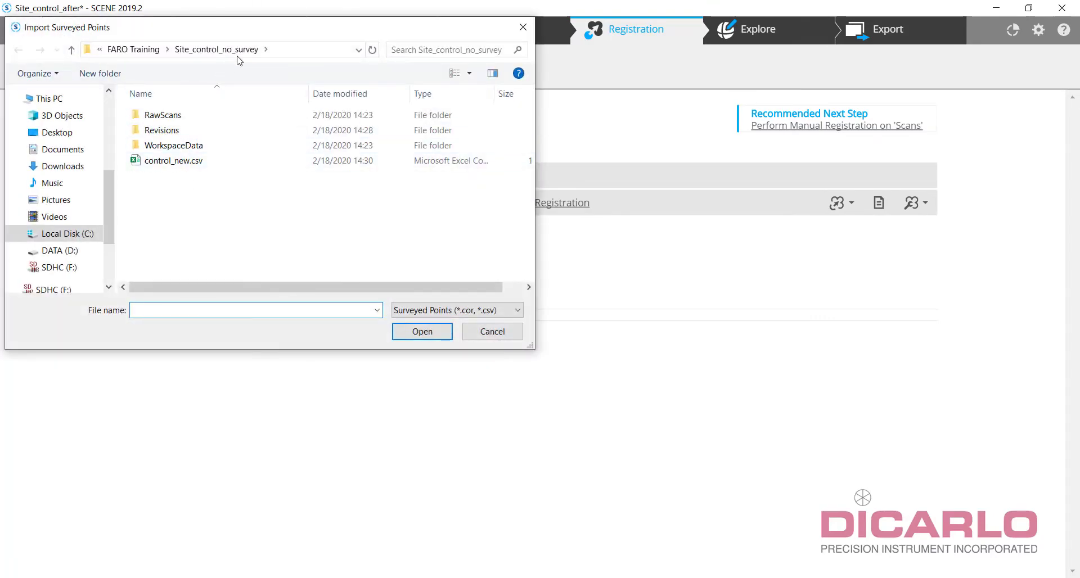
pyautogui.click(177, 162)
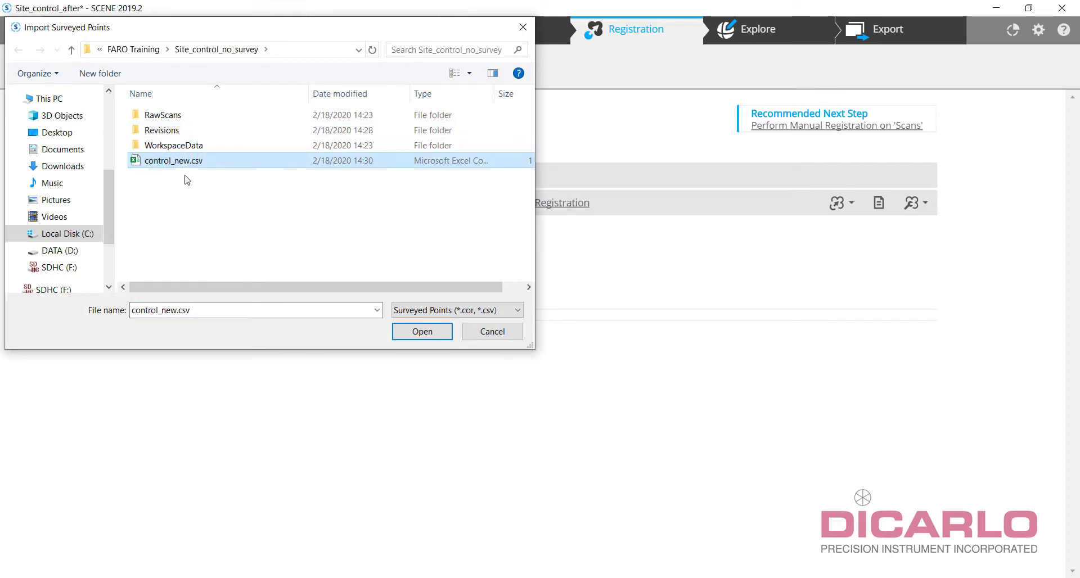
pyautogui.click(423, 333)
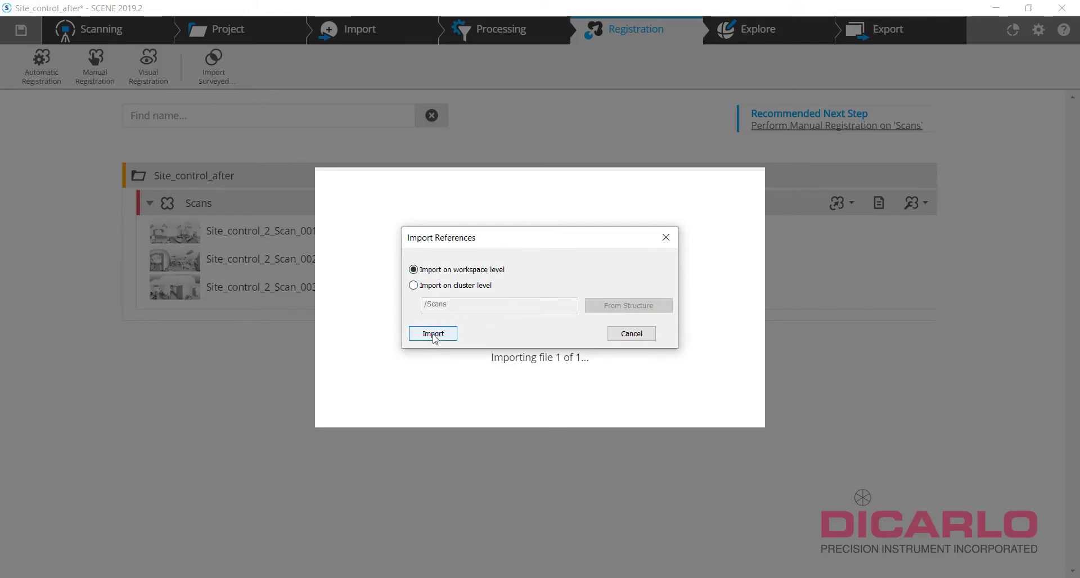
pyautogui.click(433, 334)
pyautogui.click(714, 340)
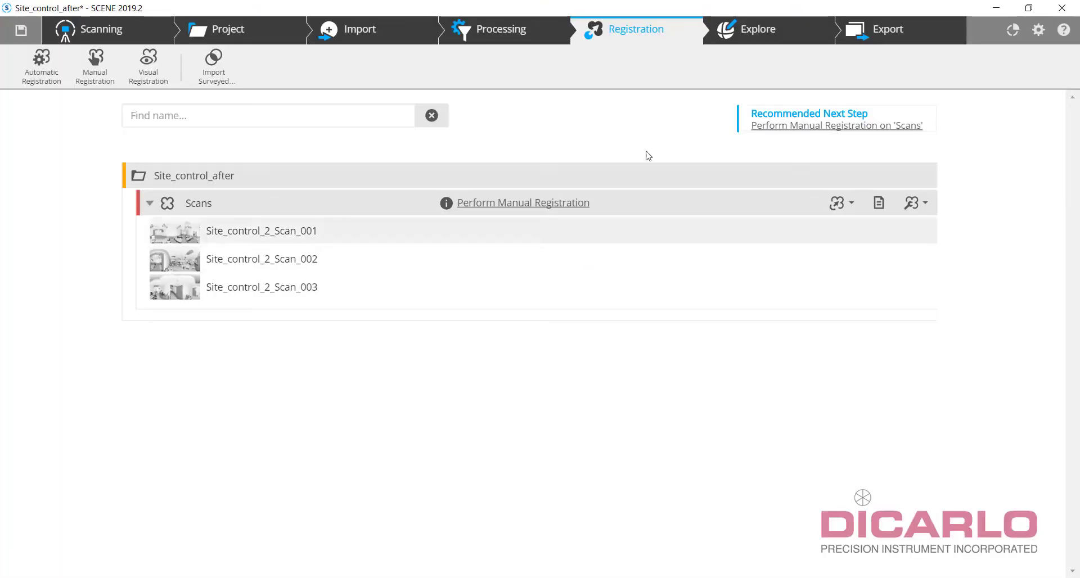
pyautogui.click(756, 31)
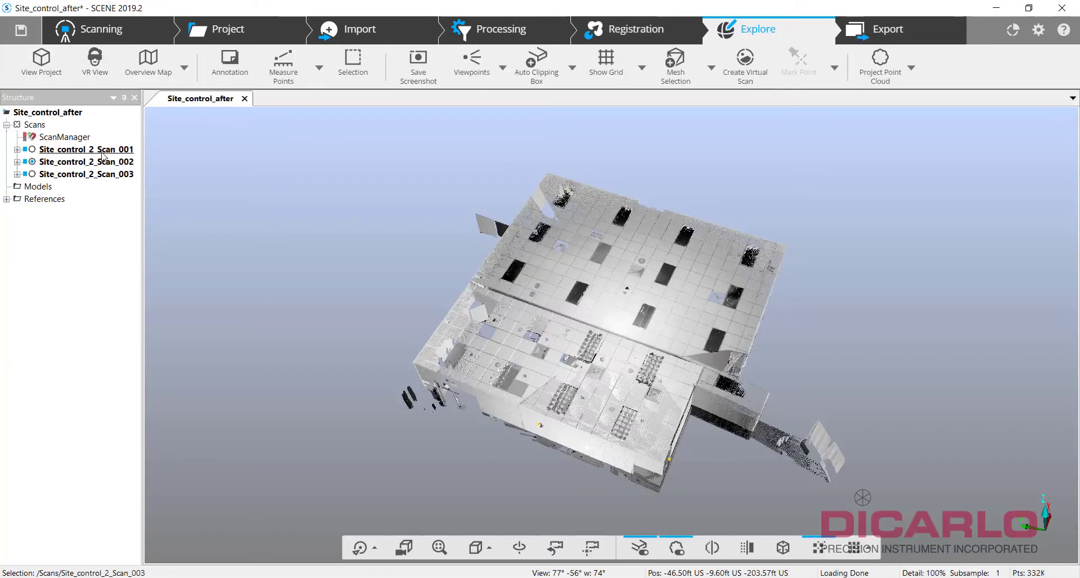
# - List the imported reference points and reopen the project's 3D view to examine them against the scans from above
pyautogui.click(13, 199)
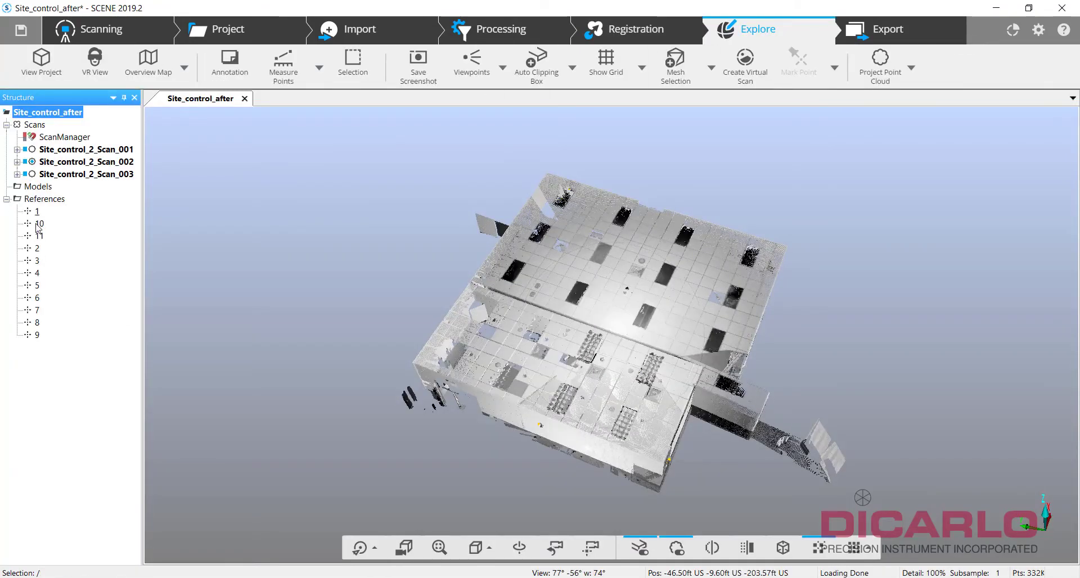
pyautogui.moveTo(887, 270); pyautogui.dragTo(703, 299)
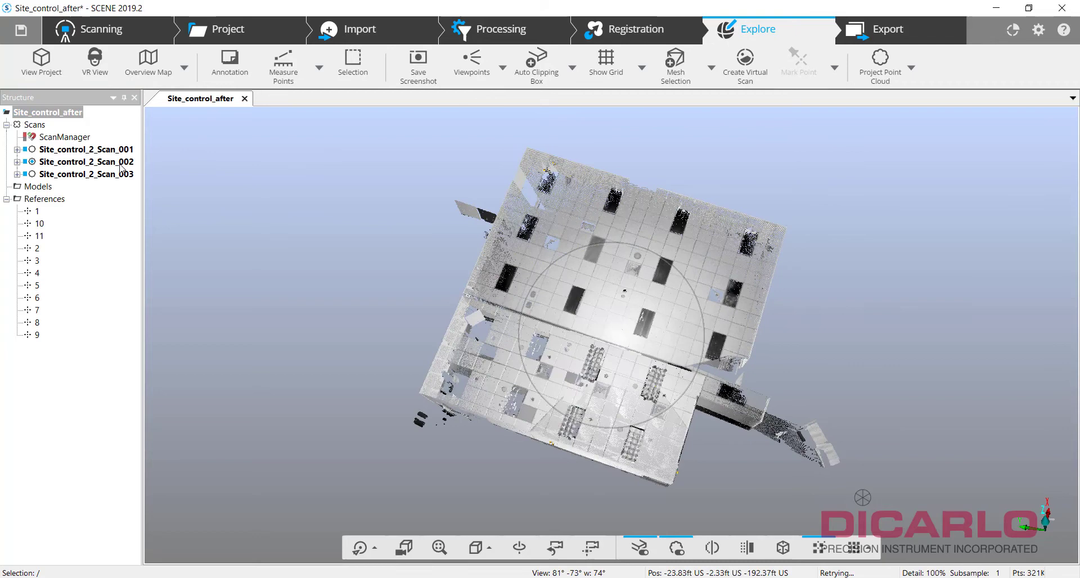
pyautogui.rightClick(34, 115)
pyautogui.click(56, 119)
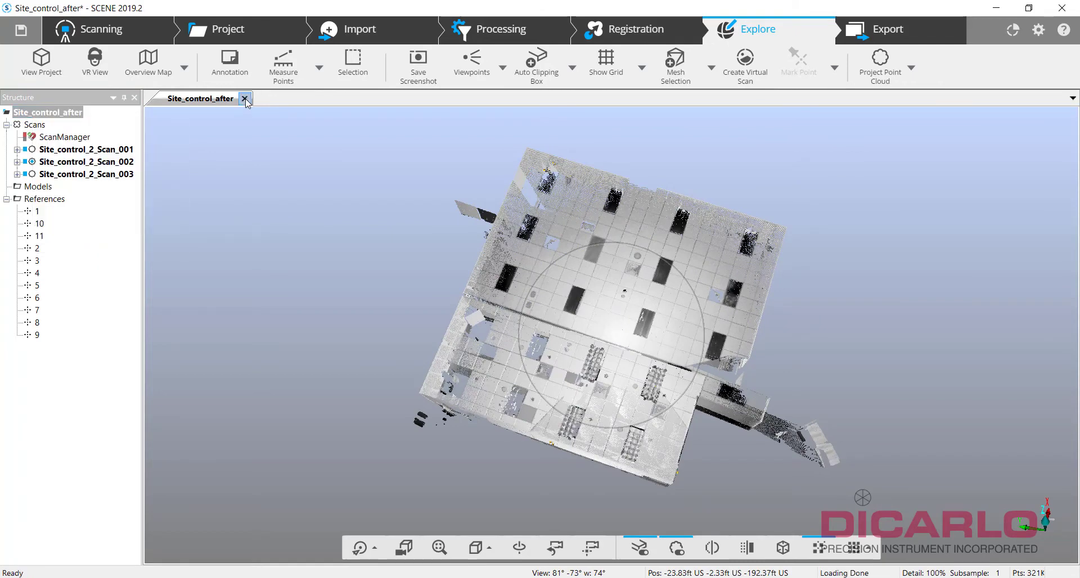
pyautogui.rightClick(55, 116)
pyautogui.moveTo(100, 146)
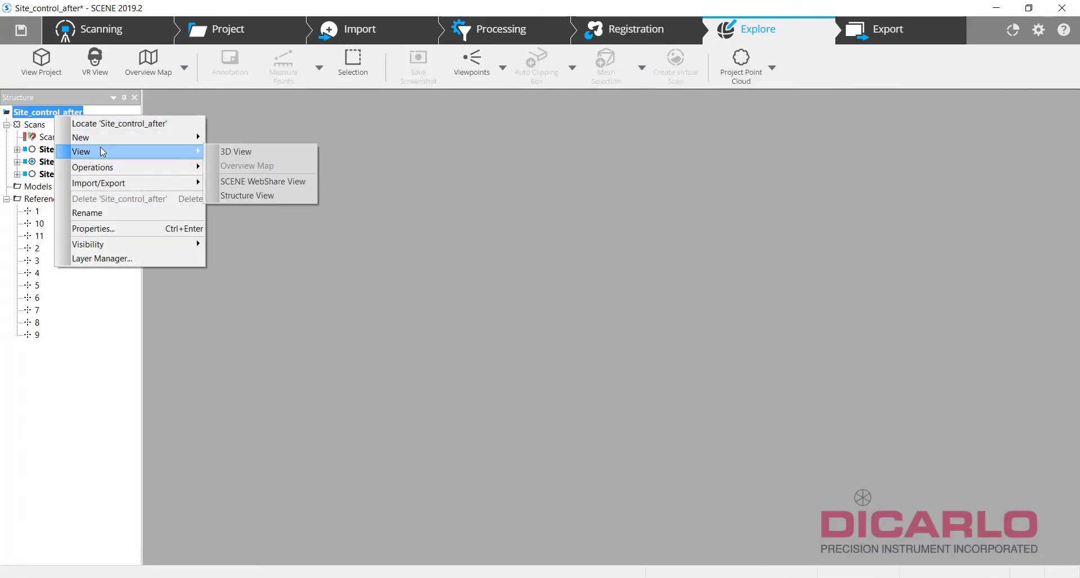
pyautogui.click(262, 147)
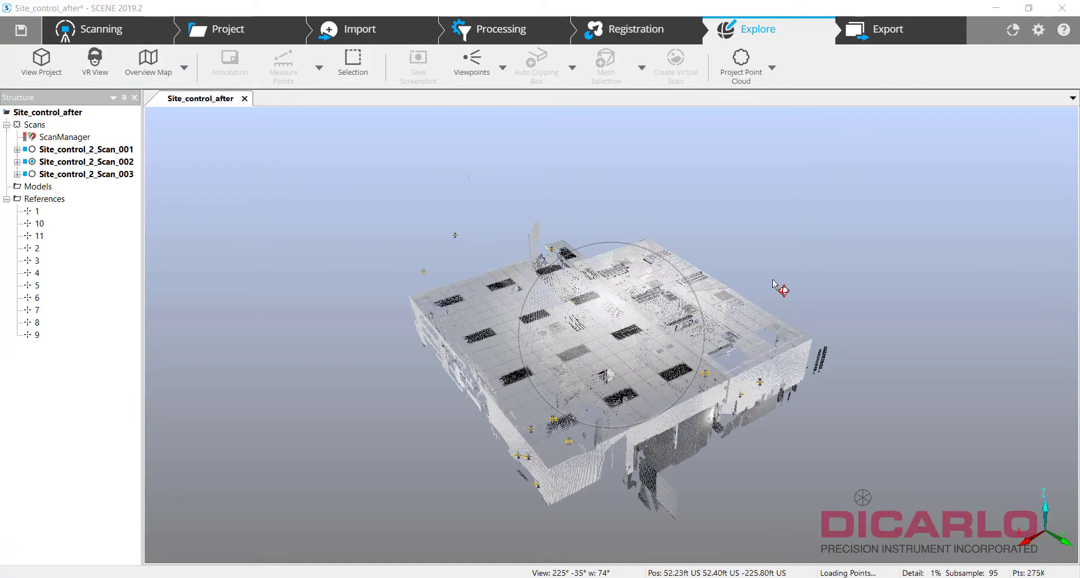
pyautogui.moveTo(907, 308); pyautogui.dragTo(950, 373)
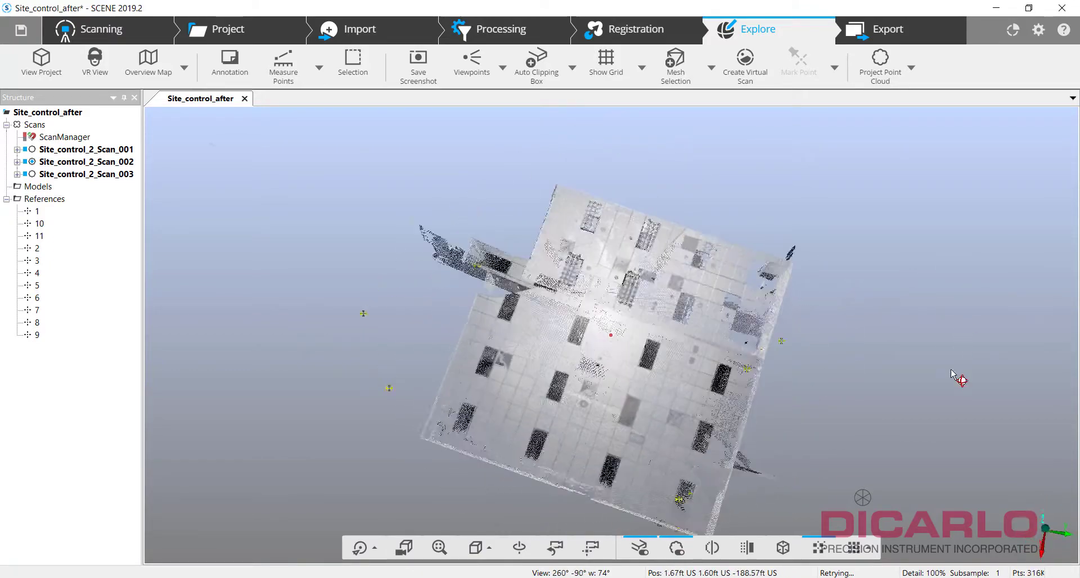
# - Locate reference point 1 in the 3D view and inspect its position relative to the scans
pyautogui.rightClick(35, 214)
pyautogui.click(60, 220)
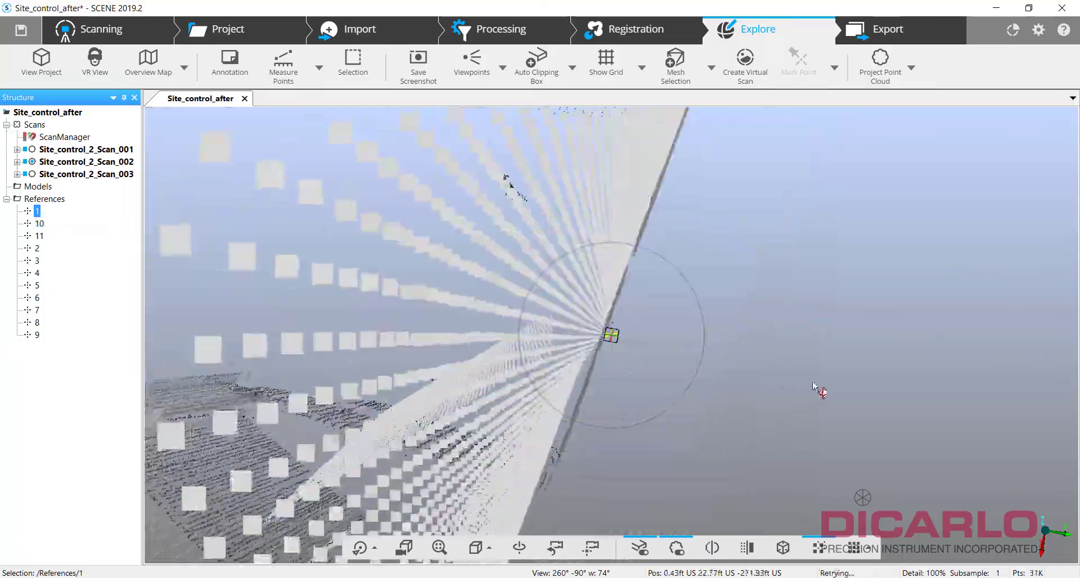
pyautogui.moveTo(813, 384); pyautogui.dragTo(764, 321)
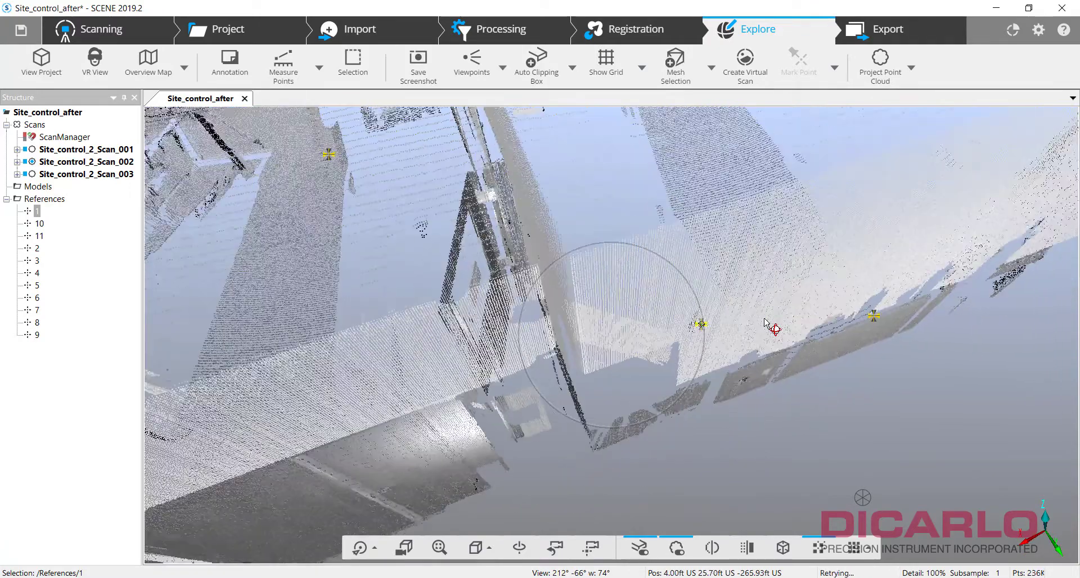
pyautogui.scroll(-5, 764, 322)
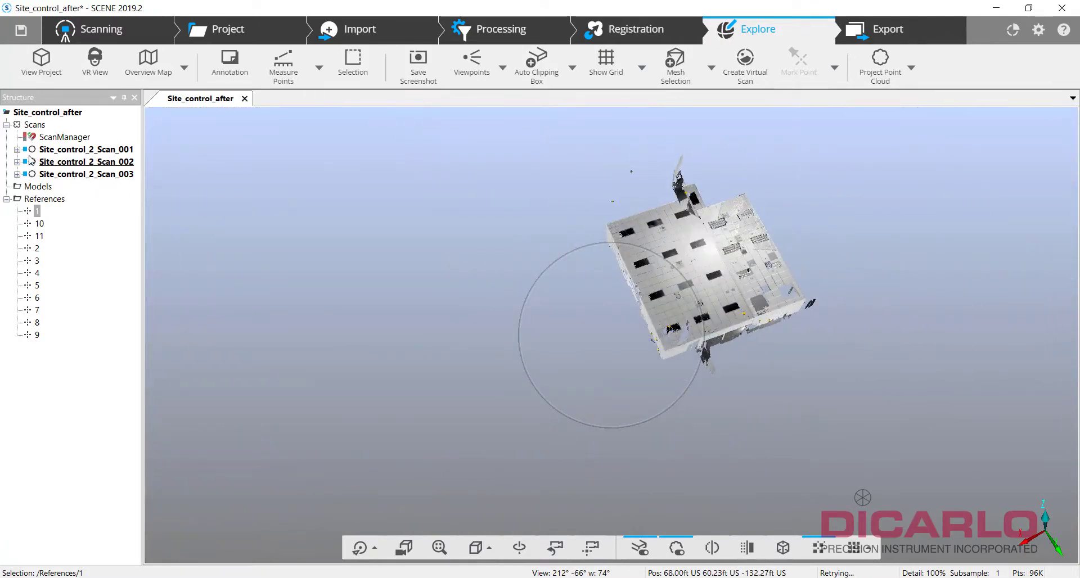
# - Expand the three scans in the structure to examine the names of their checkerboards and marked point
pyautogui.click(17, 149)
pyautogui.click(27, 174)
pyautogui.click(38, 187)
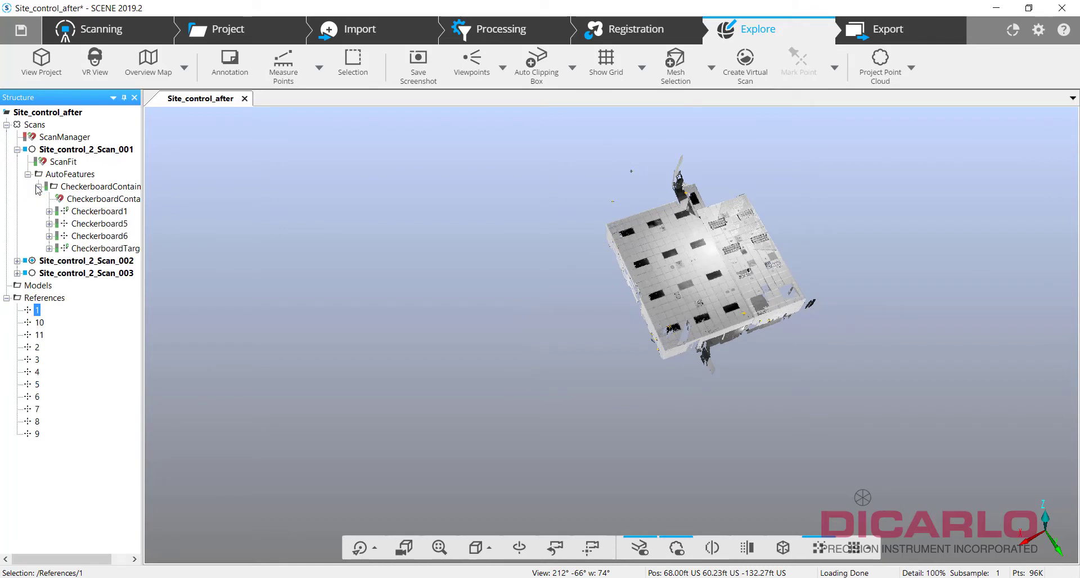
pyautogui.click(17, 261)
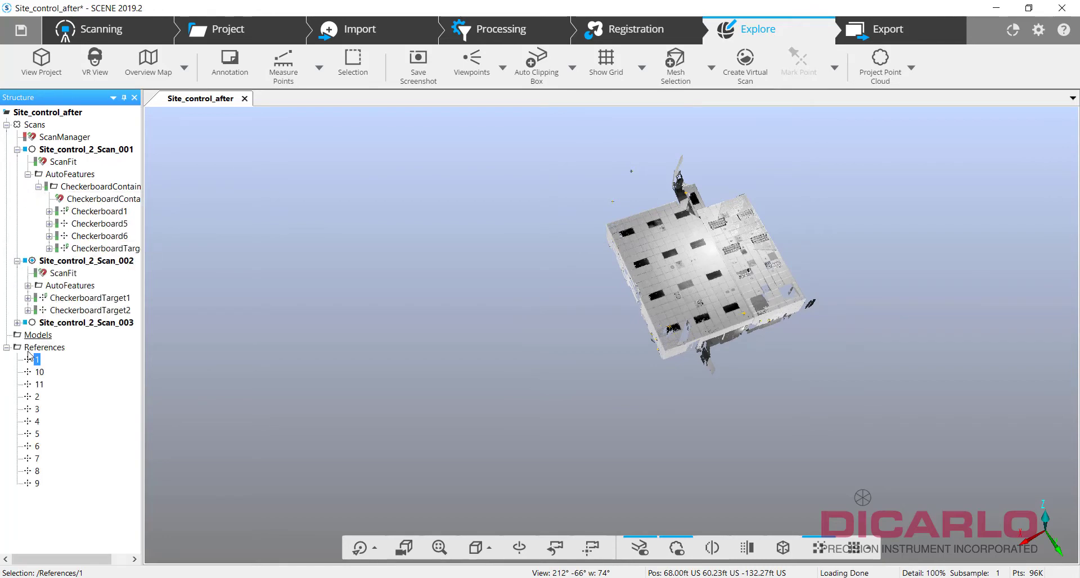
pyautogui.click(17, 323)
pyautogui.click(27, 347)
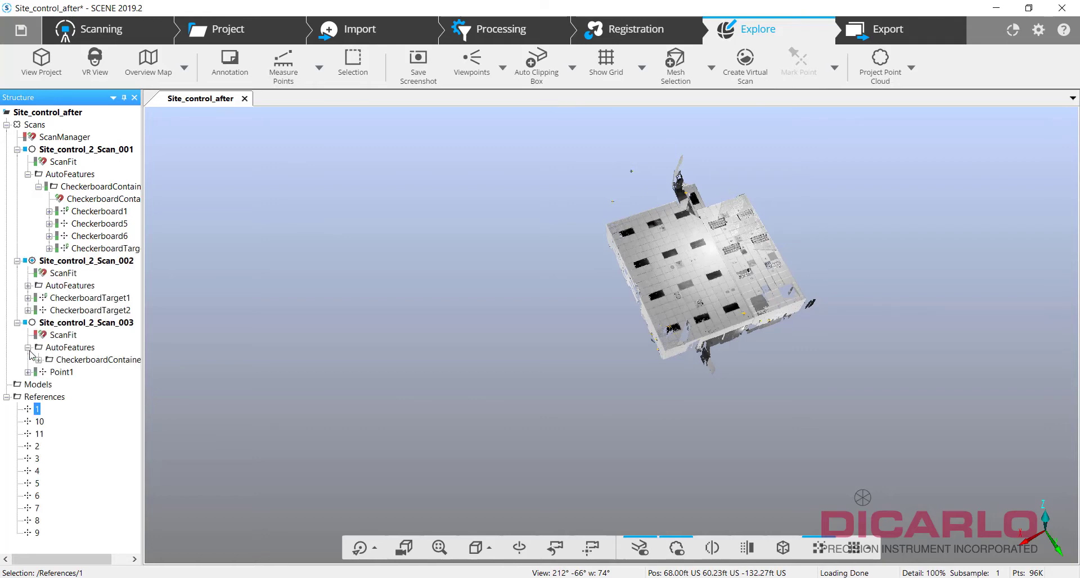
pyautogui.click(38, 360)
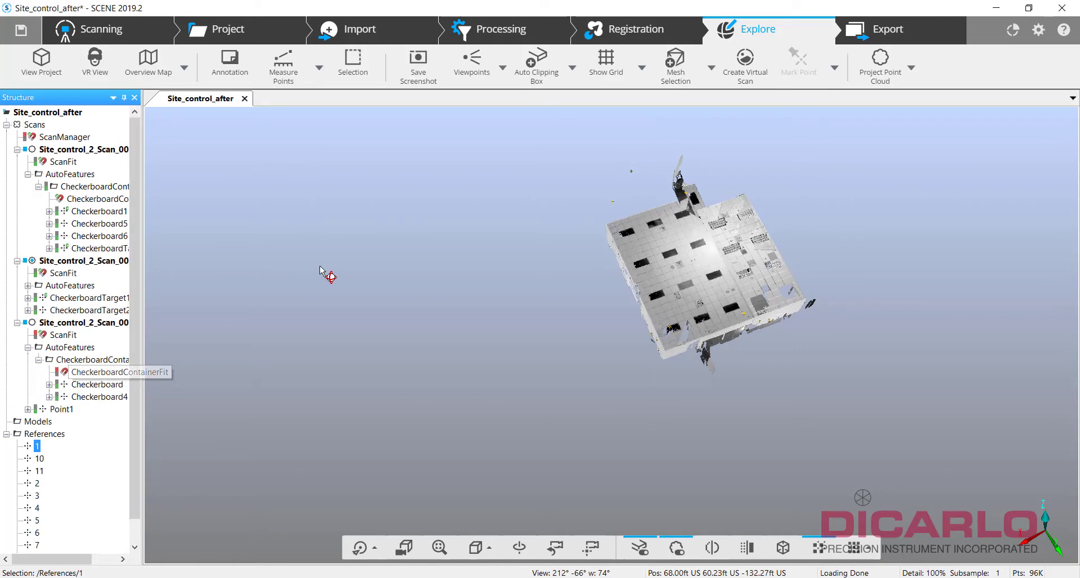
# - Rerun automatic registration on the Scans cluster with the Target Based method, using inclinometer, compass and checkerboard normals
pyautogui.click(640, 33)
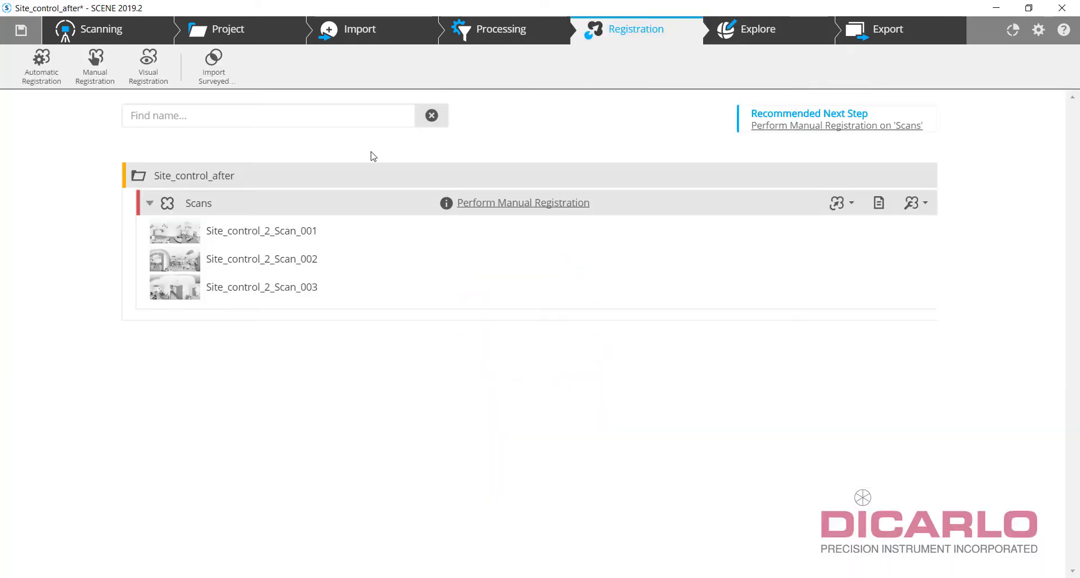
pyautogui.click(850, 205)
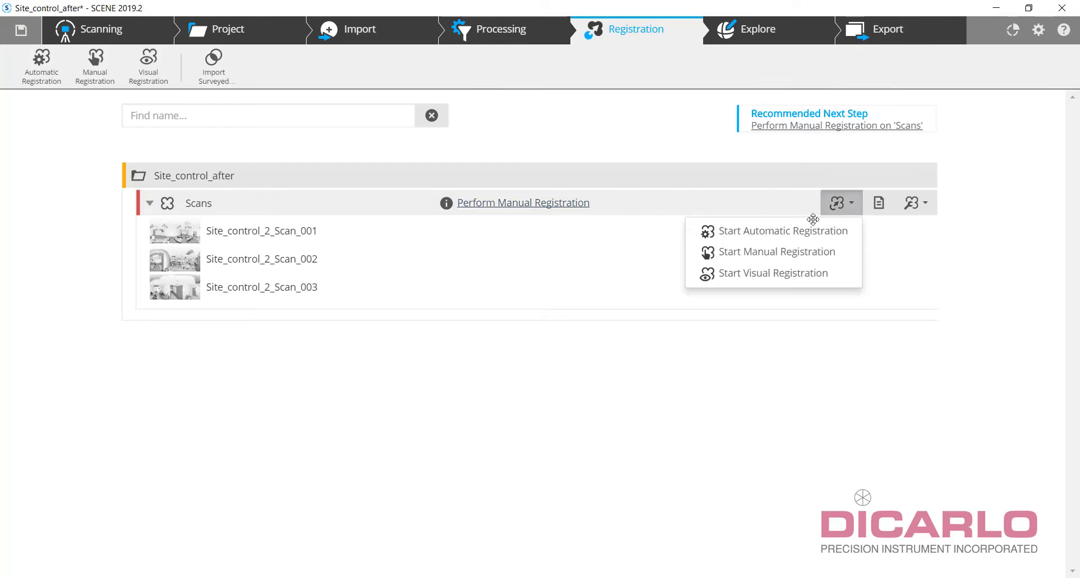
pyautogui.click(754, 233)
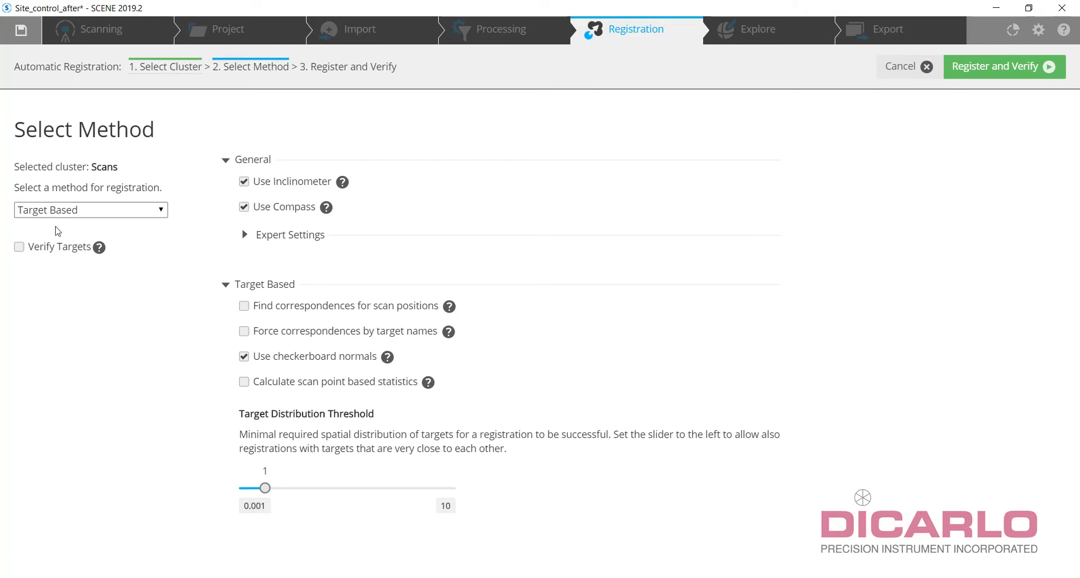
pyautogui.click(995, 66)
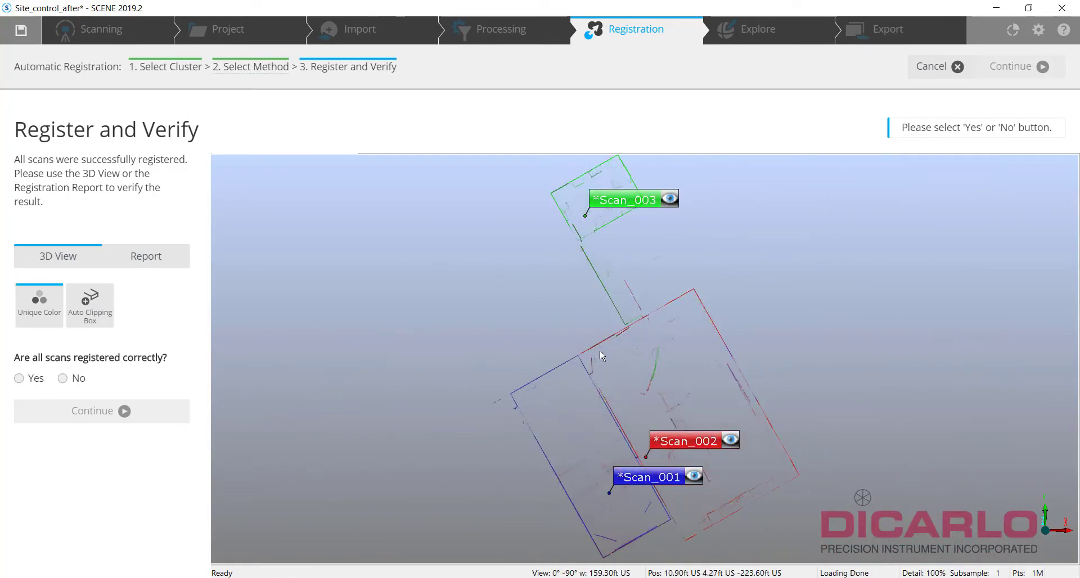
# - Review the registration in the 3D view and report, and accept all scans as correctly registered
pyautogui.moveTo(628, 481)
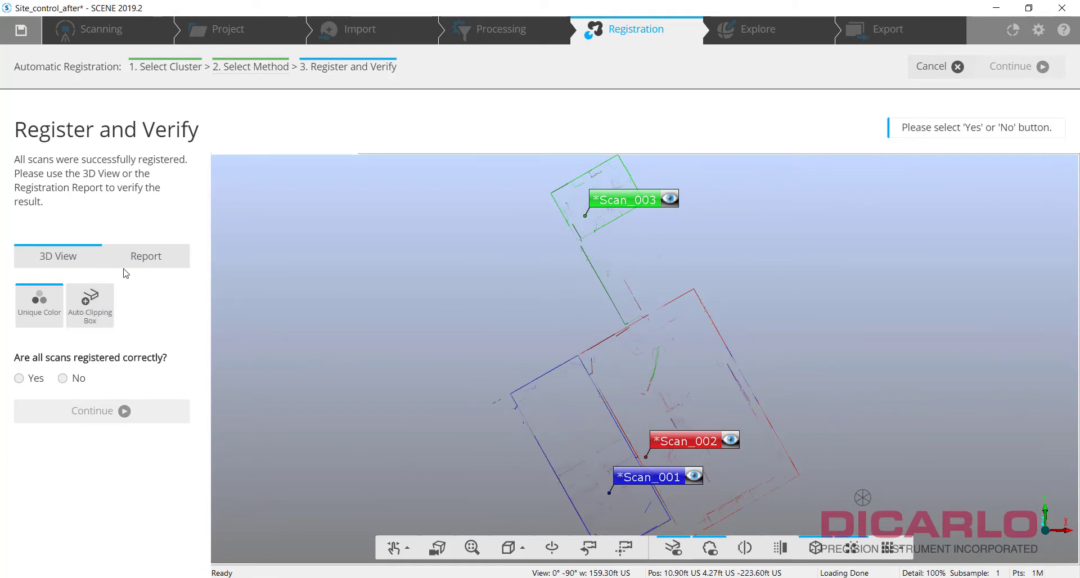
pyautogui.click(140, 258)
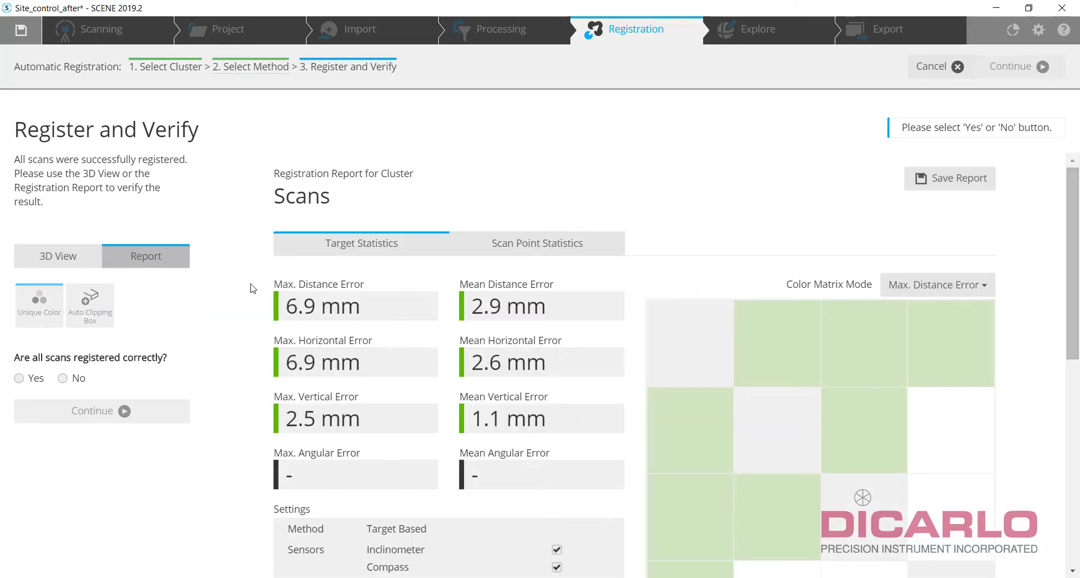
pyautogui.click(45, 255)
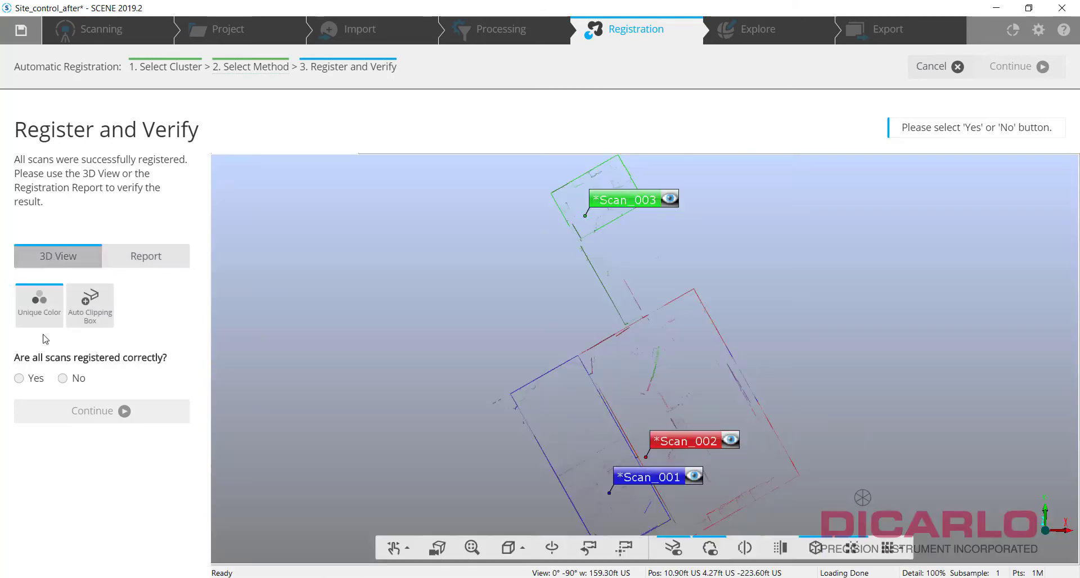
pyautogui.click(19, 378)
pyautogui.click(102, 410)
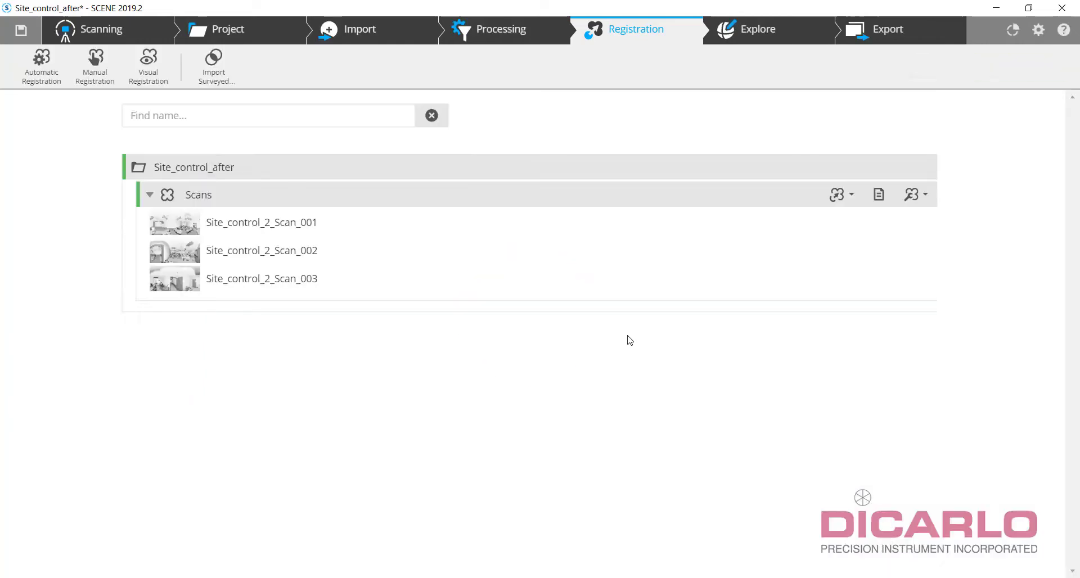
# - Check the target and reference names in the project structure, and show the registered project in 3D from the top
pyautogui.click(769, 30)
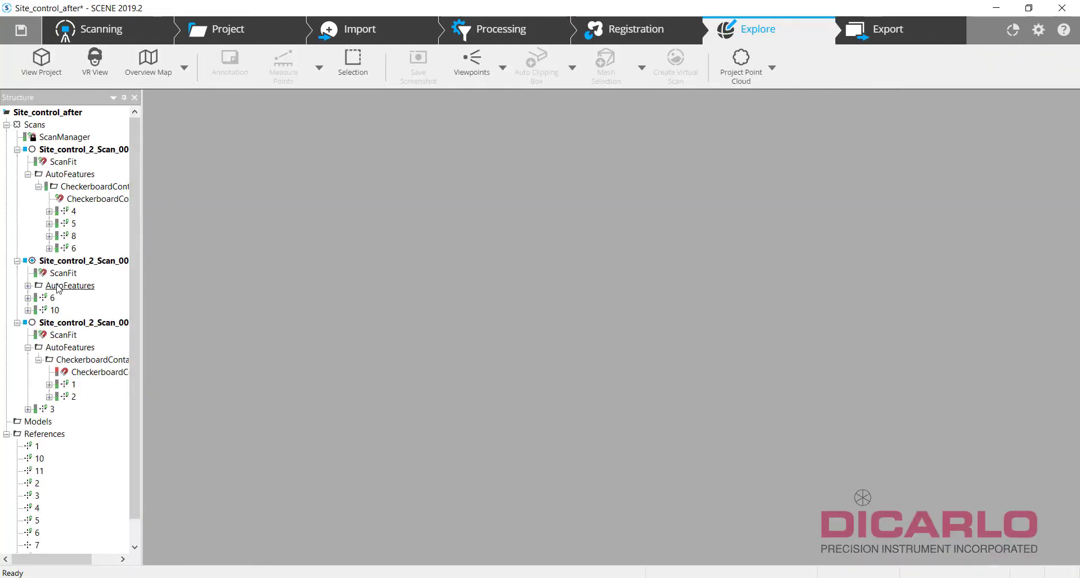
pyautogui.scroll(-1, 127, 355)
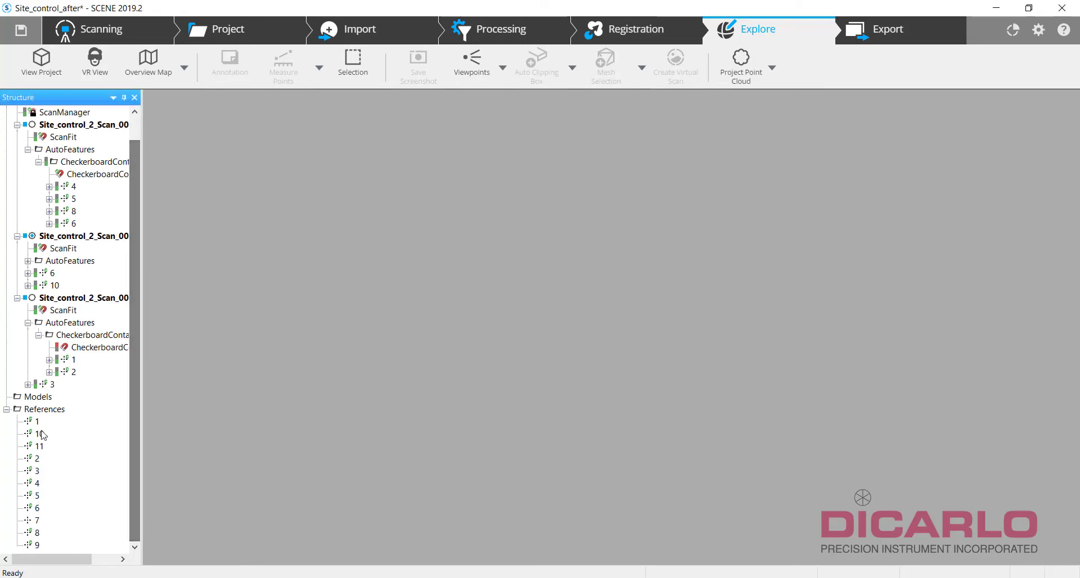
pyautogui.click(55, 56)
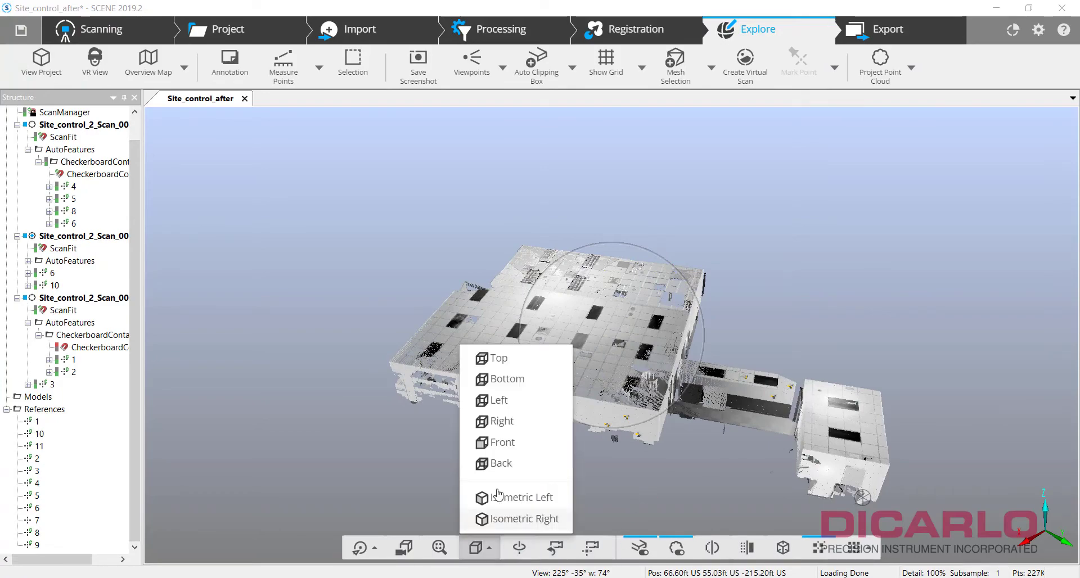
pyautogui.click(487, 548)
pyautogui.click(487, 360)
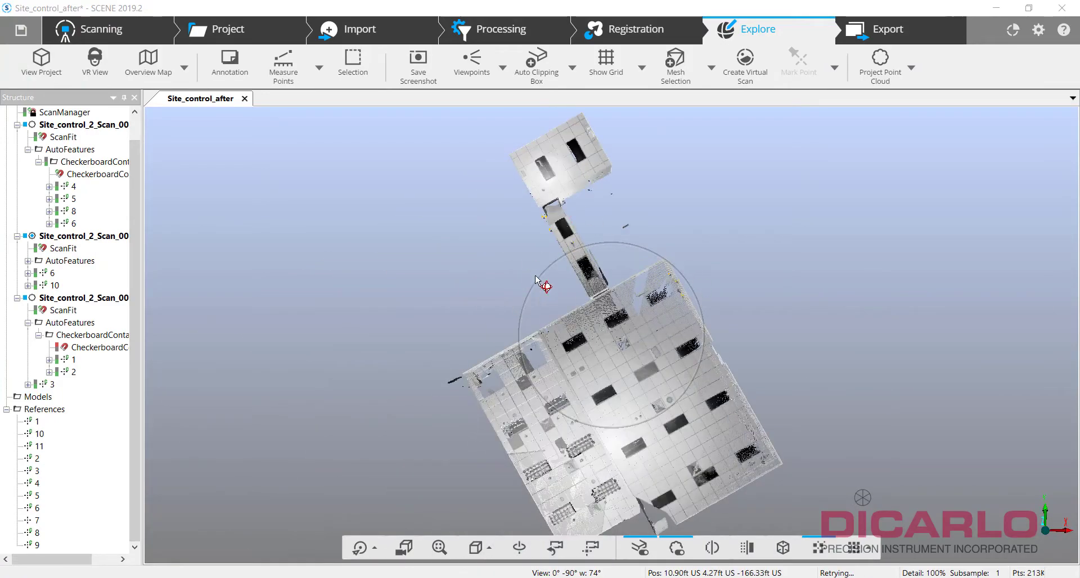
# - Locate reference point 1 on its checkerboard, and inspect the registered scans around it and as a whole
pyautogui.rightClick(38, 428)
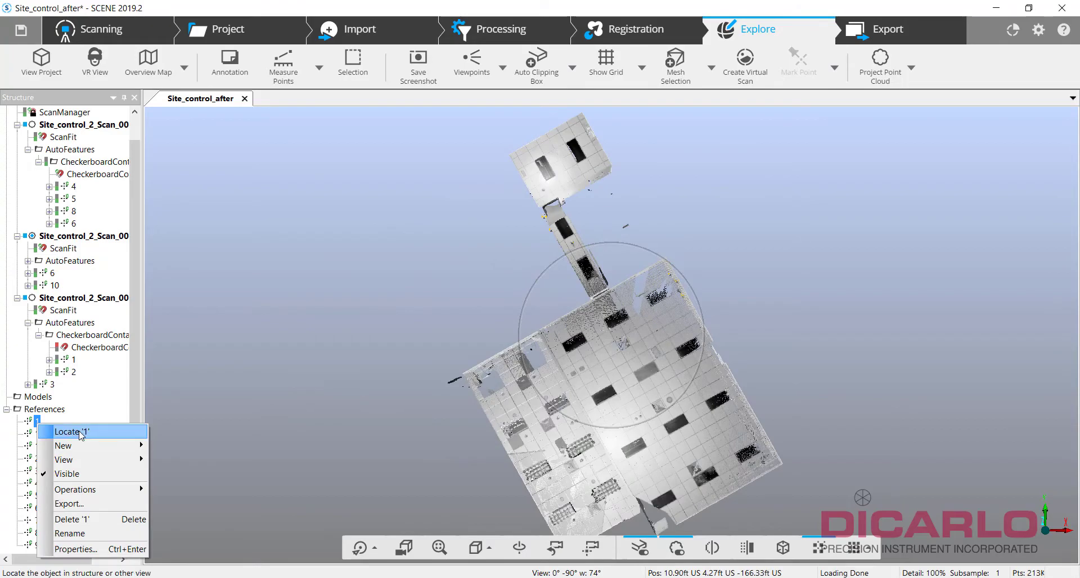
pyautogui.click(68, 428)
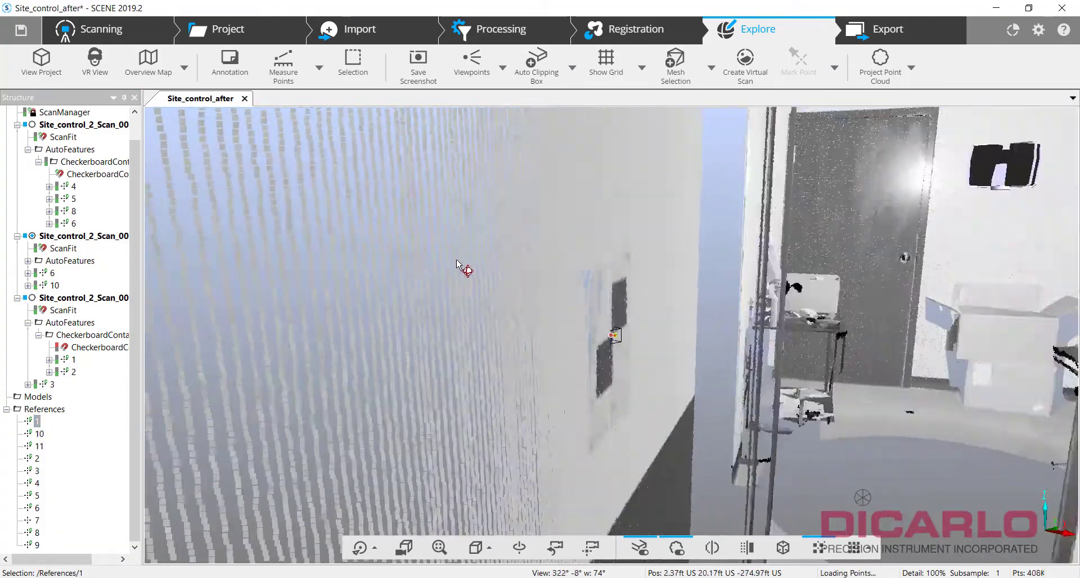
pyautogui.moveTo(457, 265); pyautogui.dragTo(609, 375)
pyautogui.scroll(-10, 609, 376)
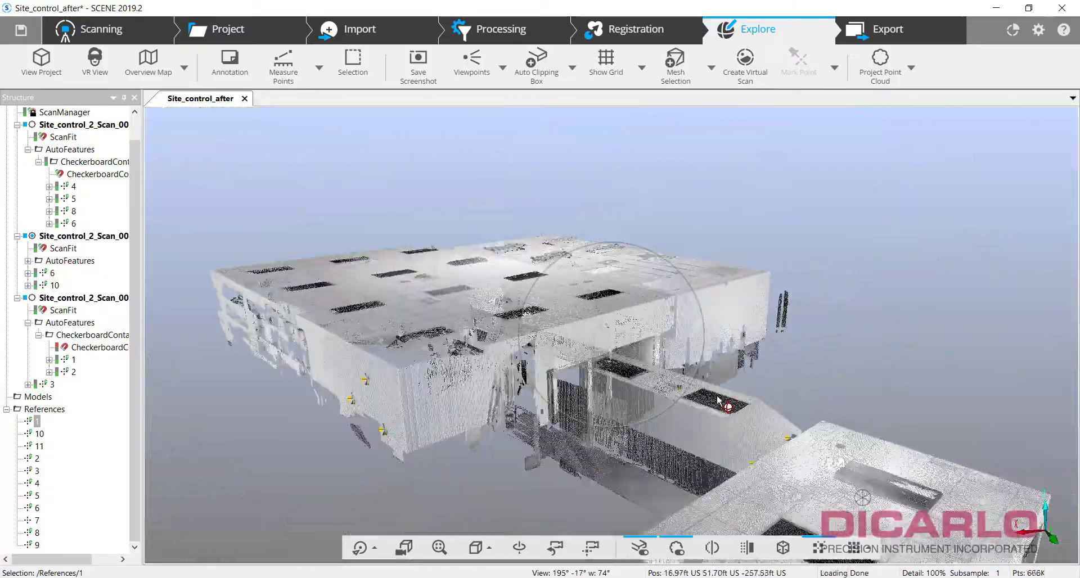
pyautogui.moveTo(718, 399); pyautogui.dragTo(974, 508)
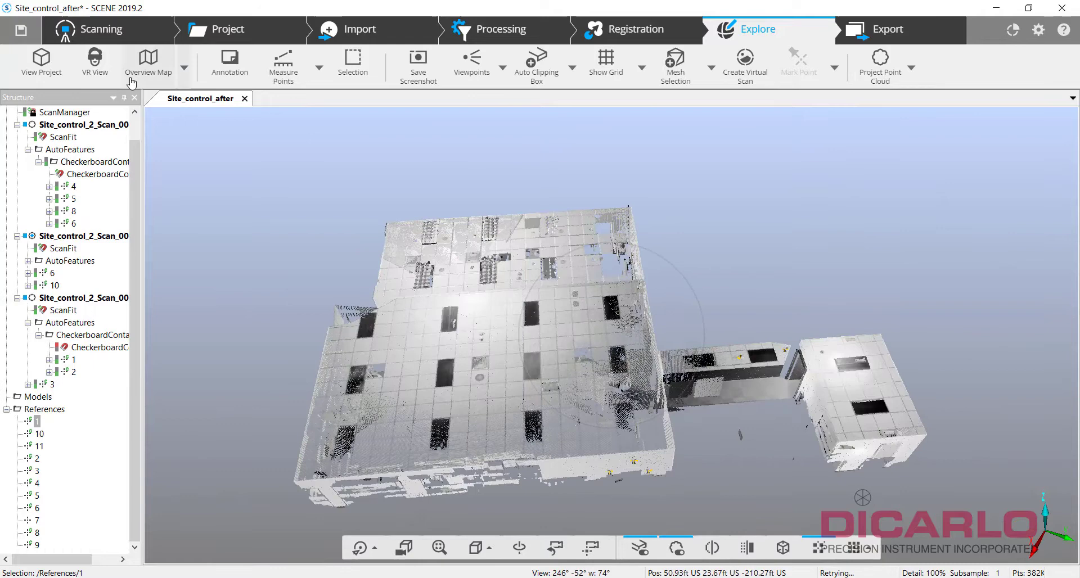
# - Collapse the scans in the structure and rename the Scans cluster as Site_control_after
pyautogui.click(17, 124)
pyautogui.click(17, 161)
pyautogui.click(17, 174)
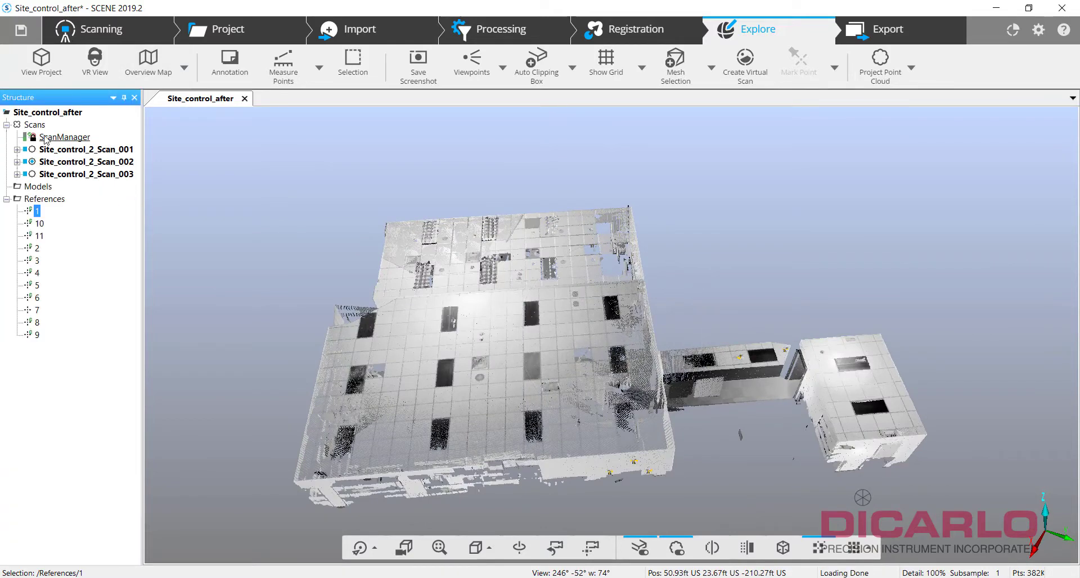
pyautogui.click(33, 124)
pyautogui.rightClick(32, 124)
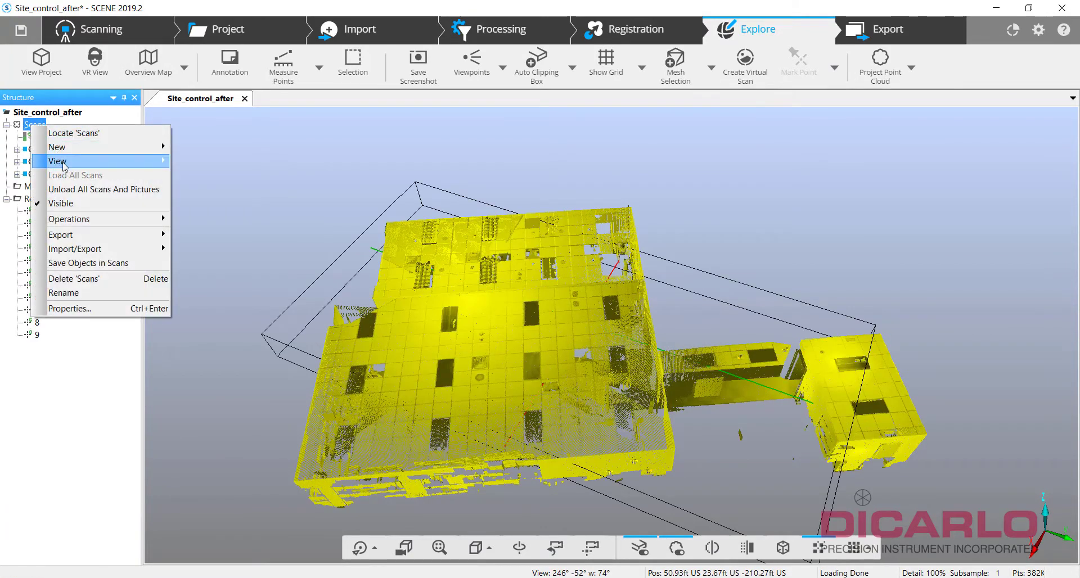
pyautogui.click(63, 293)
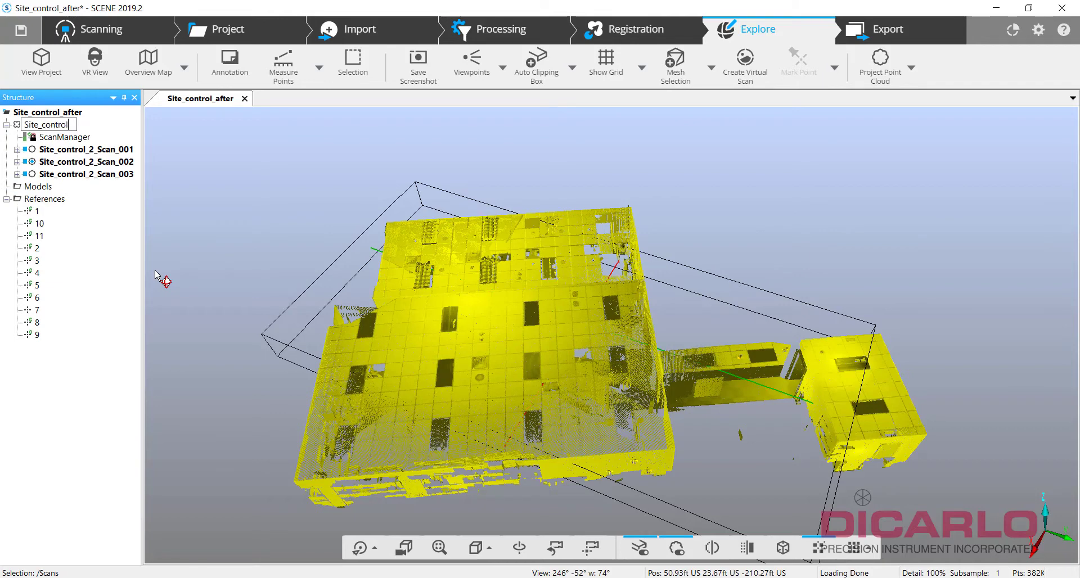
pyautogui.press('Return')
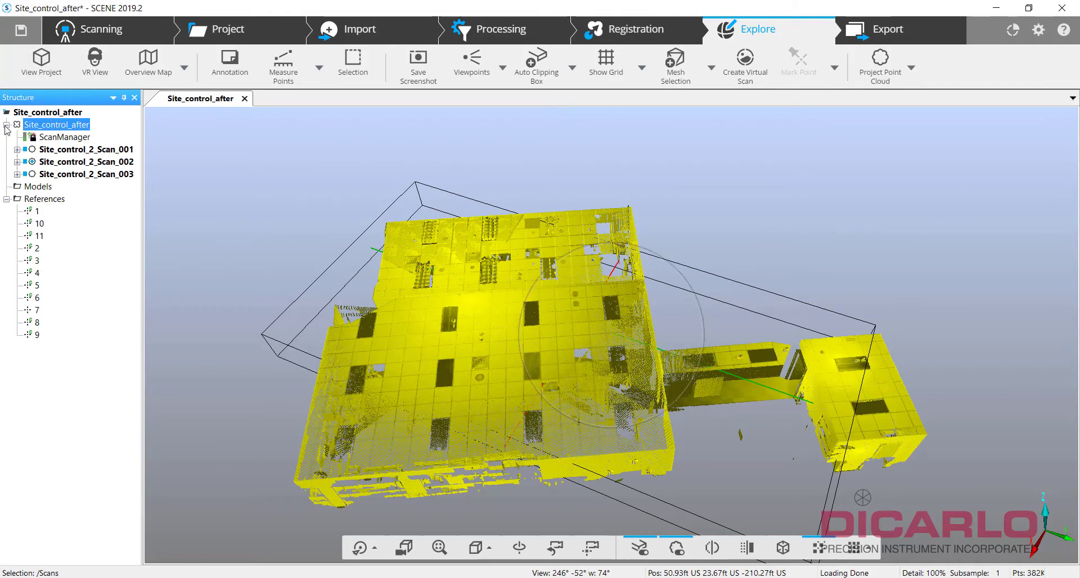
# - Close the 3D view and save the project with the comment "registered to control"
pyautogui.click(244, 98)
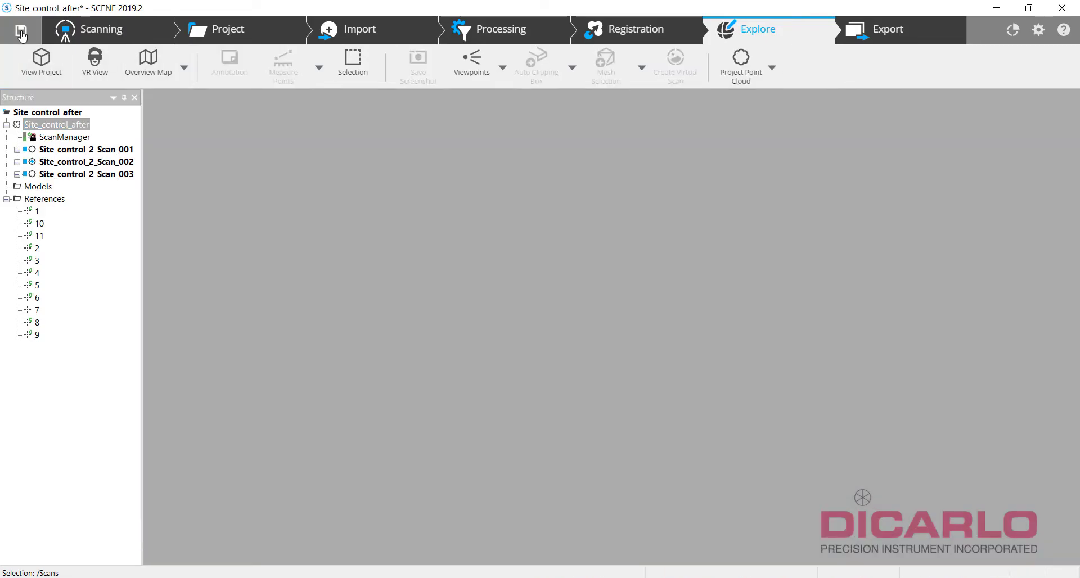
pyautogui.click(20, 33)
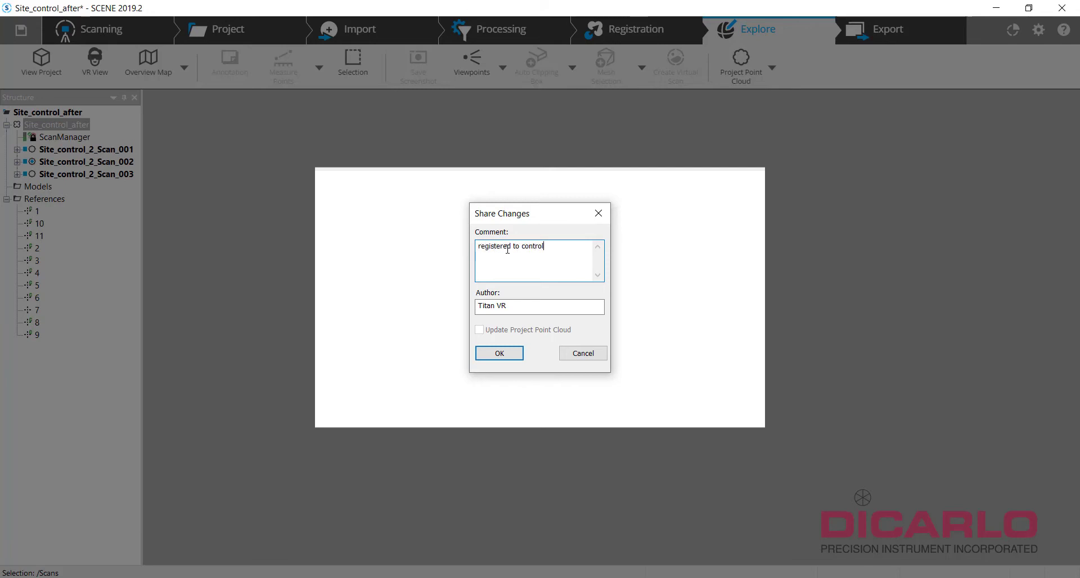
pyautogui.press('Return')
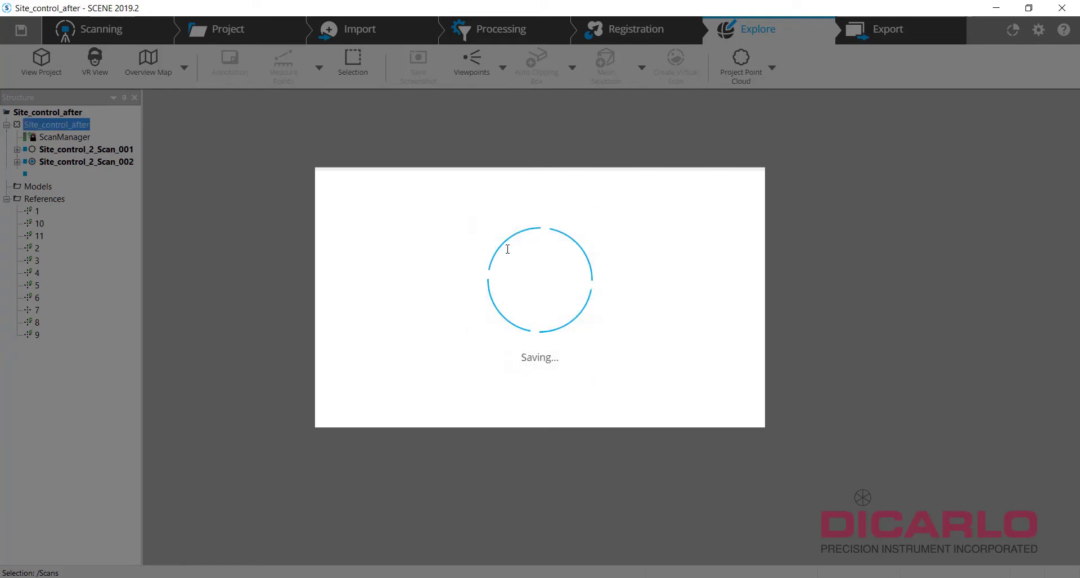
pyautogui.click(601, 331)
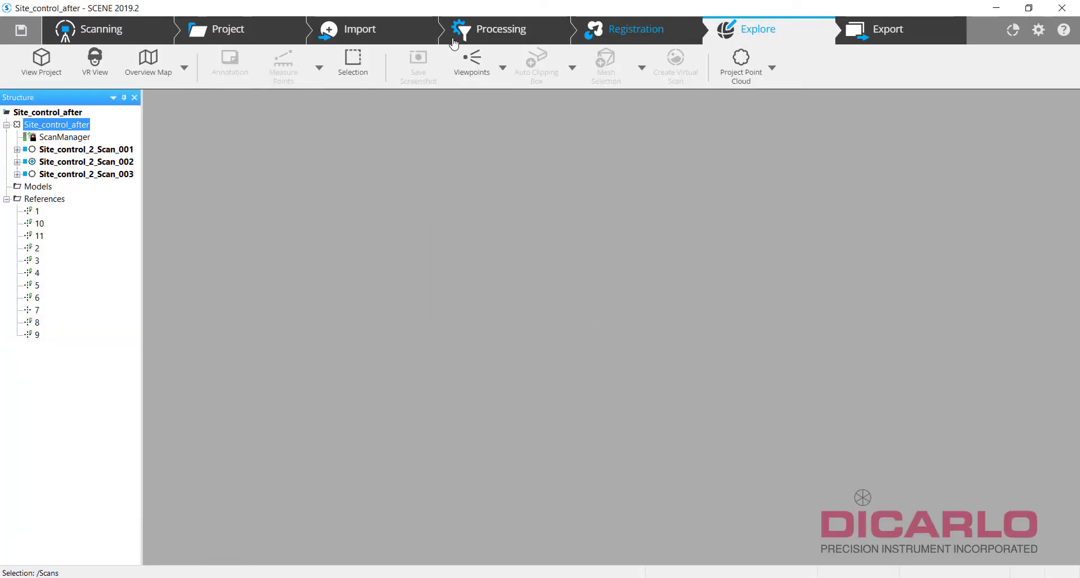
# - Return to the projects overview and open the Site_control_no_survey project
pyautogui.click(230, 34)
pyautogui.click(42, 61)
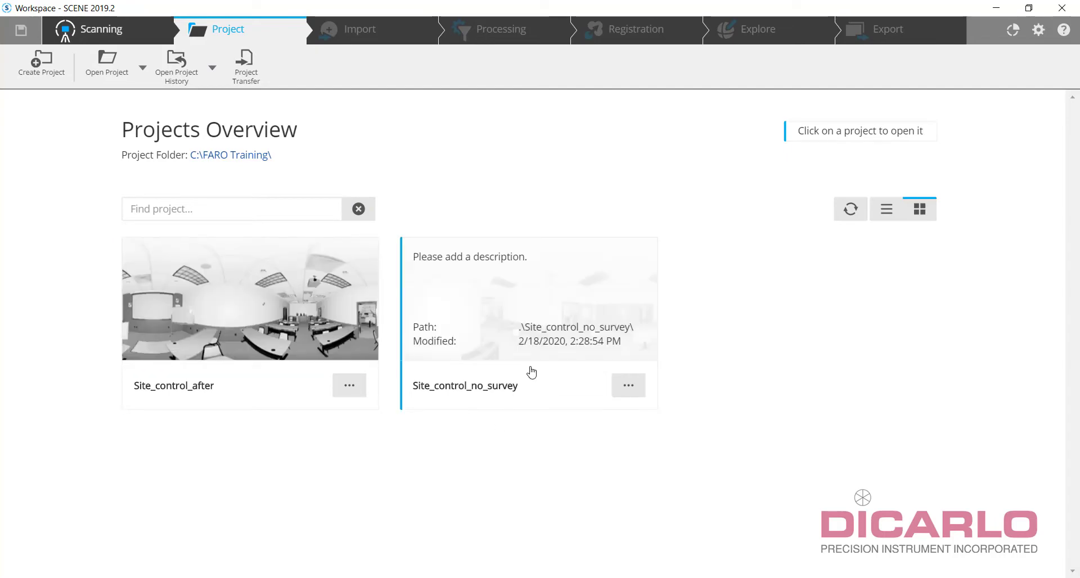
pyautogui.click(543, 319)
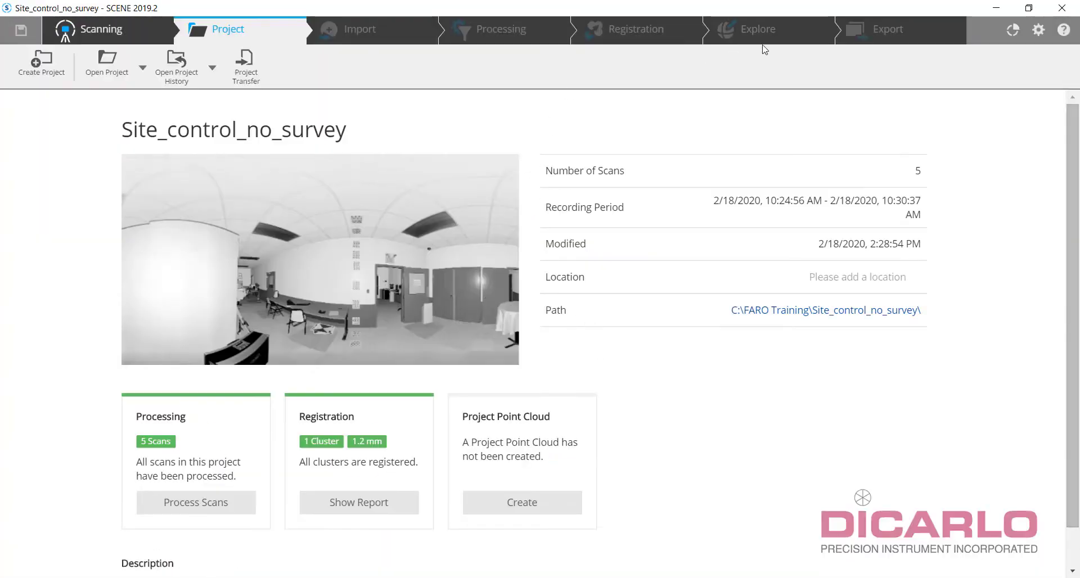
# - Show the Site_control_no_survey project's scans in 3D from the top
pyautogui.click(762, 32)
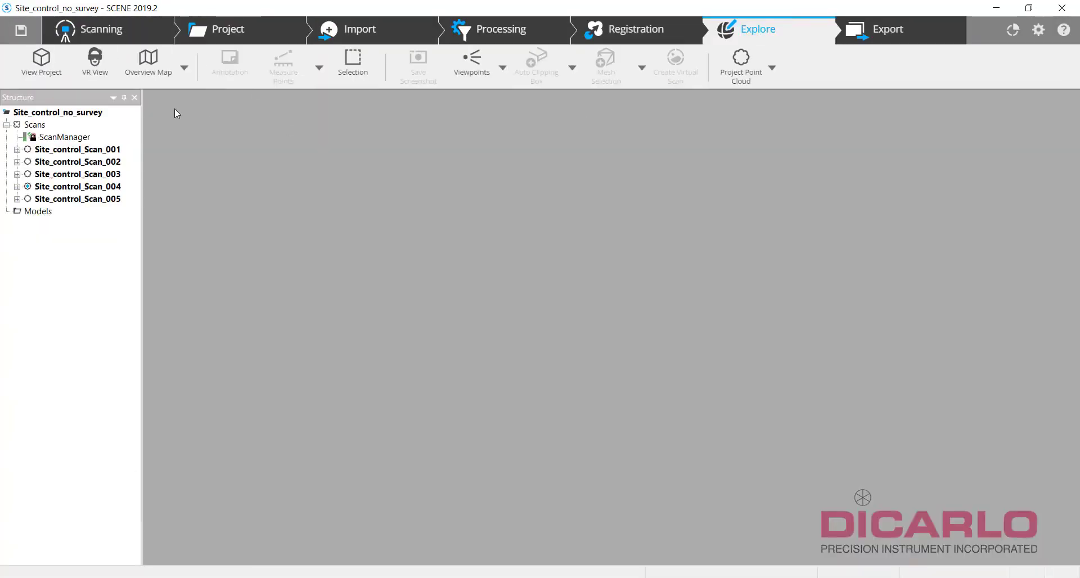
pyautogui.click(45, 66)
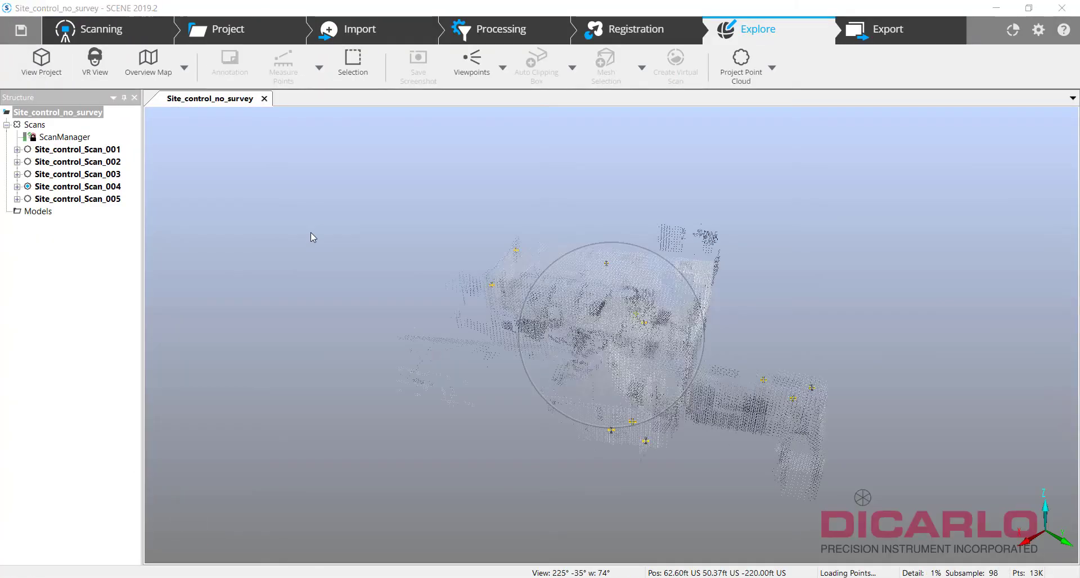
pyautogui.moveTo(865, 311); pyautogui.dragTo(495, 504)
pyautogui.click(476, 548)
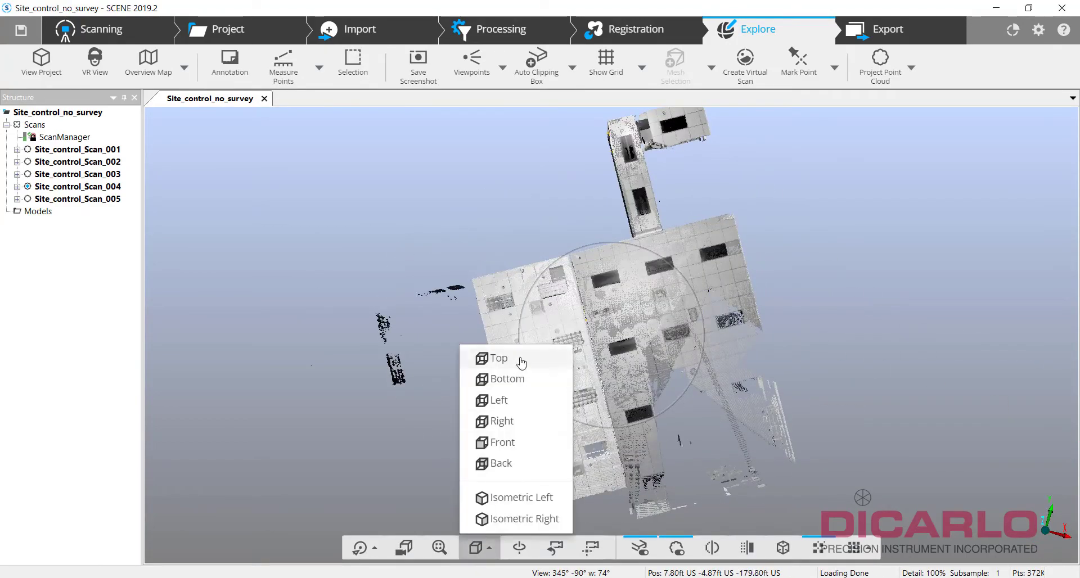
pyautogui.click(515, 360)
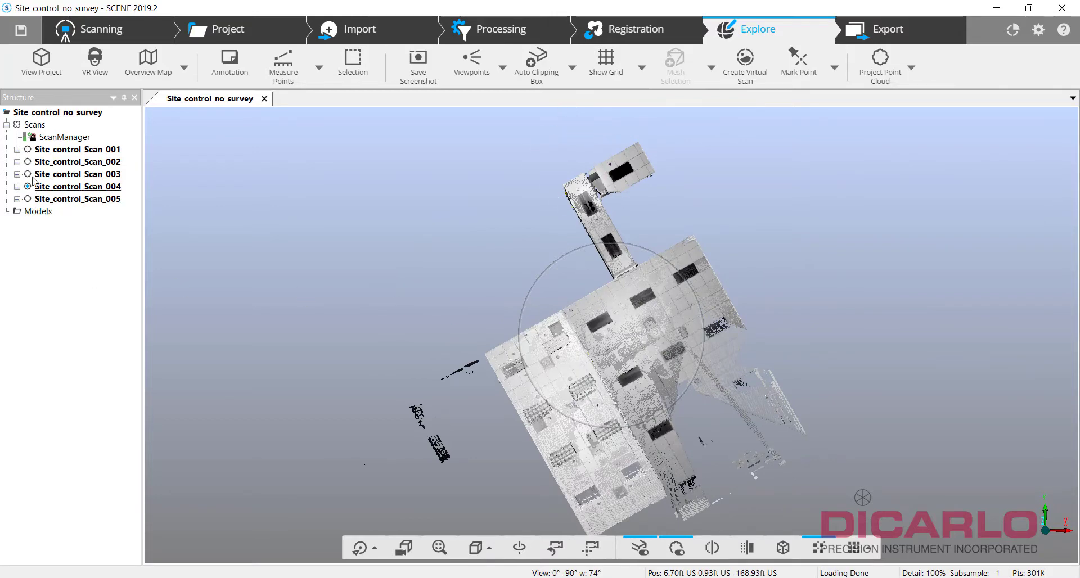
# - Rename the Scans cluster as Site_control_no_survey and collapse it in the structure
pyautogui.rightClick(27, 128)
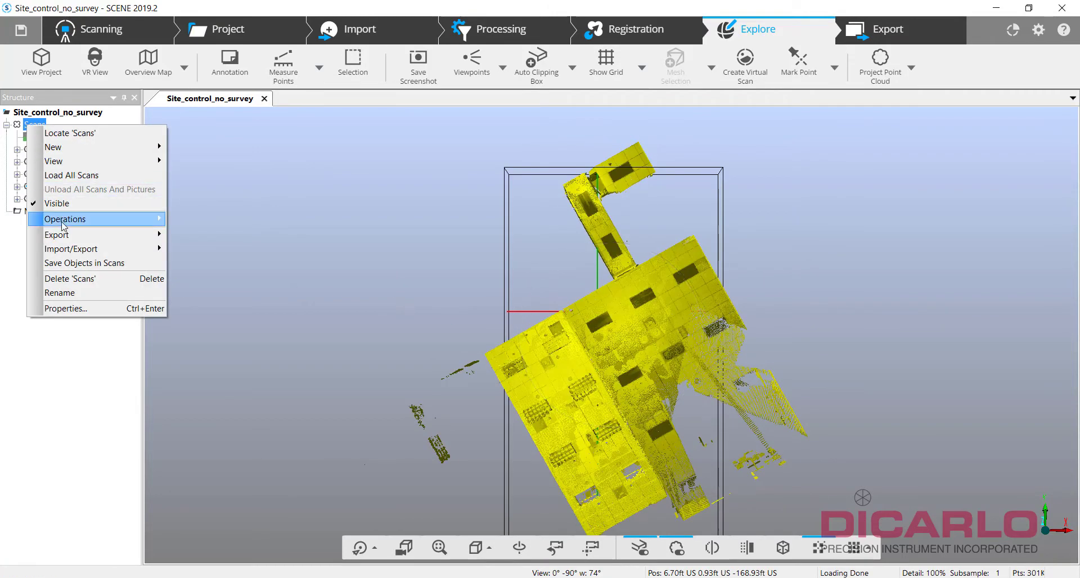
pyautogui.click(81, 293)
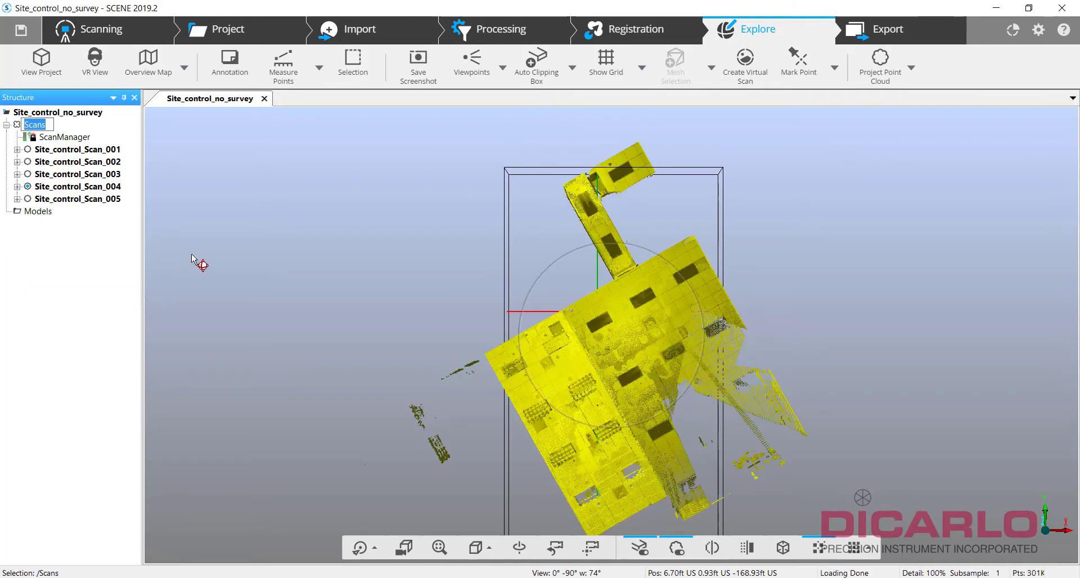
pyautogui.write('Site_con')
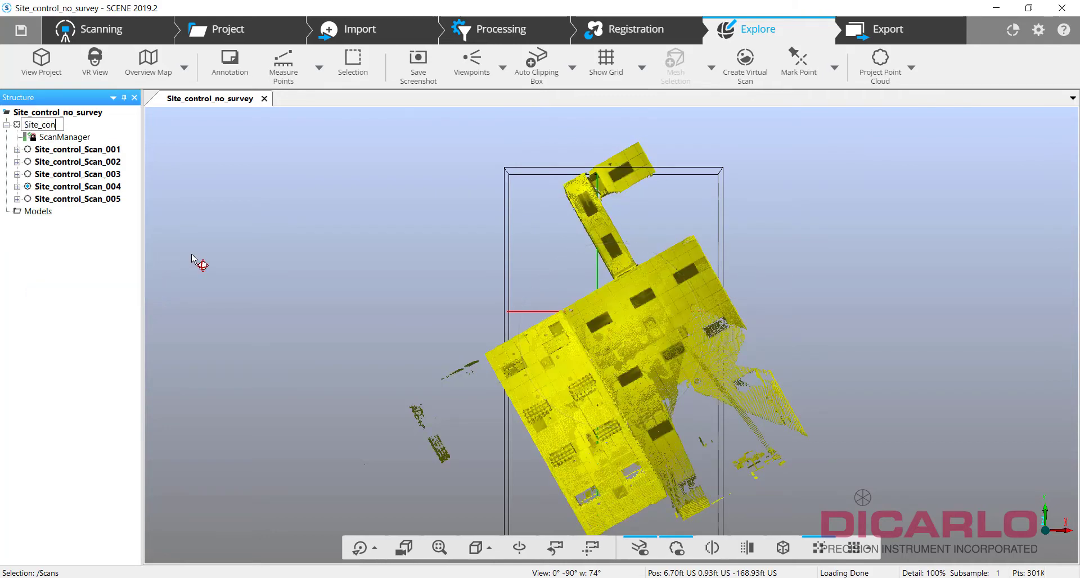
pyautogui.write('trol_no_survey')
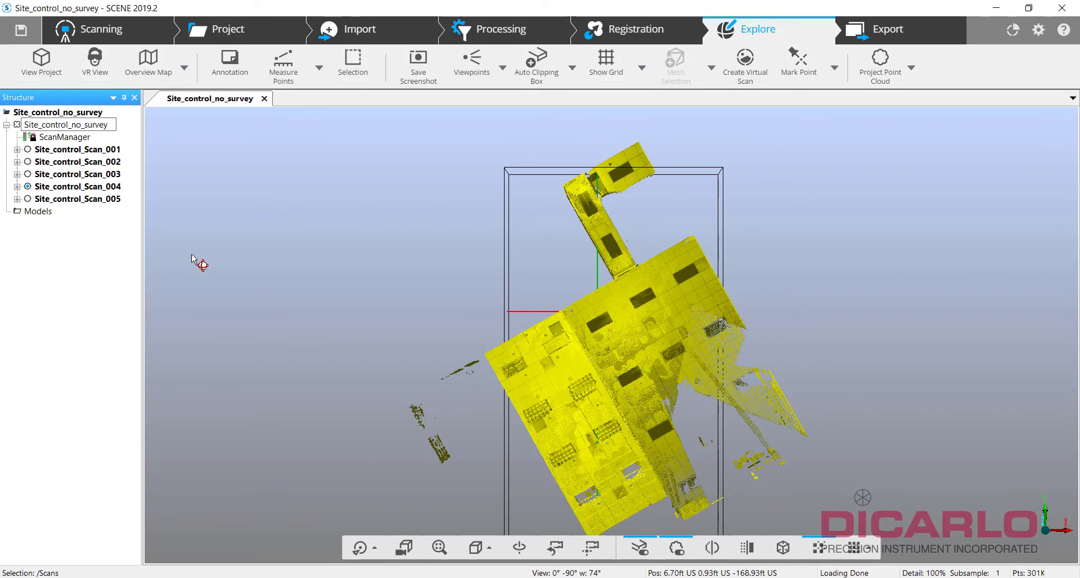
pyautogui.press('Return')
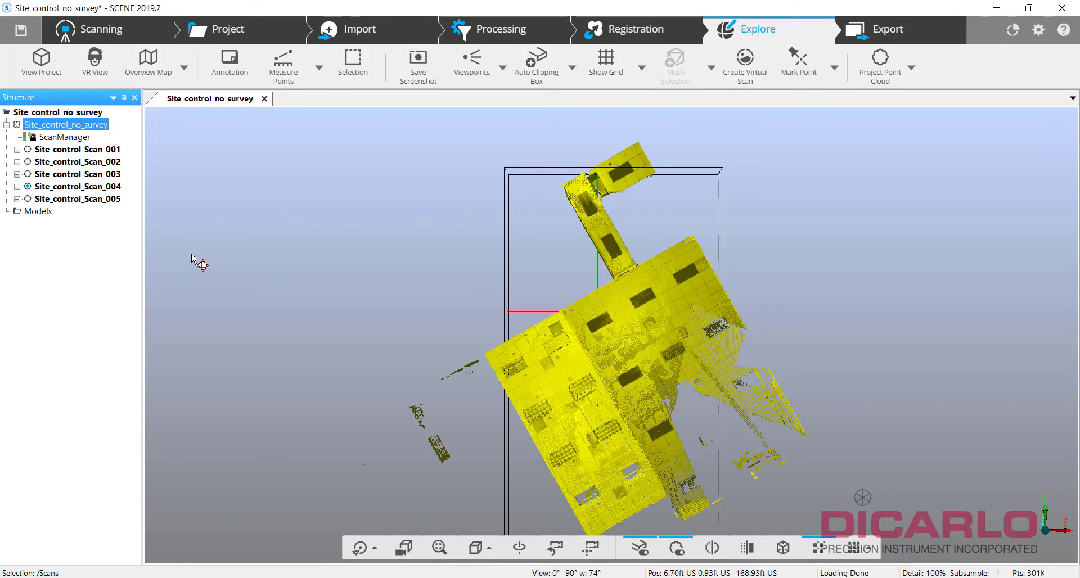
pyautogui.click(7, 126)
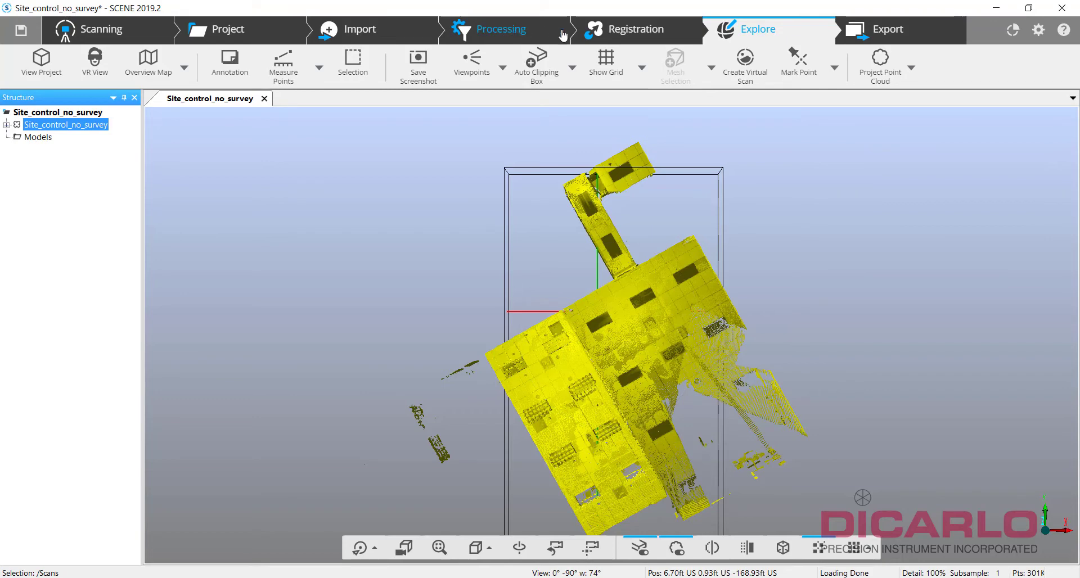
# - Import the Site_control_after project from the FARO Training folder into the open project
pyautogui.click(371, 35)
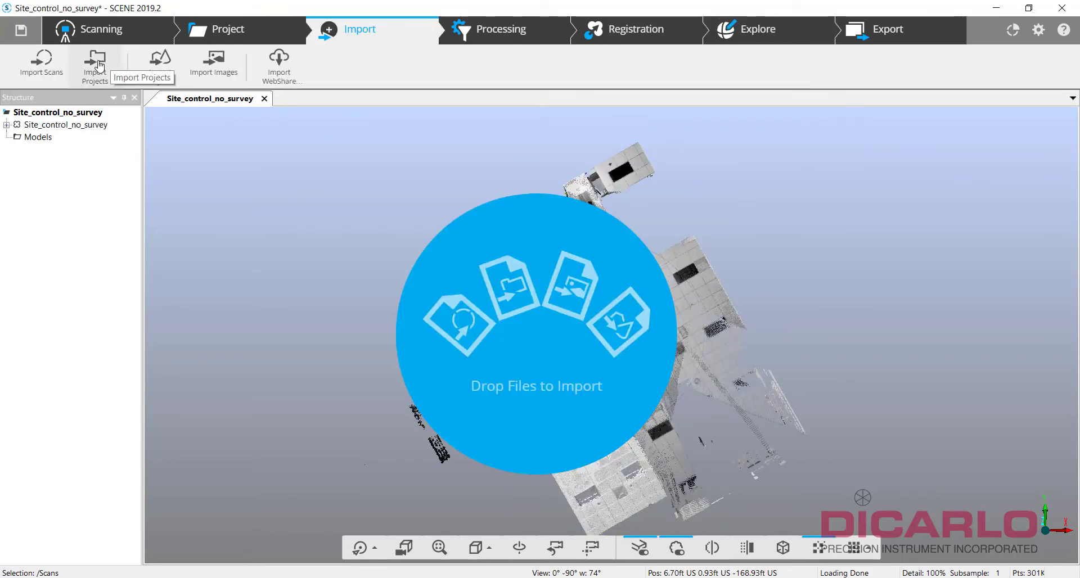
pyautogui.click(99, 65)
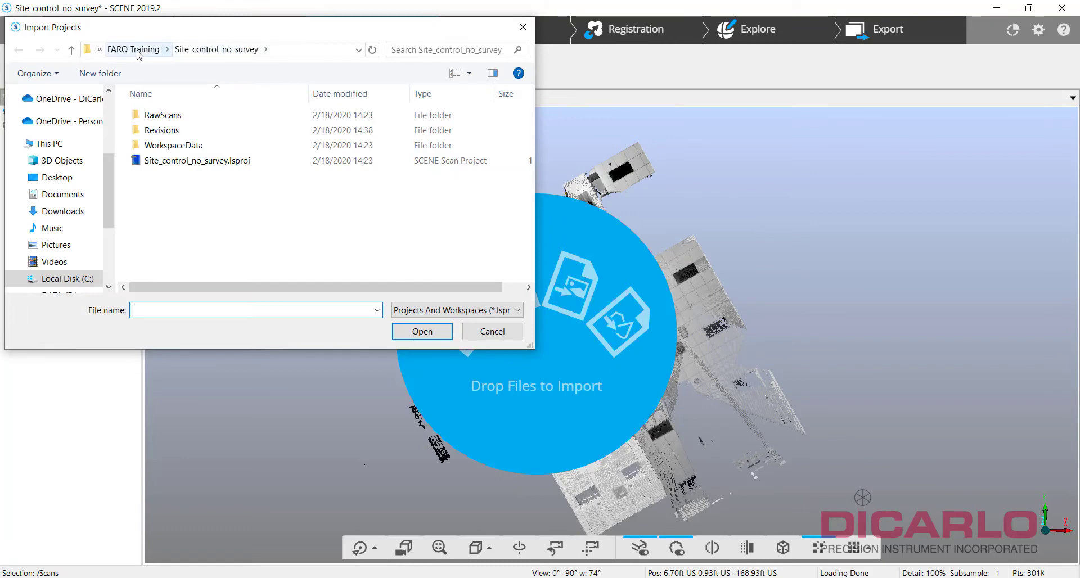
pyautogui.click(138, 52)
pyautogui.click(202, 116)
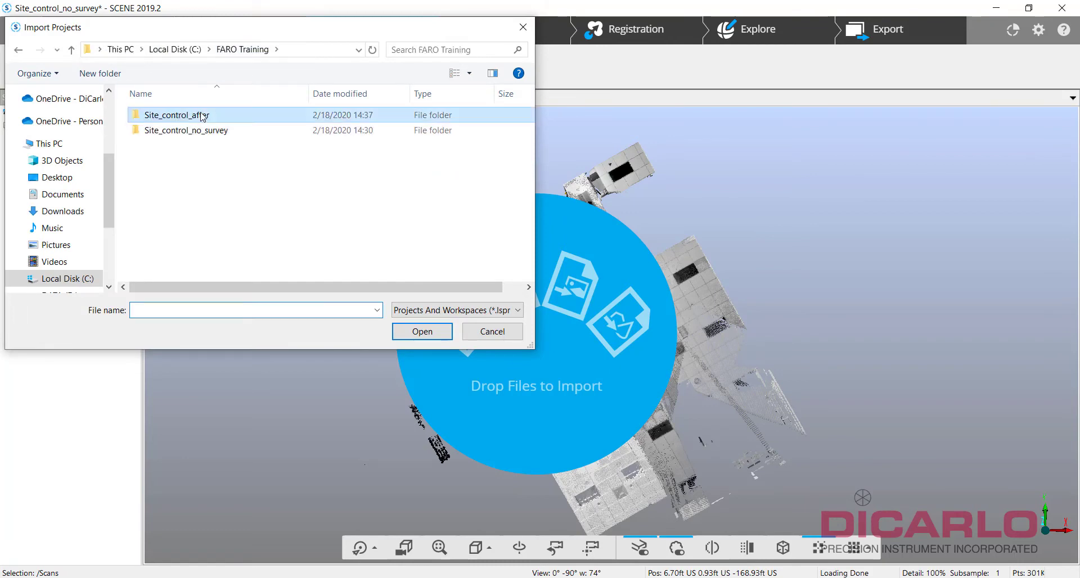
pyautogui.doubleClick(203, 116)
pyautogui.click(184, 191)
pyautogui.click(422, 331)
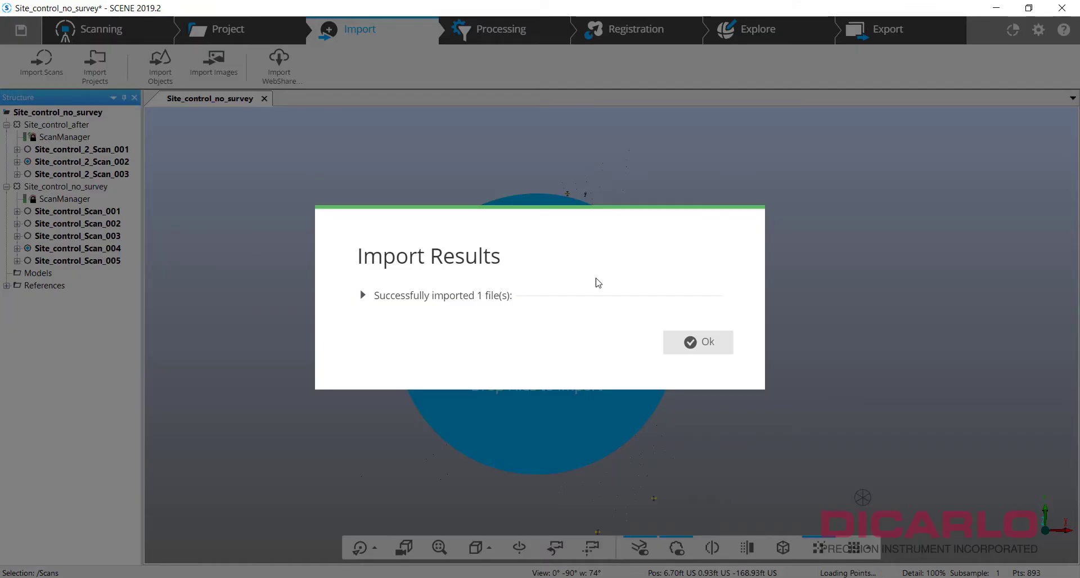
pyautogui.click(695, 342)
# - Collapse the Site_control_after and Site_control_no_survey clusters in the structure and close the 3D view
pyautogui.click(6, 125)
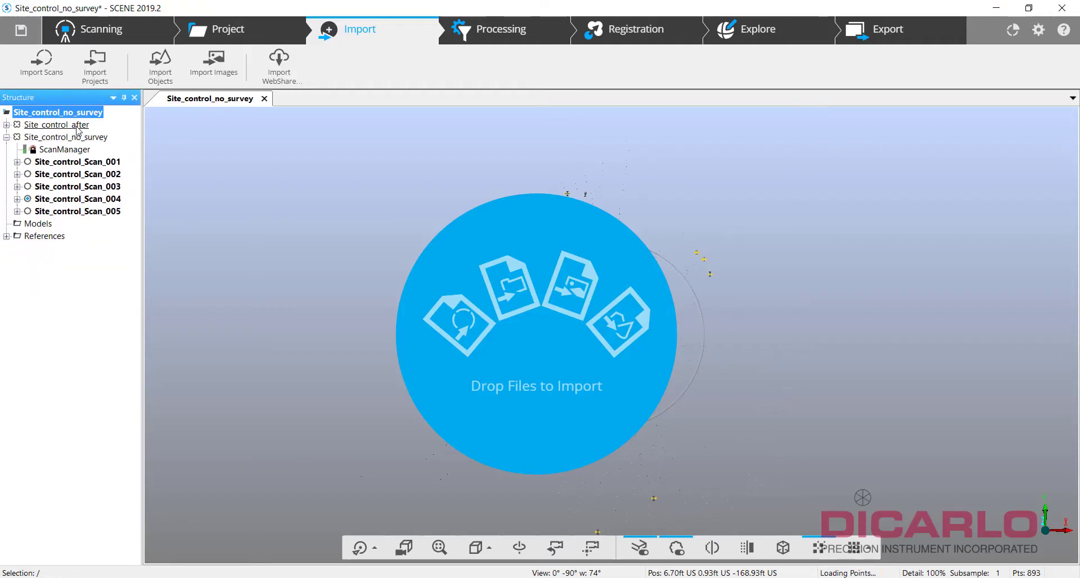
pyautogui.click(7, 137)
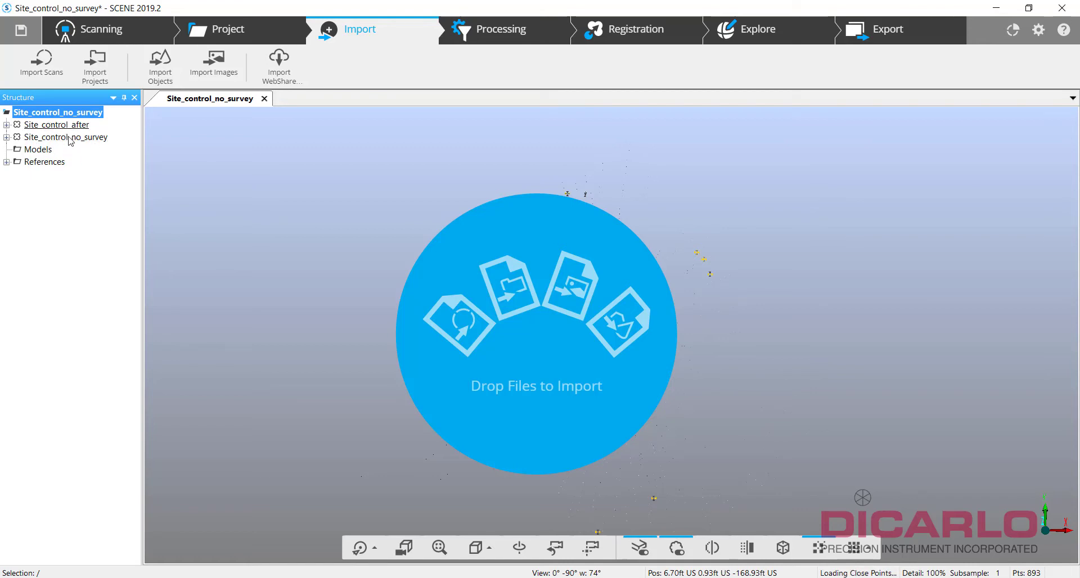
pyautogui.click(264, 98)
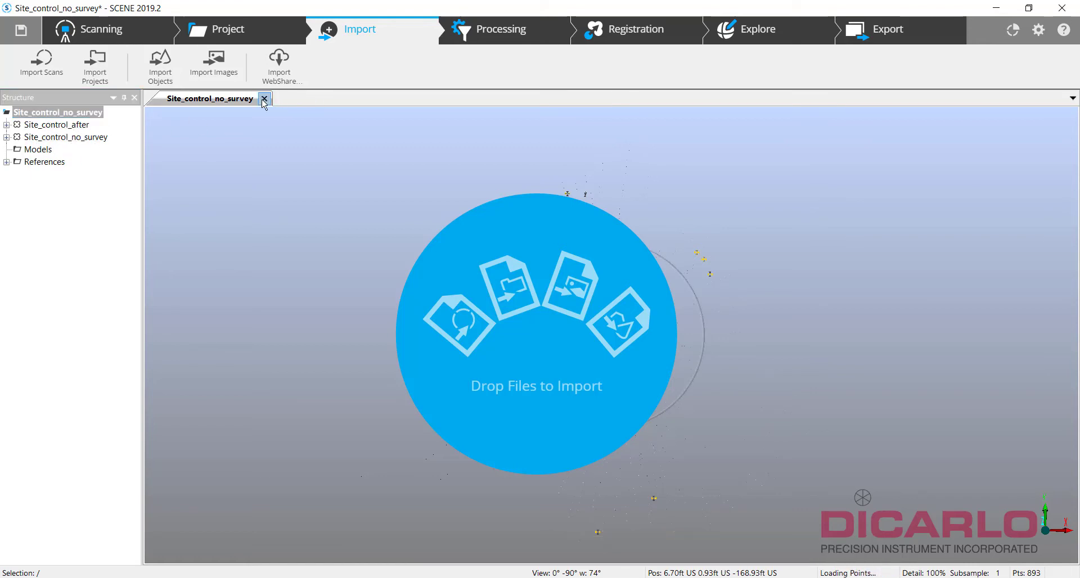
# - Reopen the whole project in 3D with the Site_control_no_survey cluster highlighted
pyautogui.click(777, 42)
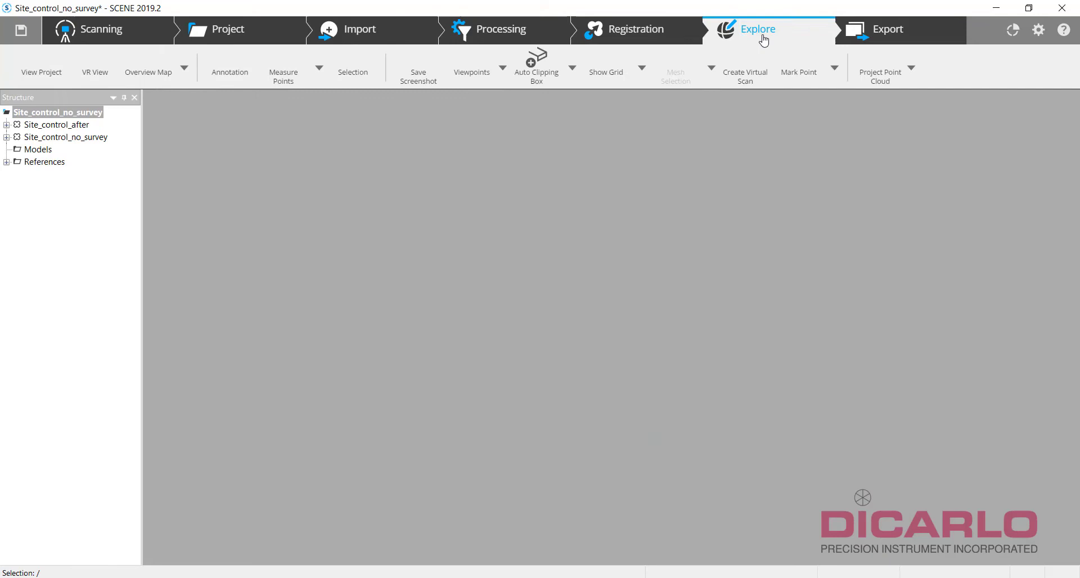
pyautogui.click(60, 124)
pyautogui.click(66, 135)
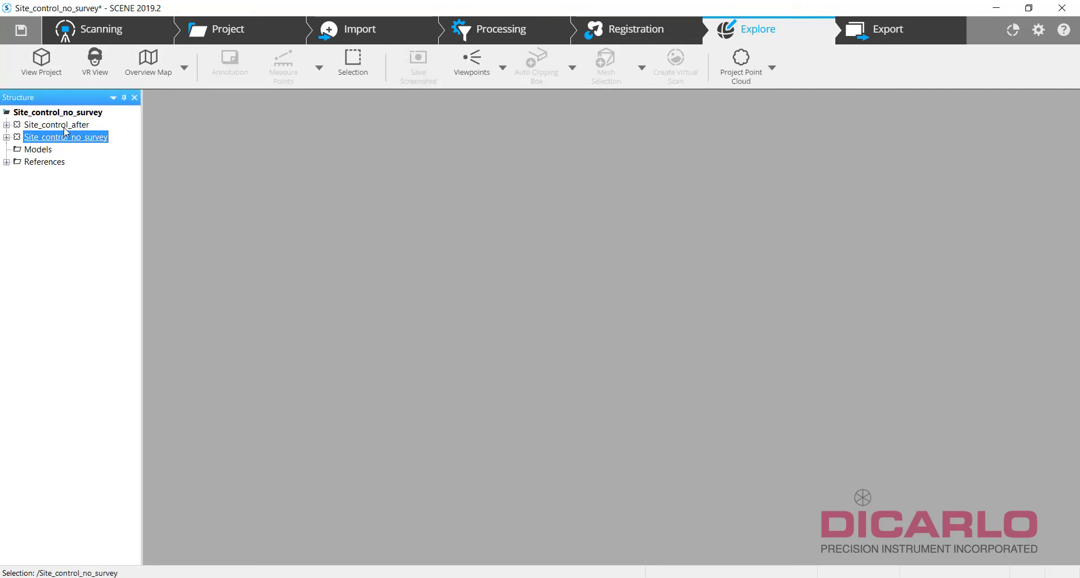
pyautogui.click(64, 127)
pyautogui.click(65, 136)
pyautogui.click(41, 62)
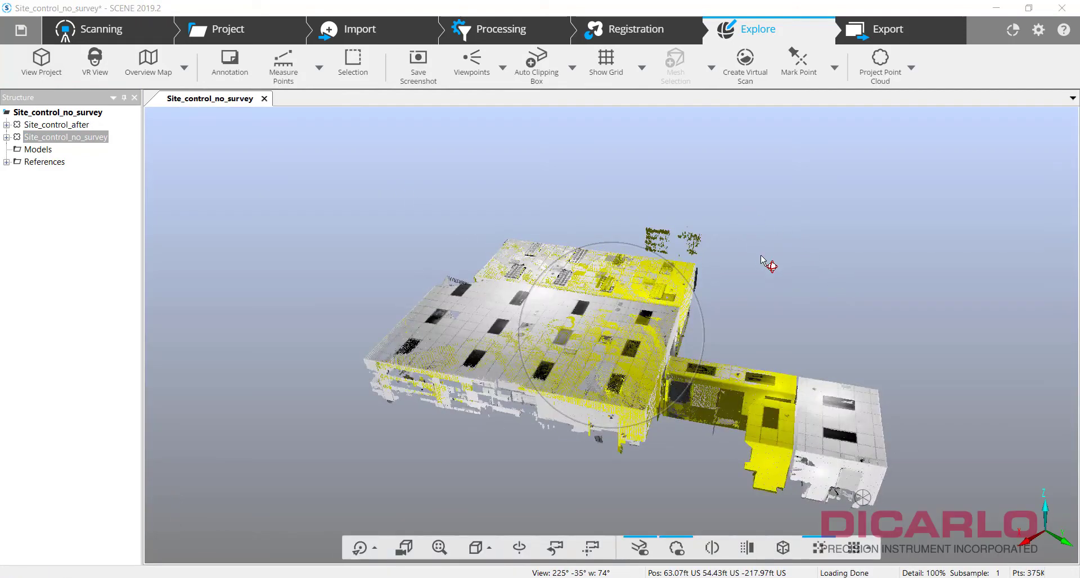
# - List the references and compare the alignment of the two clusters in 3D, highlighting each one in turn
pyautogui.moveTo(761, 257); pyautogui.dragTo(900, 281)
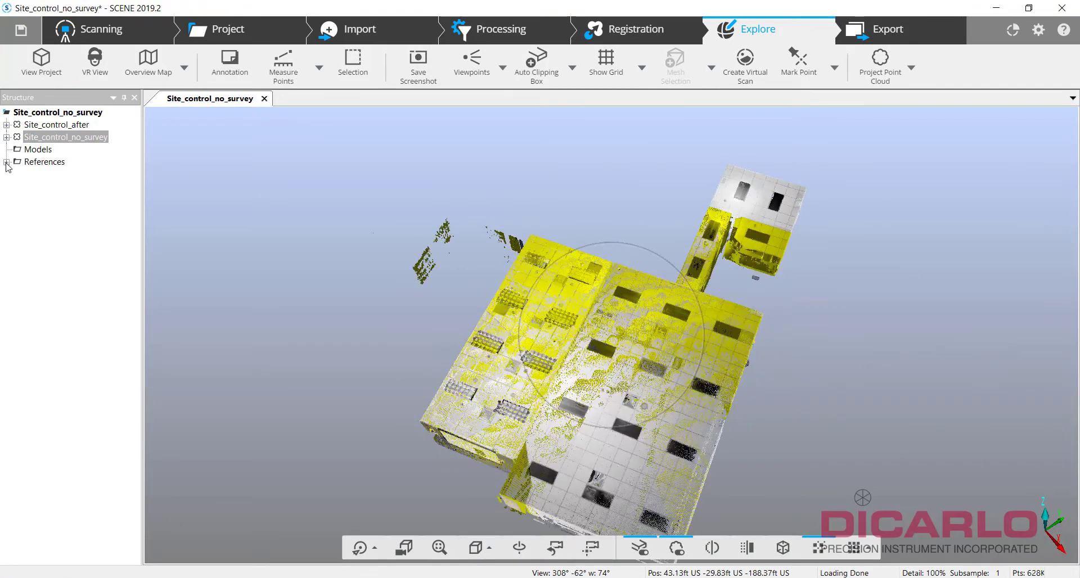
pyautogui.click(6, 163)
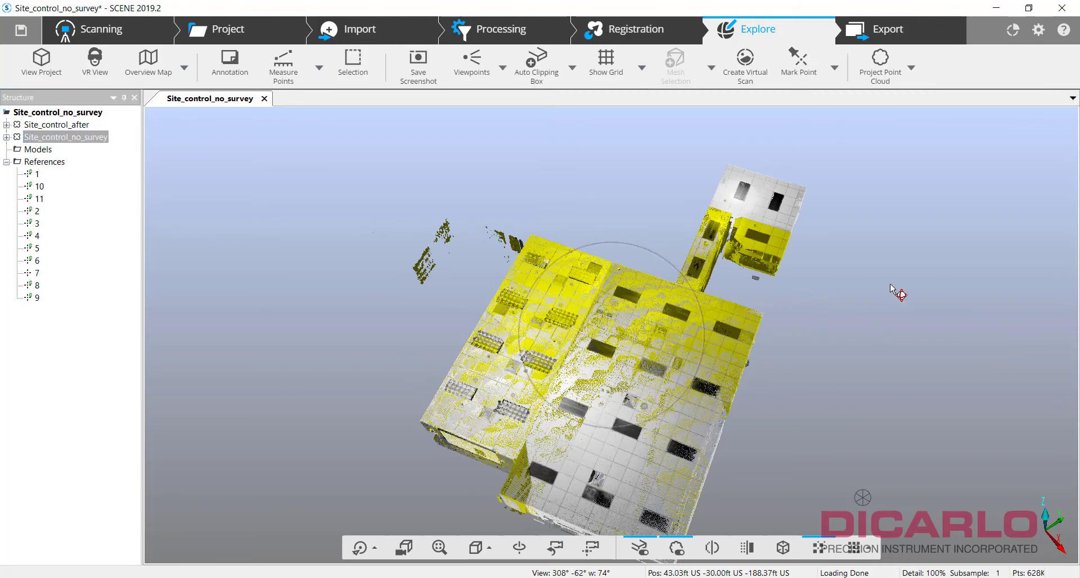
pyautogui.moveTo(897, 294); pyautogui.dragTo(394, 270)
pyautogui.click(45, 125)
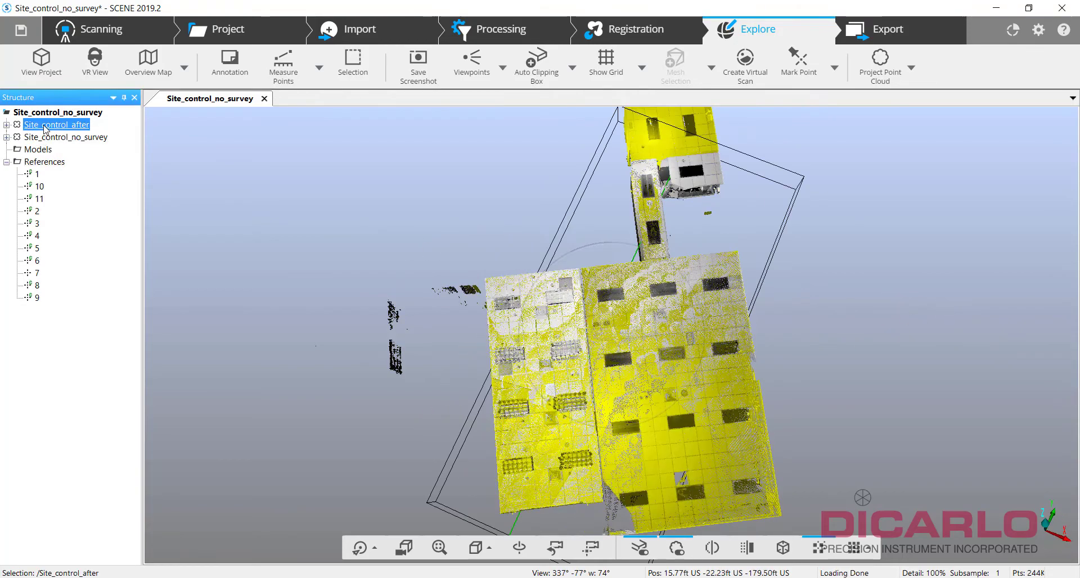
pyautogui.click(79, 137)
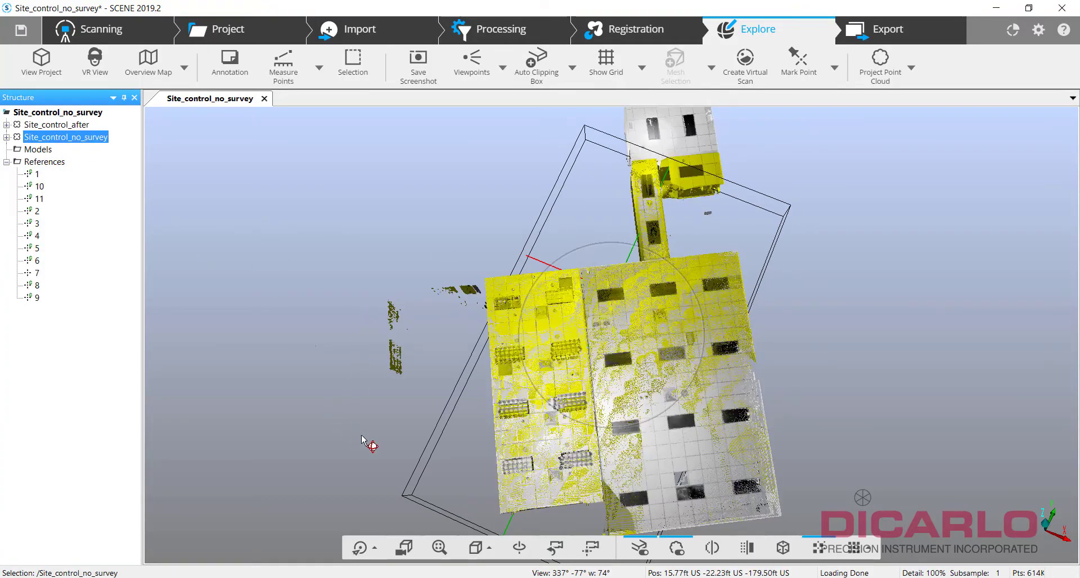
pyautogui.moveTo(362, 437); pyautogui.dragTo(429, 496)
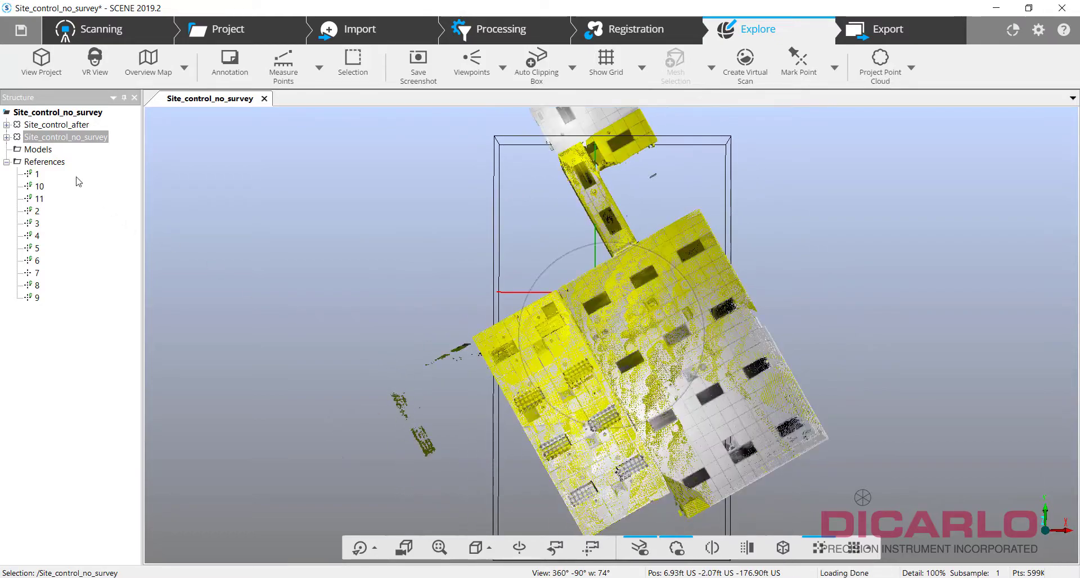
# - Create a new cluster named Combined at the top level of the project
pyautogui.rightClick(52, 114)
pyautogui.moveTo(90, 119)
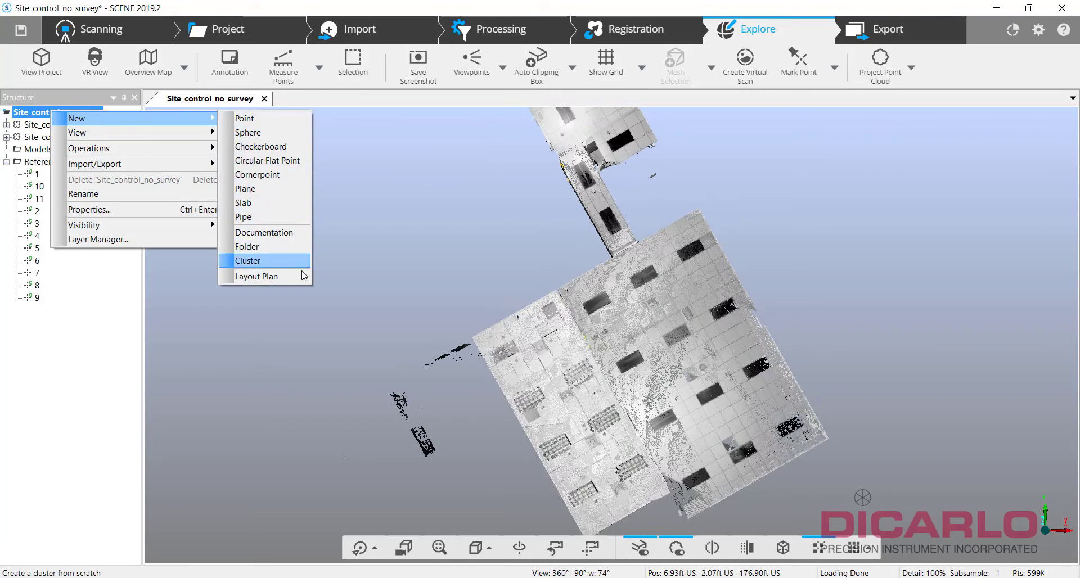
pyautogui.click(270, 260)
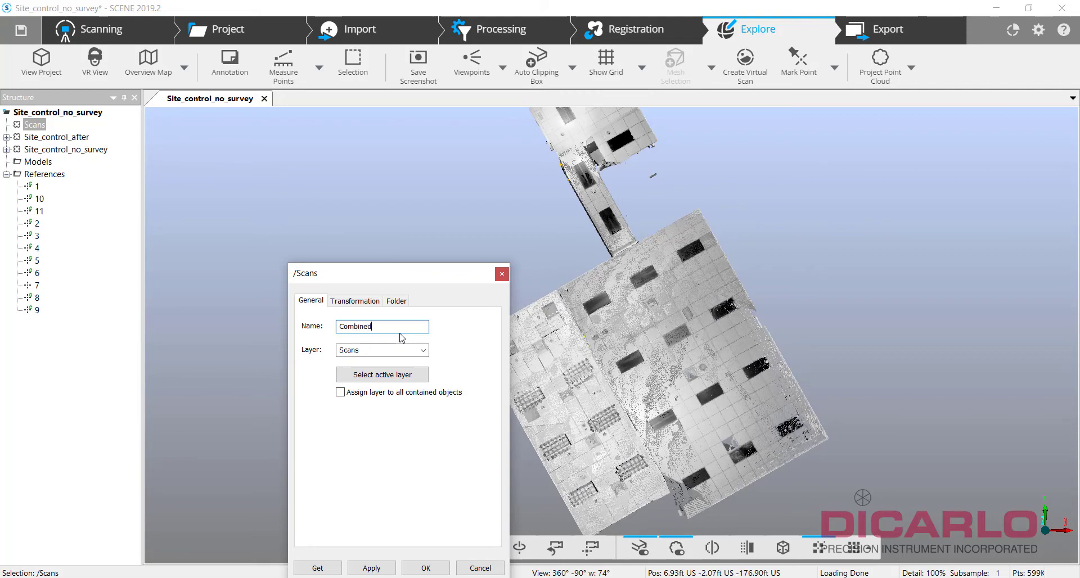
pyautogui.press('Return')
# - Move the Site_control_after and Site_control_no_survey clusters into the Combined cluster
pyautogui.click(81, 141)
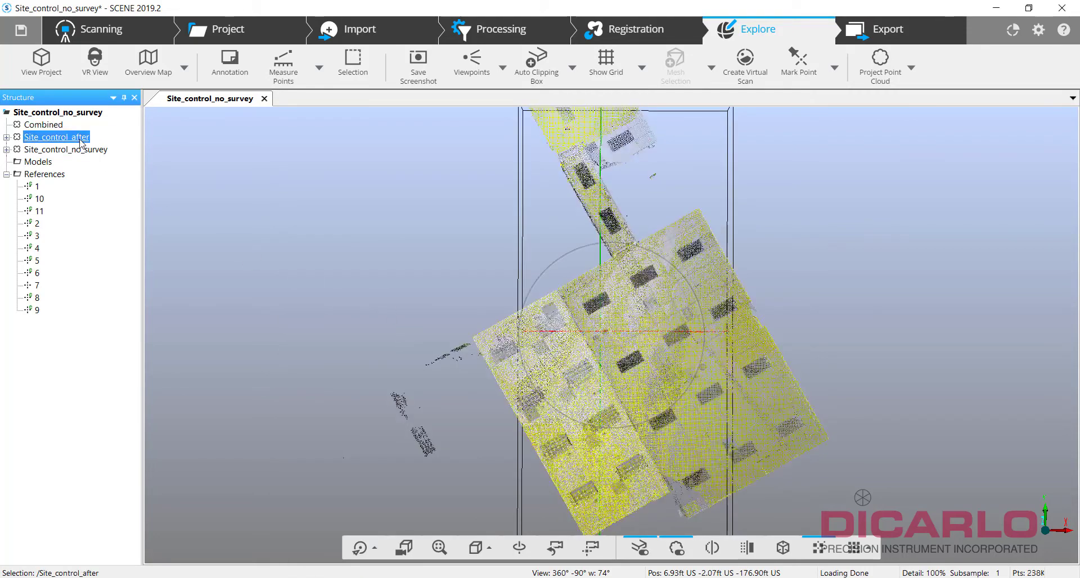
pyautogui.keyDown('shift'); pyautogui.click(73, 150); pyautogui.keyUp('shift')
pyautogui.moveTo(73, 150); pyautogui.dragTo(49, 131)
# - Set the registration status of the Combined cluster to Manually Finished
pyautogui.click(639, 40)
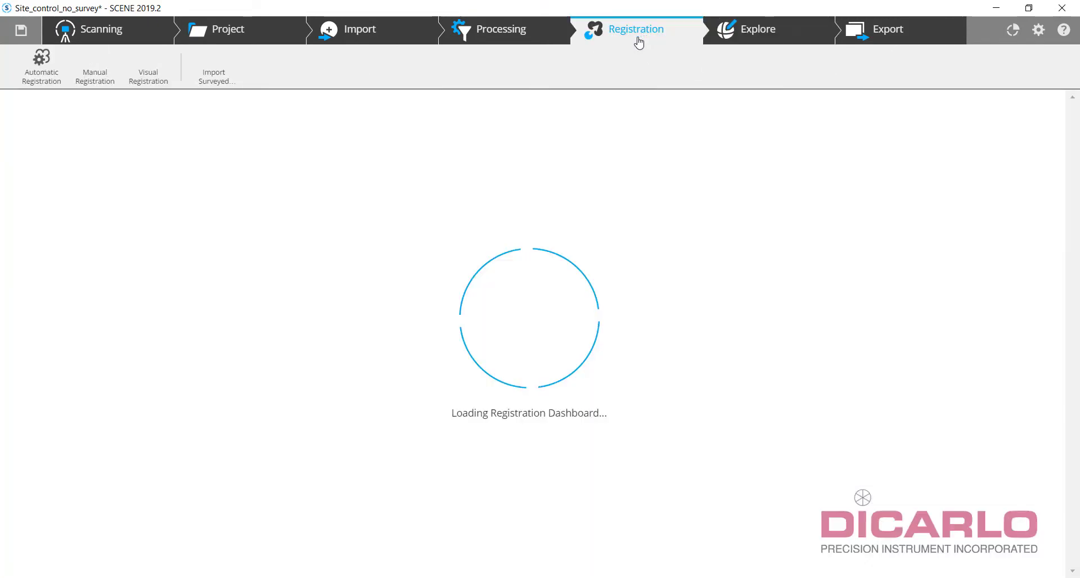
pyautogui.click(163, 231)
pyautogui.click(165, 258)
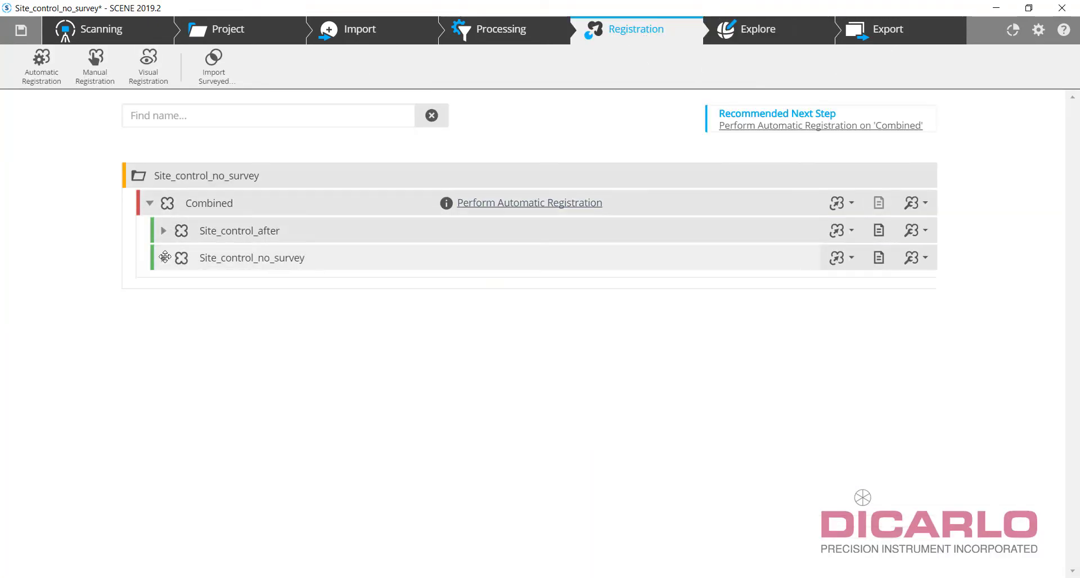
pyautogui.click(852, 199)
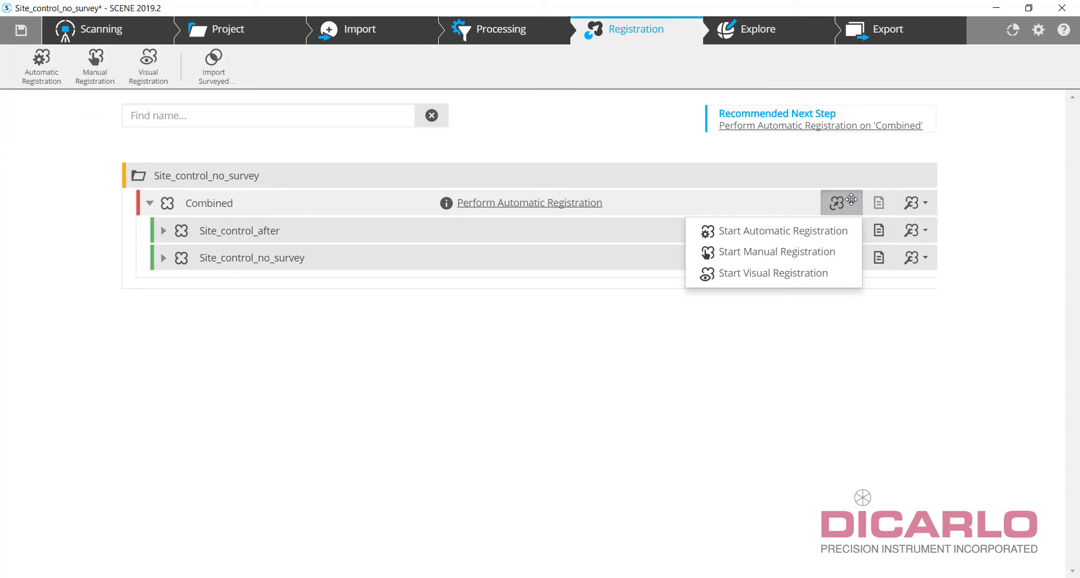
pyautogui.click(914, 203)
pyautogui.click(916, 202)
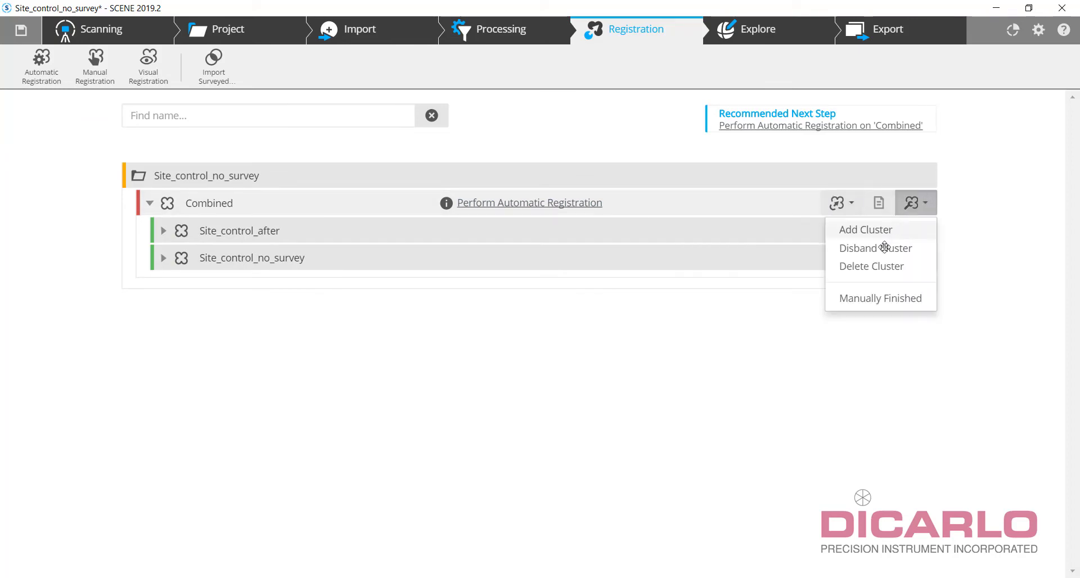
pyautogui.click(881, 299)
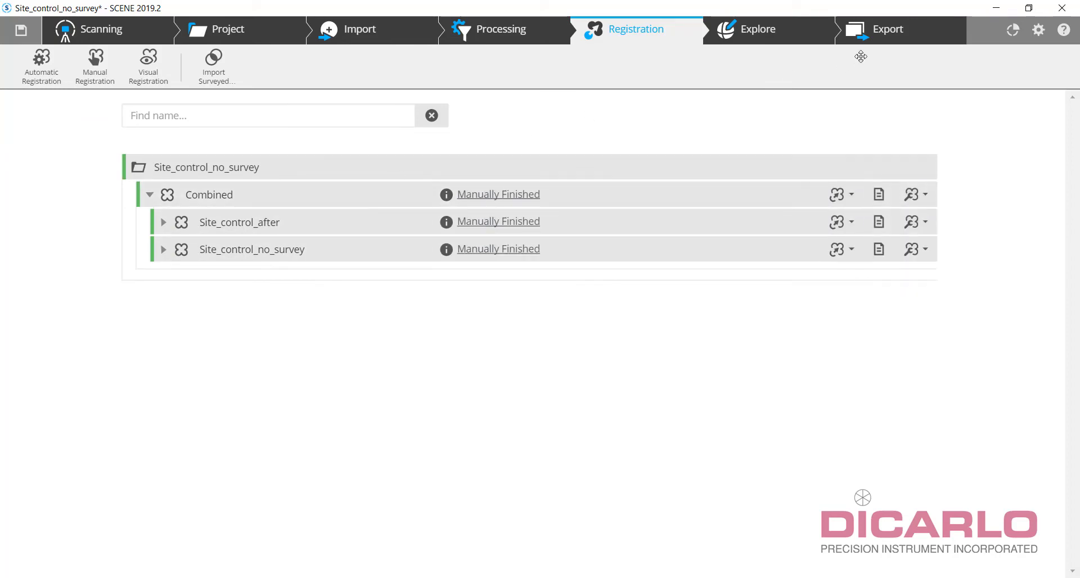
# - Check the contents of the Combined cluster and its two subclusters in the 3D structure, and lock the Combined ScanManager
pyautogui.click(6, 125)
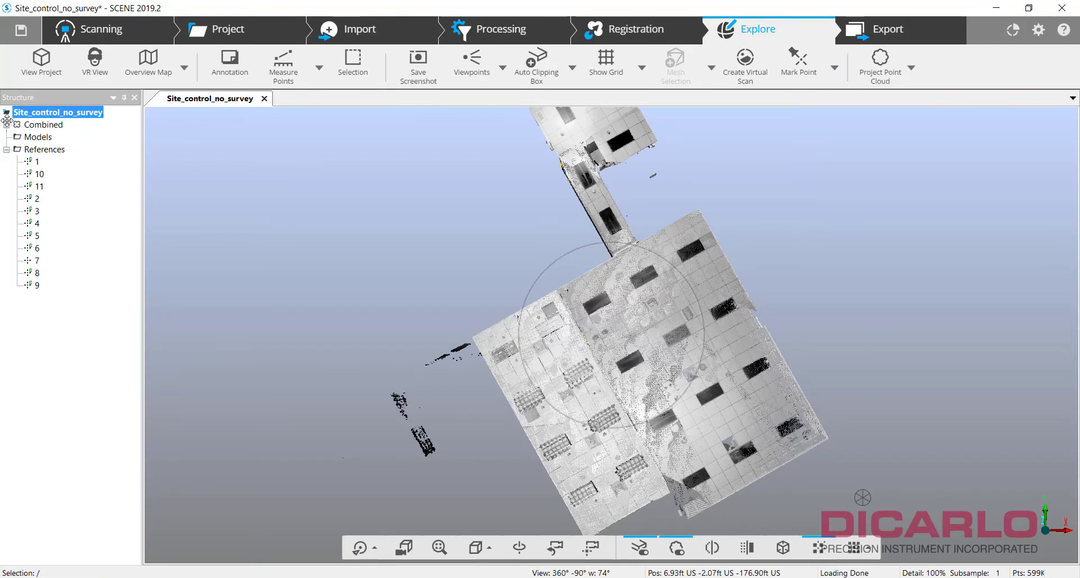
pyautogui.click(18, 149)
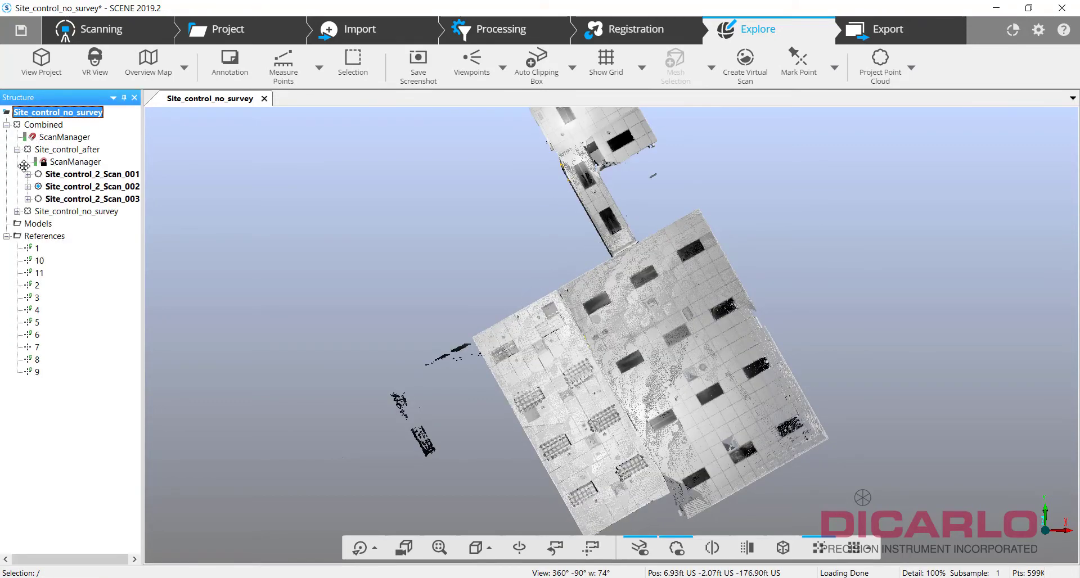
pyautogui.click(17, 211)
pyautogui.click(17, 149)
pyautogui.click(18, 161)
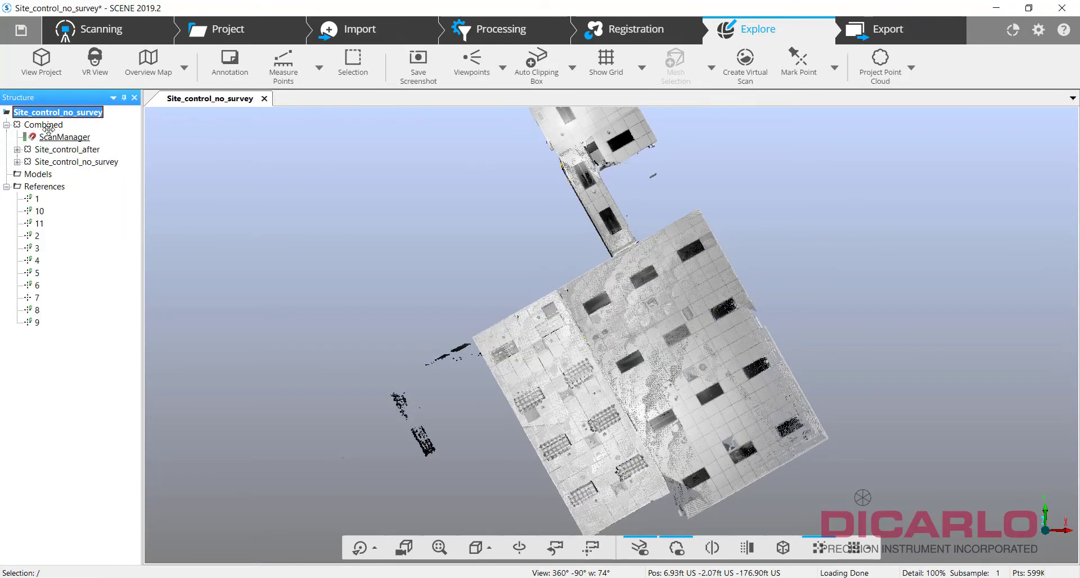
pyautogui.rightClick(65, 137)
pyautogui.click(91, 161)
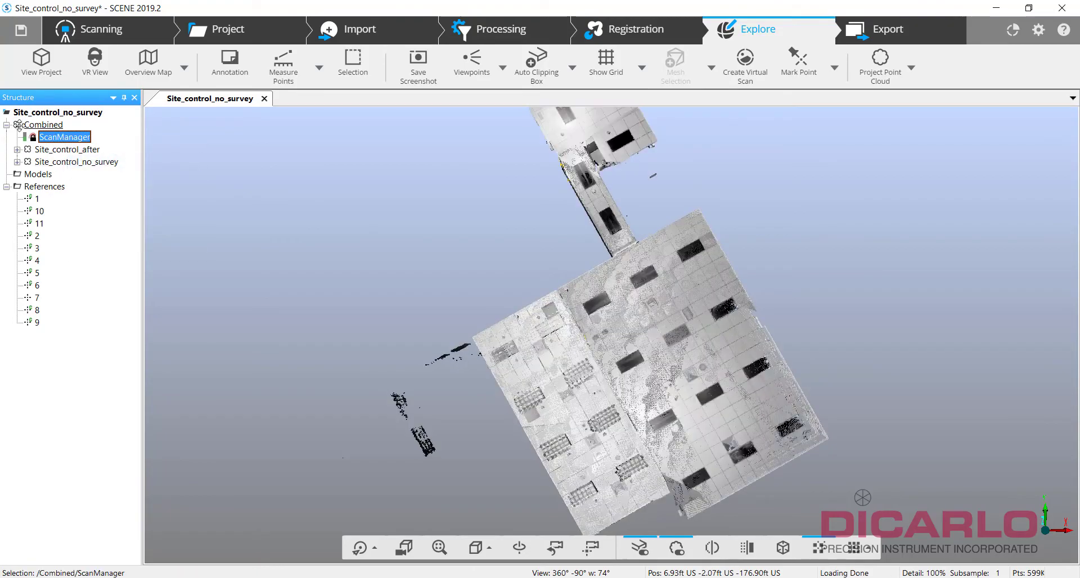
# - Open the Combined ScanManager's properties and review its Scan Point Tensions beside the project structure
pyautogui.moveTo(587, 139)
pyautogui.mouseDown()
pyautogui.moveTo(1054, 278)
pyautogui.moveTo(587, 141)
pyautogui.mouseUp()
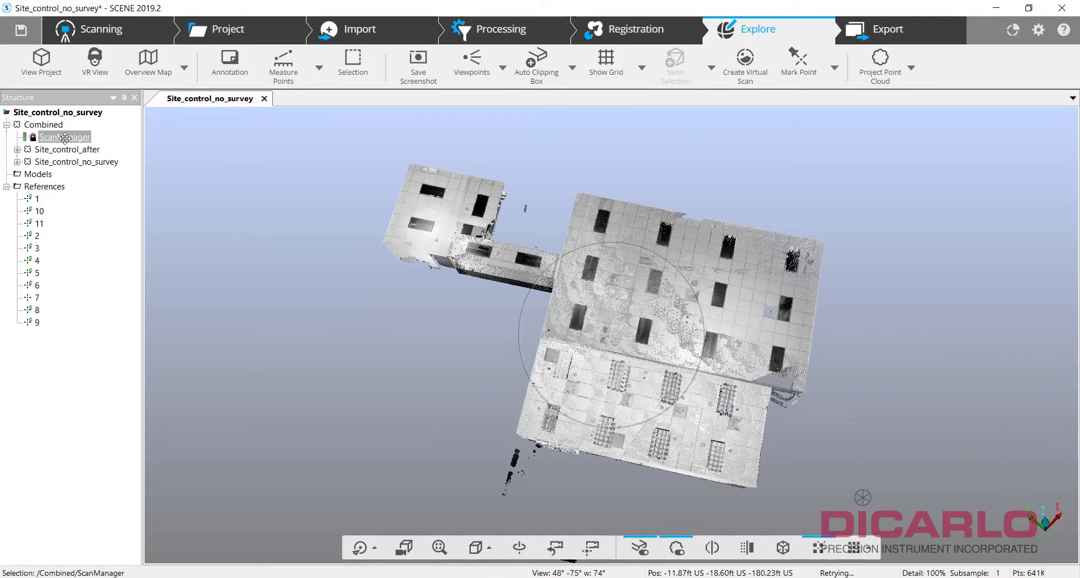
pyautogui.click(62, 136)
pyautogui.doubleClick(62, 137)
pyautogui.click(168, 177)
pyautogui.click(207, 178)
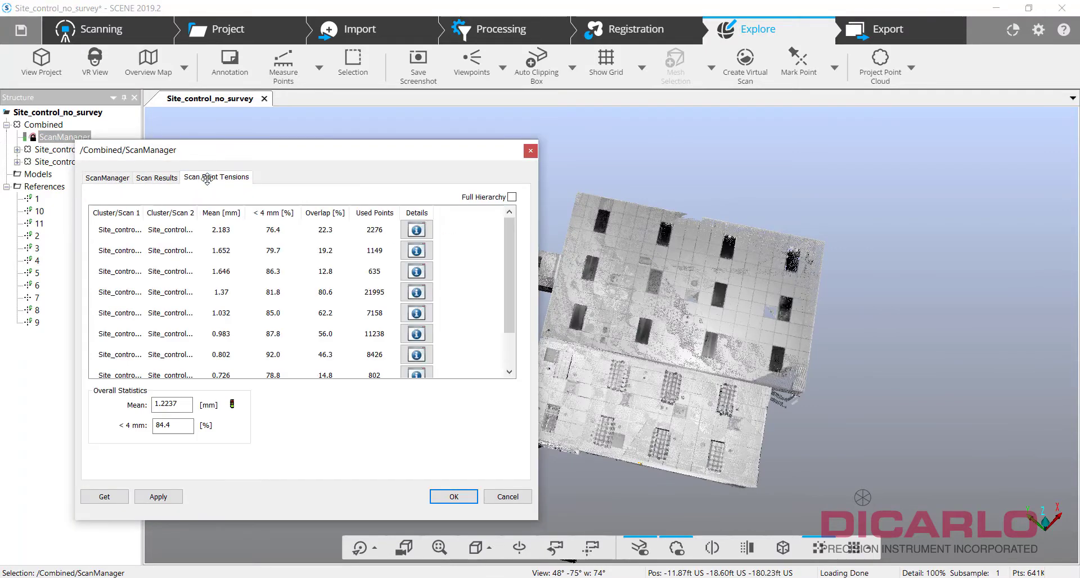
pyautogui.moveTo(127, 149); pyautogui.dragTo(276, 126)
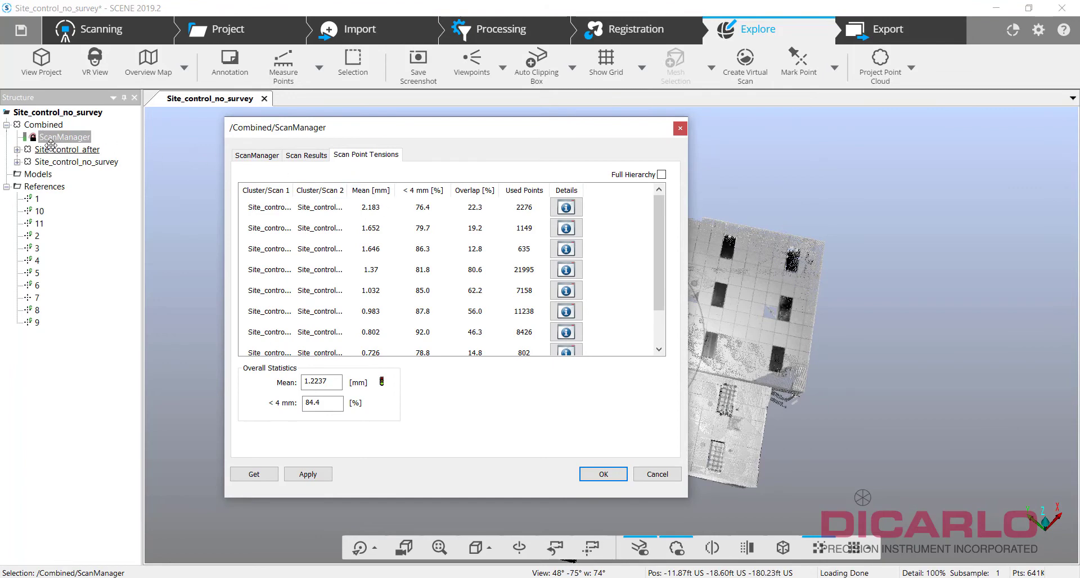
# - Examine the ScanManagers and scans inside Site_control_after and Site_control_no_survey, and close the Combined ScanManager's properties
pyautogui.click(17, 149)
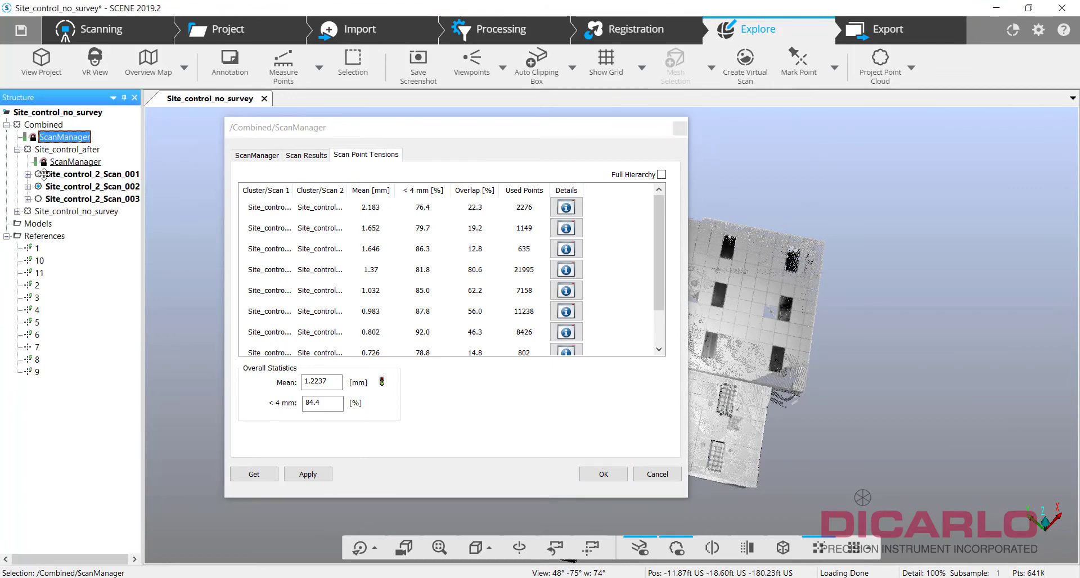
pyautogui.click(18, 211)
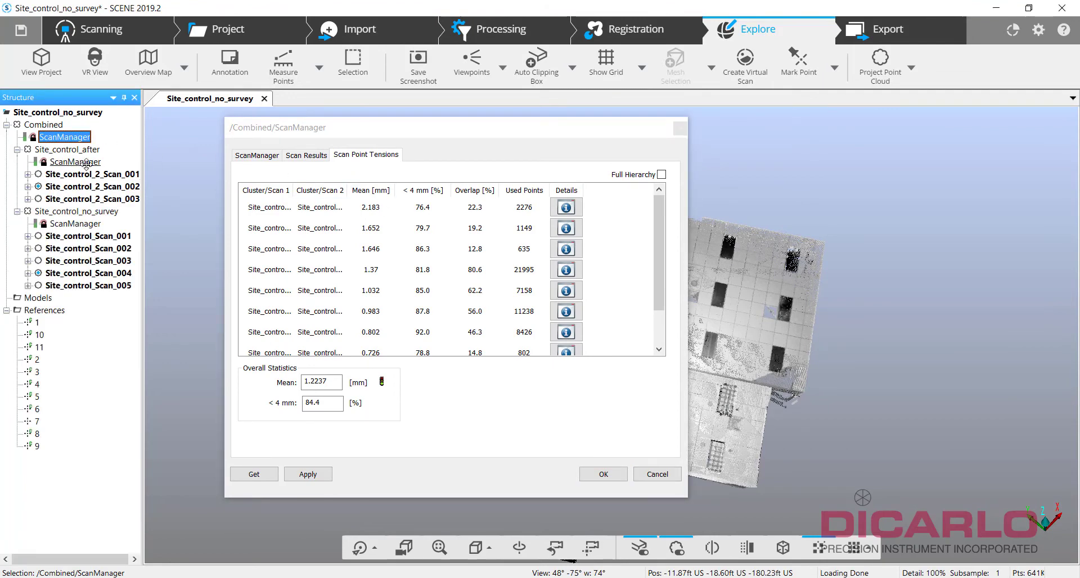
pyautogui.click(17, 149)
pyautogui.click(18, 161)
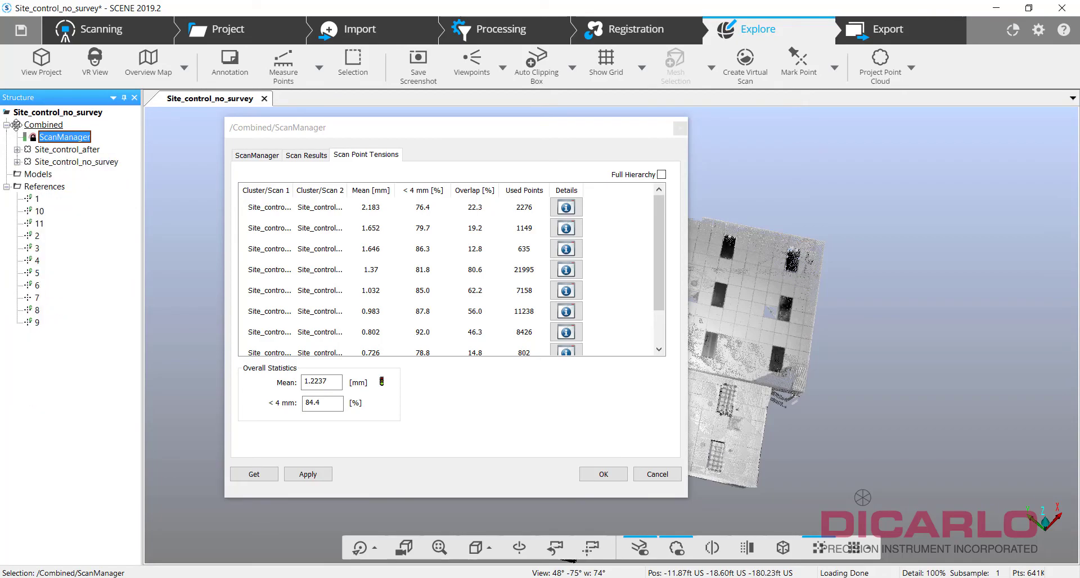
pyautogui.click(679, 128)
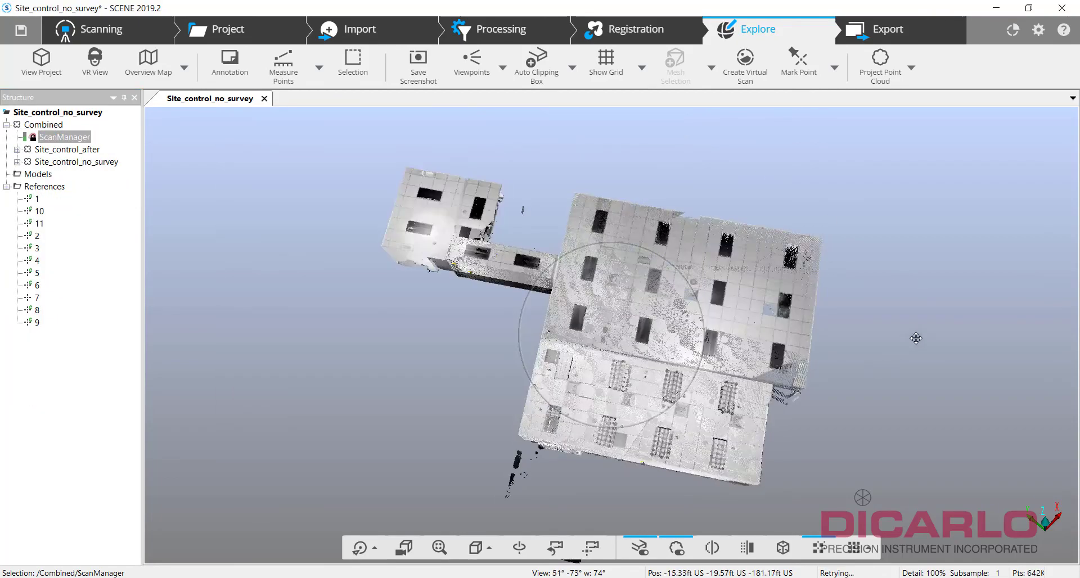
# - Highlight Site_control_no_survey, Site_control_after and reference 1 in turn and inspect the combined point cloud from different angles
pyautogui.moveTo(829, 221); pyautogui.dragTo(731, 303)
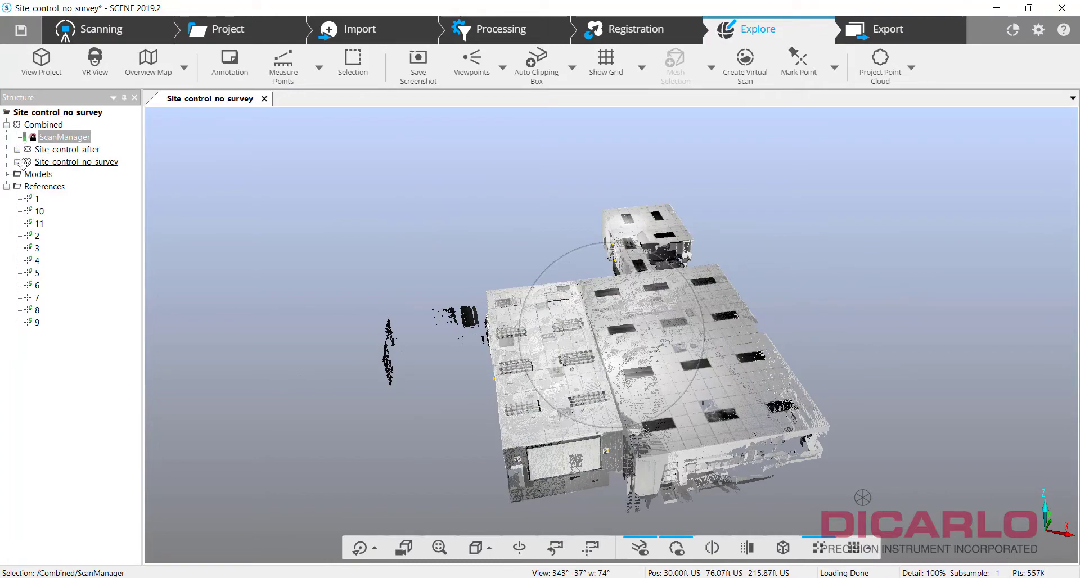
pyautogui.keyDown('ctrl'); pyautogui.click(58, 161); pyautogui.keyUp('ctrl')
pyautogui.click(72, 161)
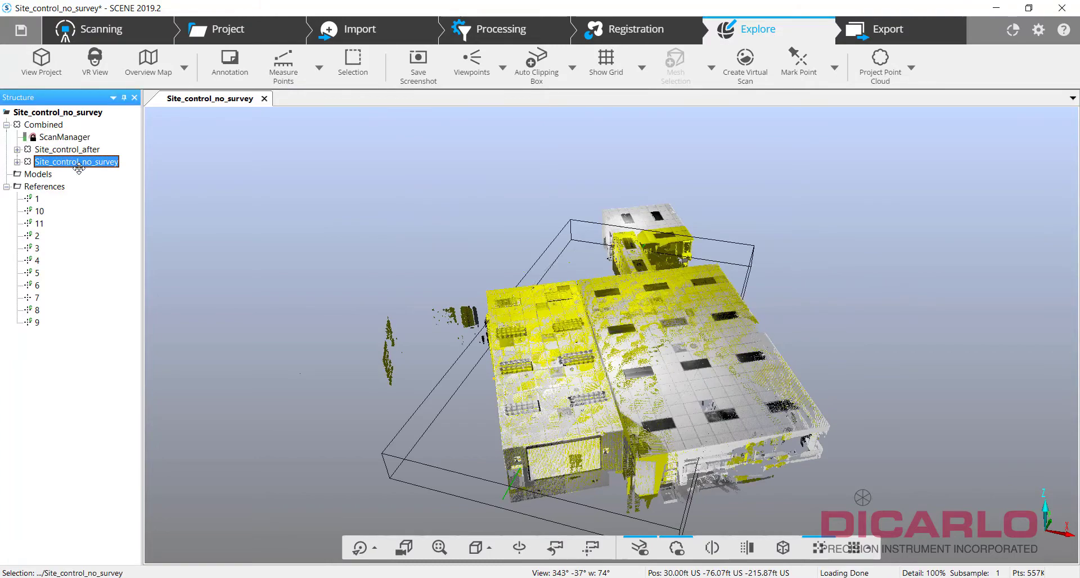
pyautogui.click(70, 149)
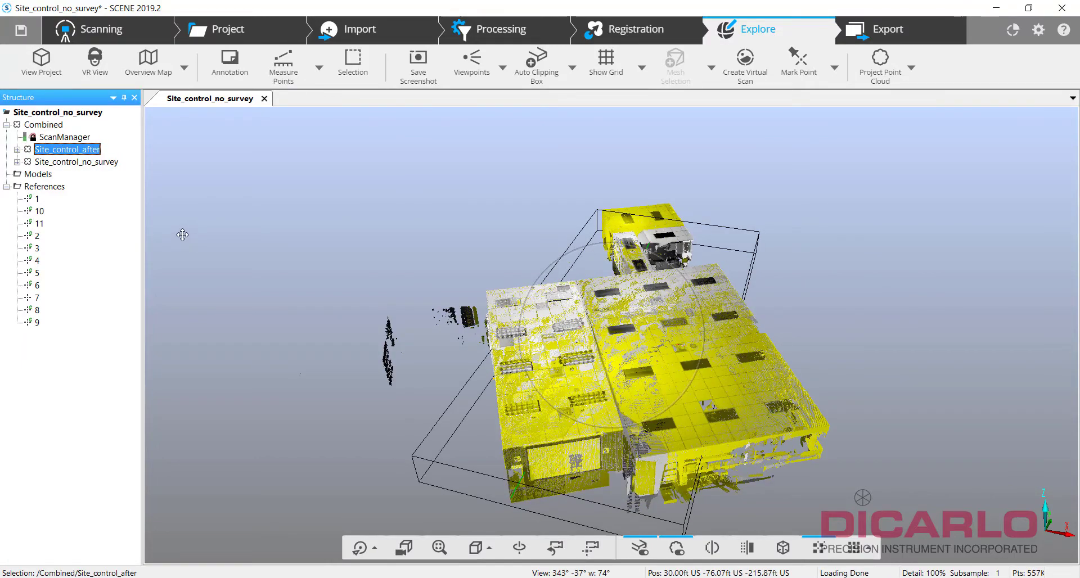
pyautogui.click(36, 199)
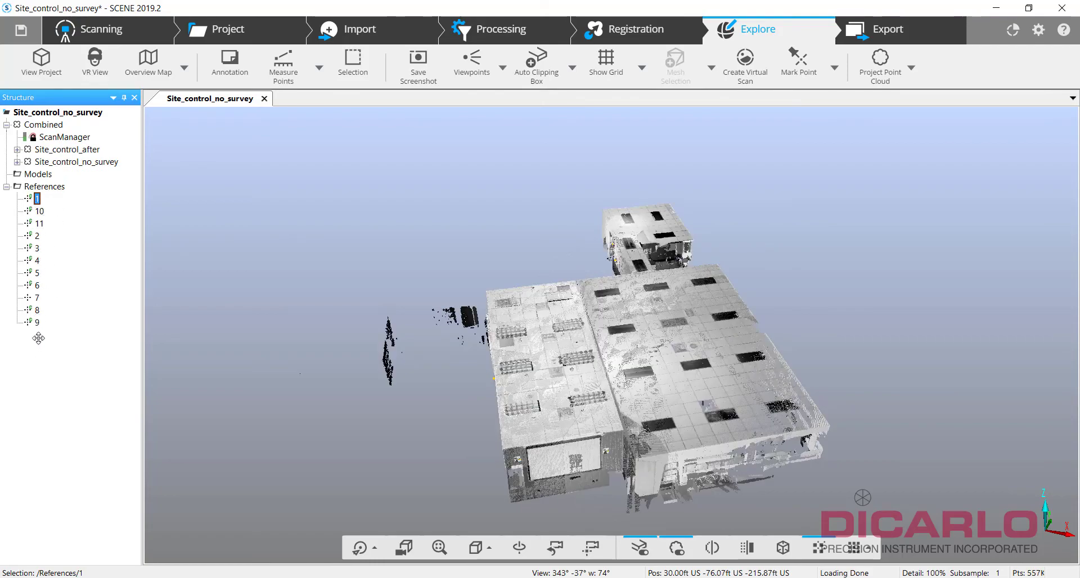
pyautogui.moveTo(624, 366); pyautogui.dragTo(988, 290)
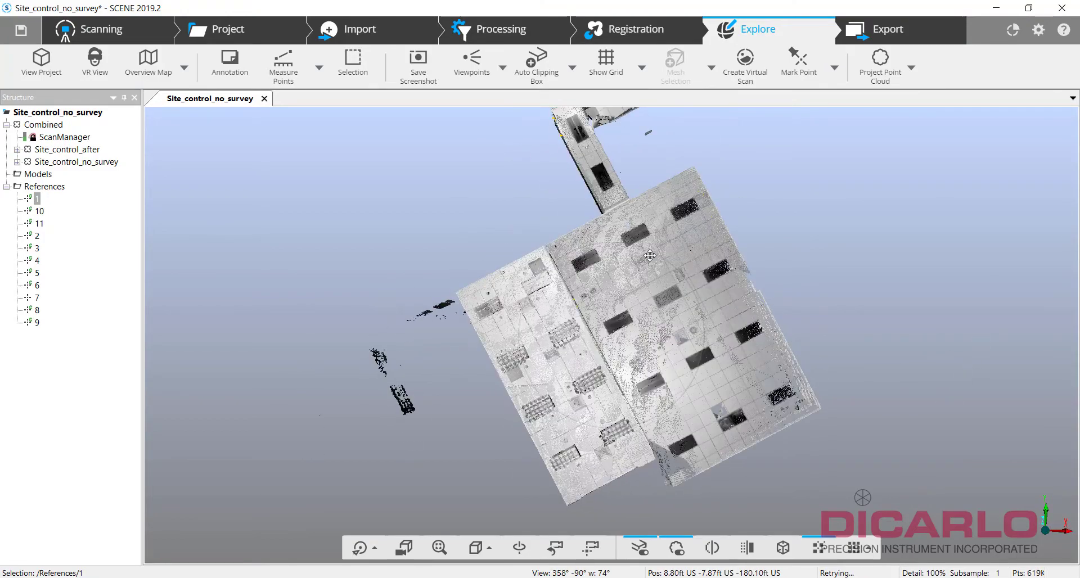
# - Start a project export and save the pending changes as a shared revision with a comment beginning "combined pr"
pyautogui.click(875, 39)
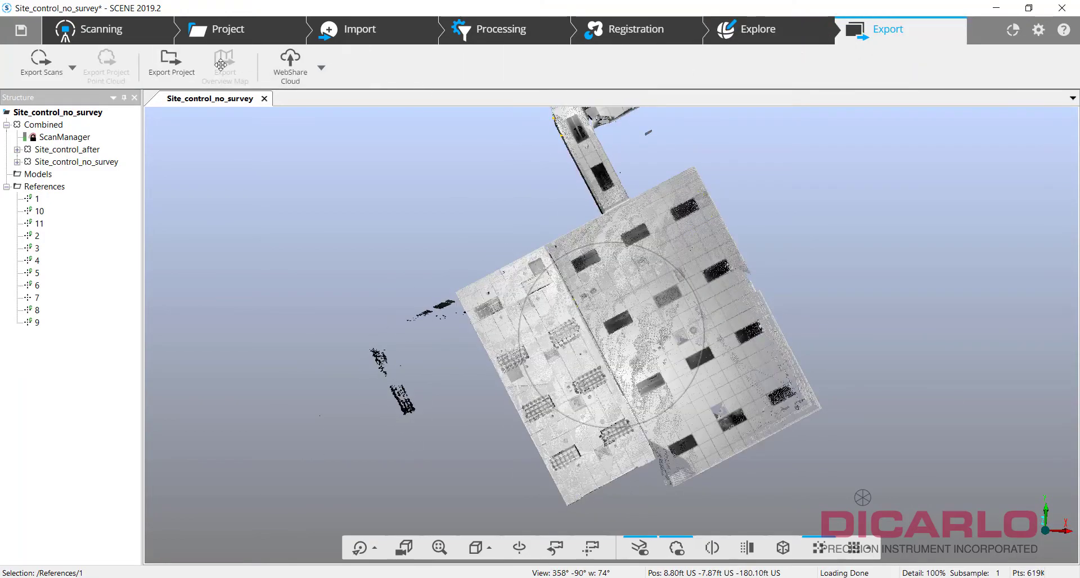
pyautogui.click(172, 59)
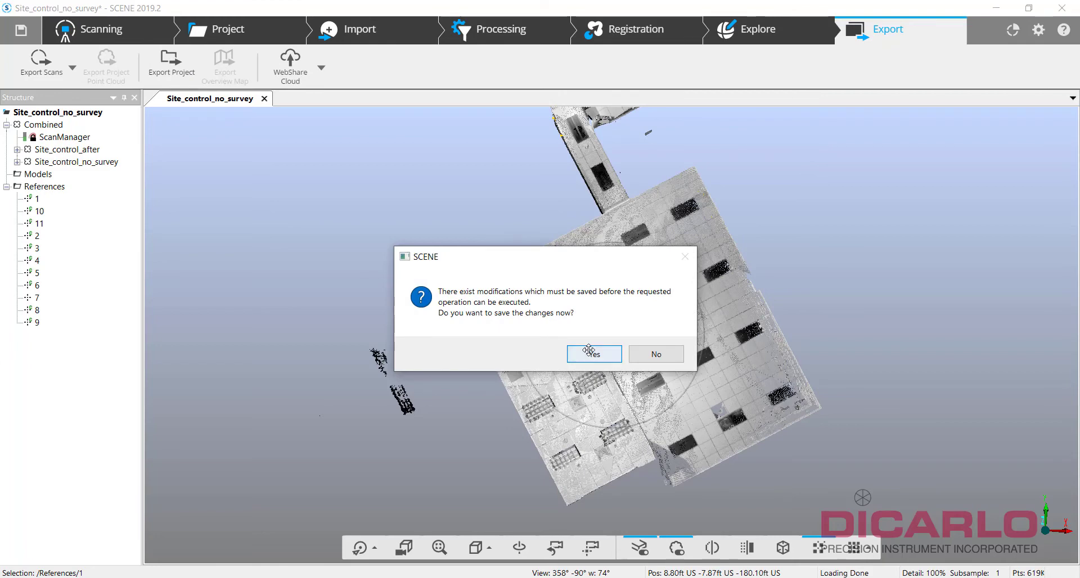
pyautogui.click(596, 353)
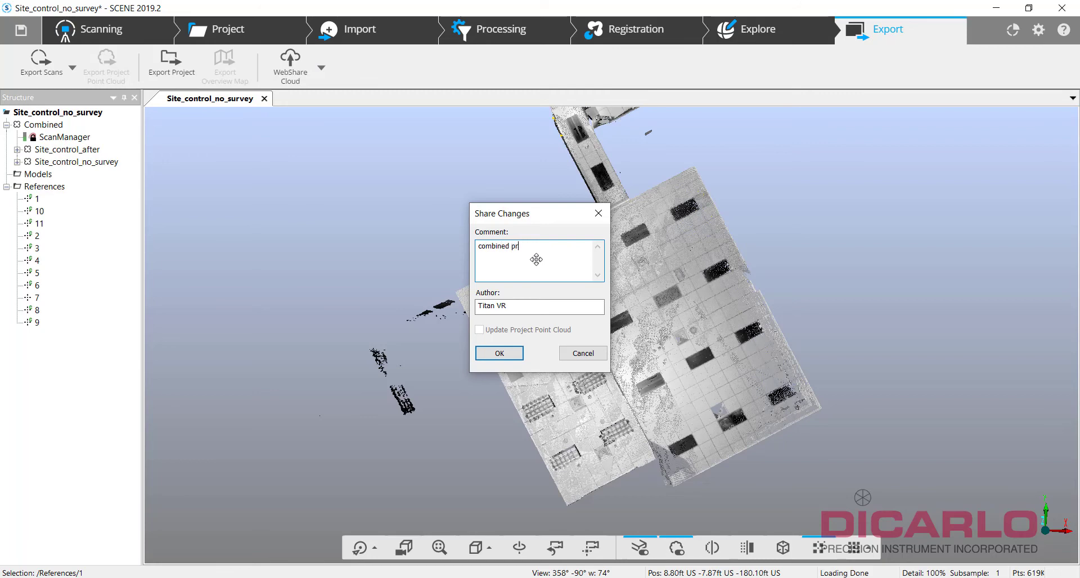
pyautogui.press('Return')
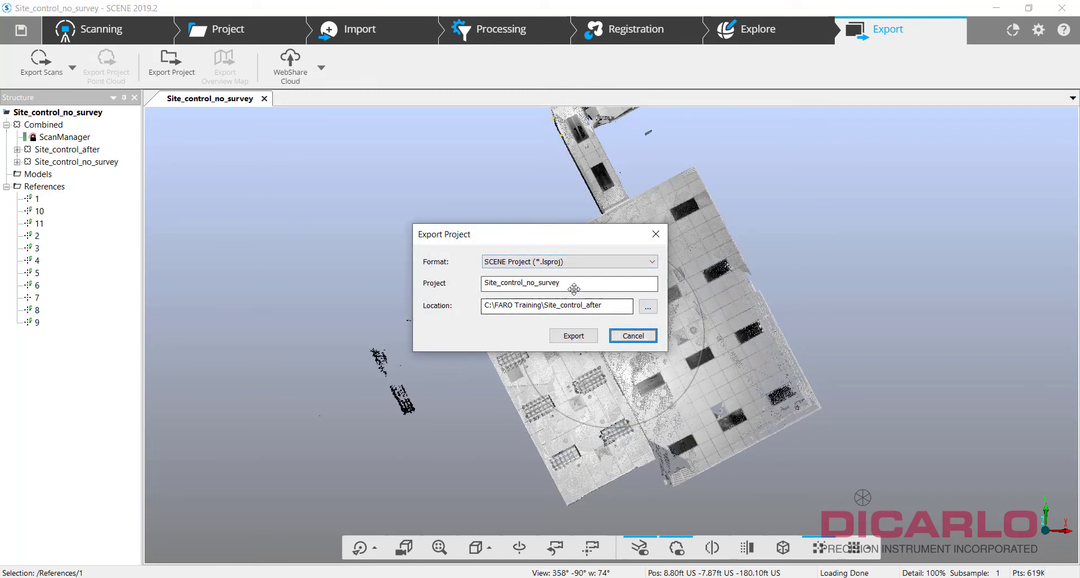
# - Review the SCENE and ReCap format options for the project export, and cancel the export
pyautogui.click(614, 260)
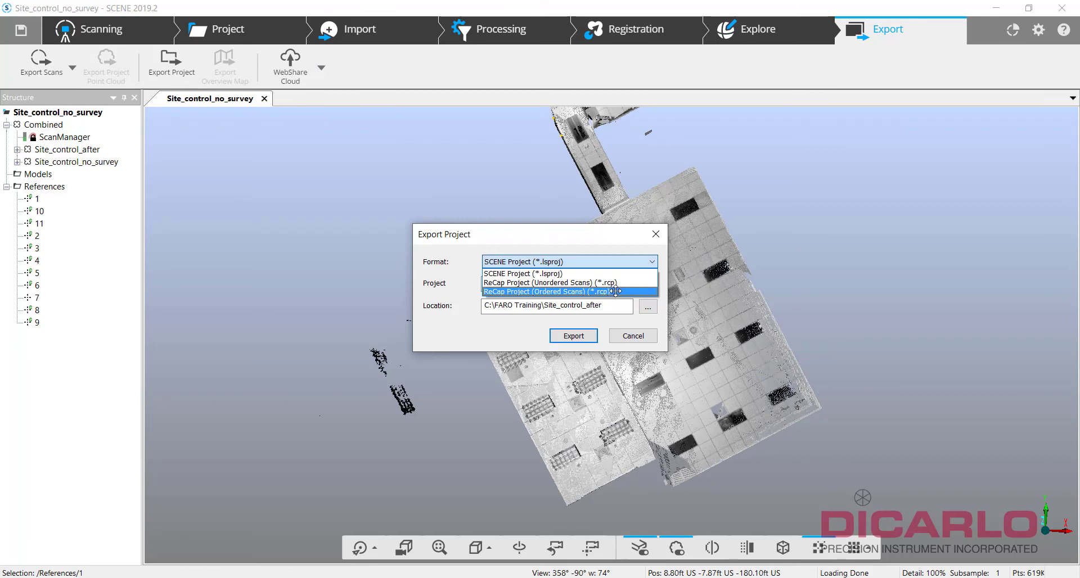
pyautogui.click(643, 336)
pyautogui.click(639, 335)
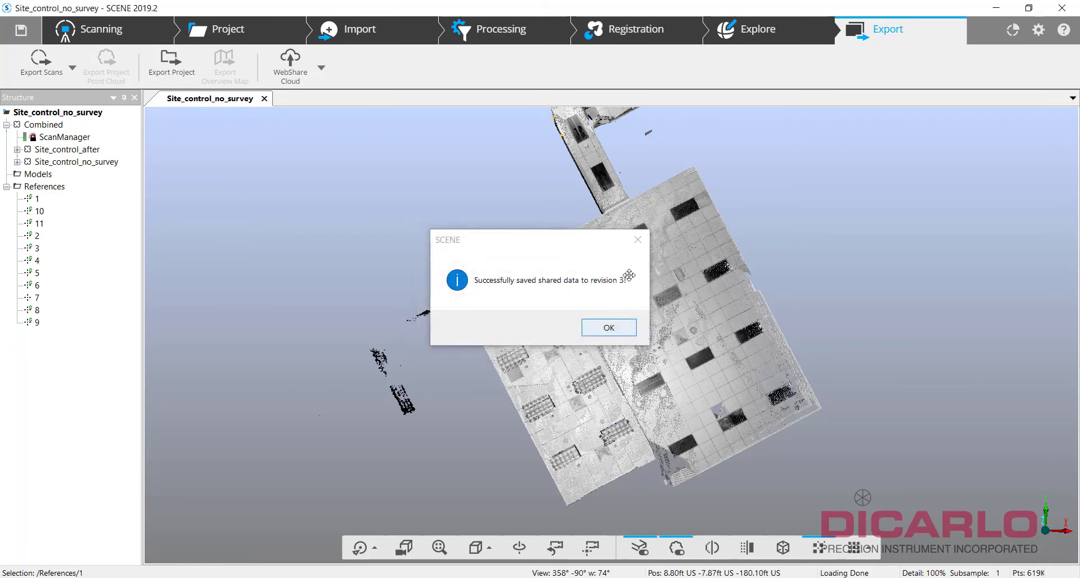
pyautogui.click(608, 334)
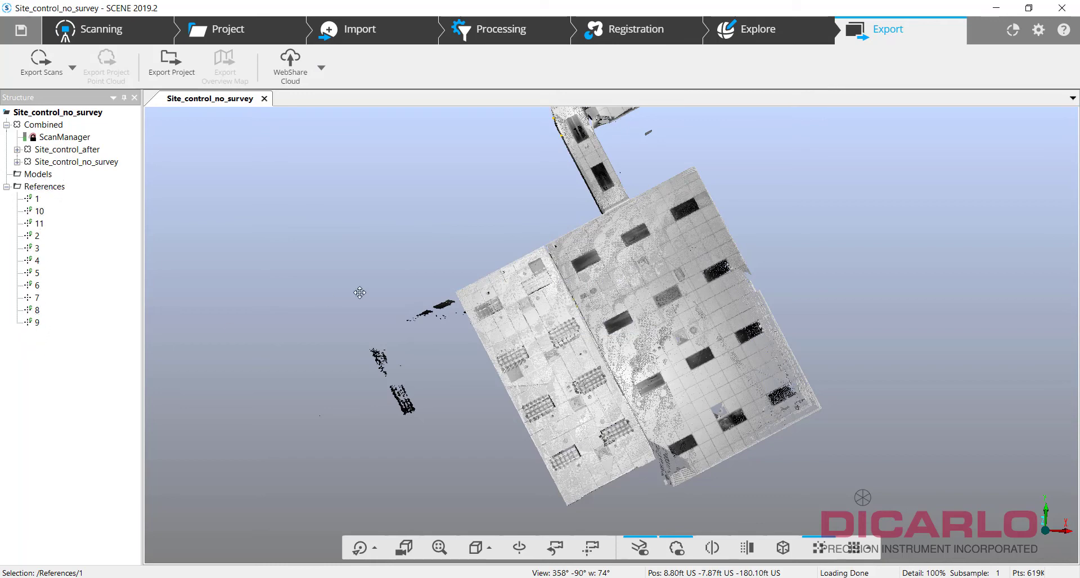
# - Compare the coverage of Site_control_no_survey and Site_control_after by highlighting them alternately, and view the whole building from above and obliquely
pyautogui.click(640, 256)
pyautogui.click(79, 162)
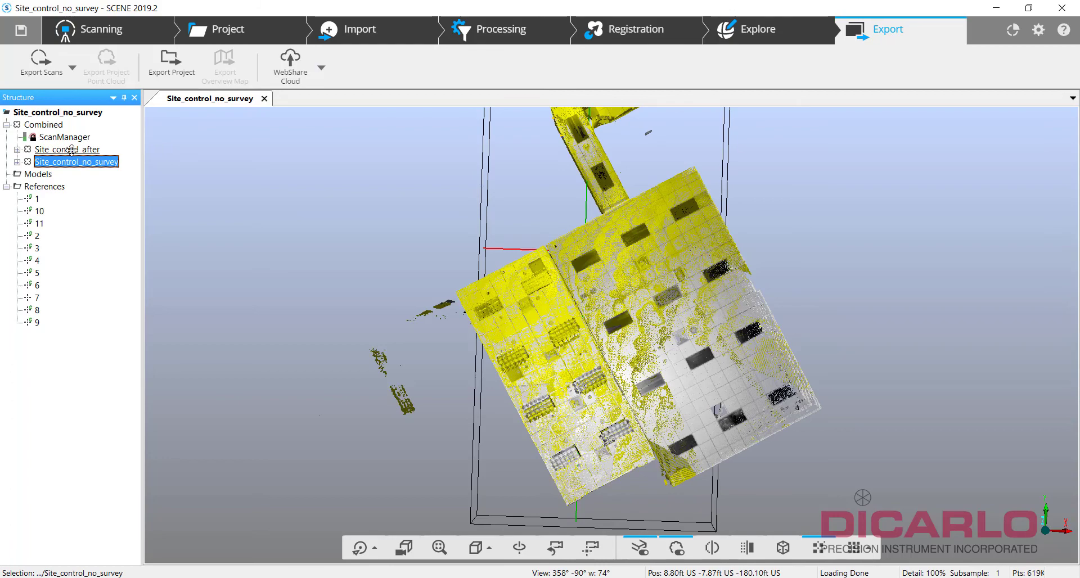
pyautogui.click(71, 149)
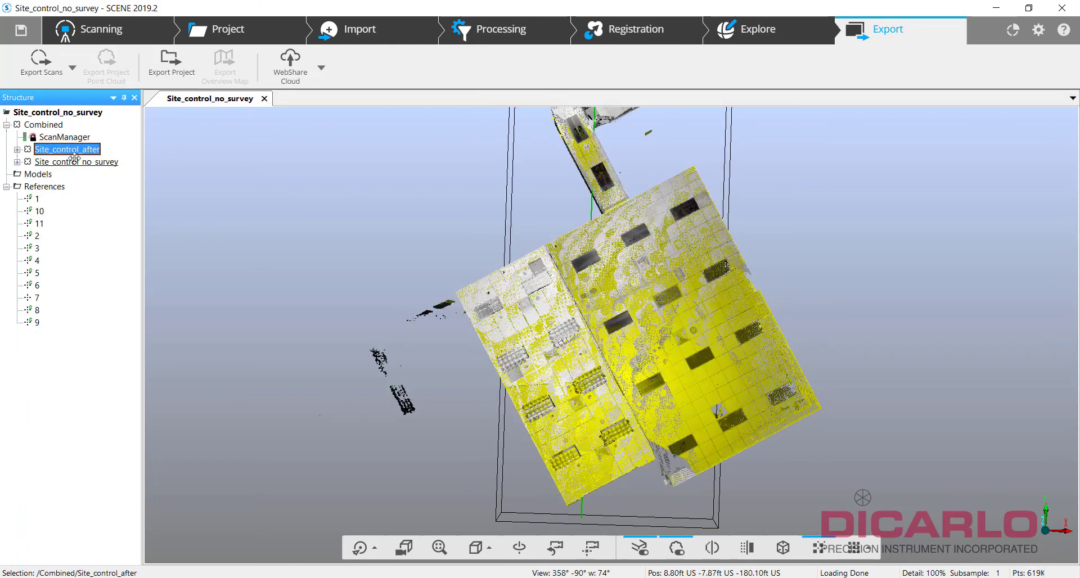
pyautogui.click(102, 162)
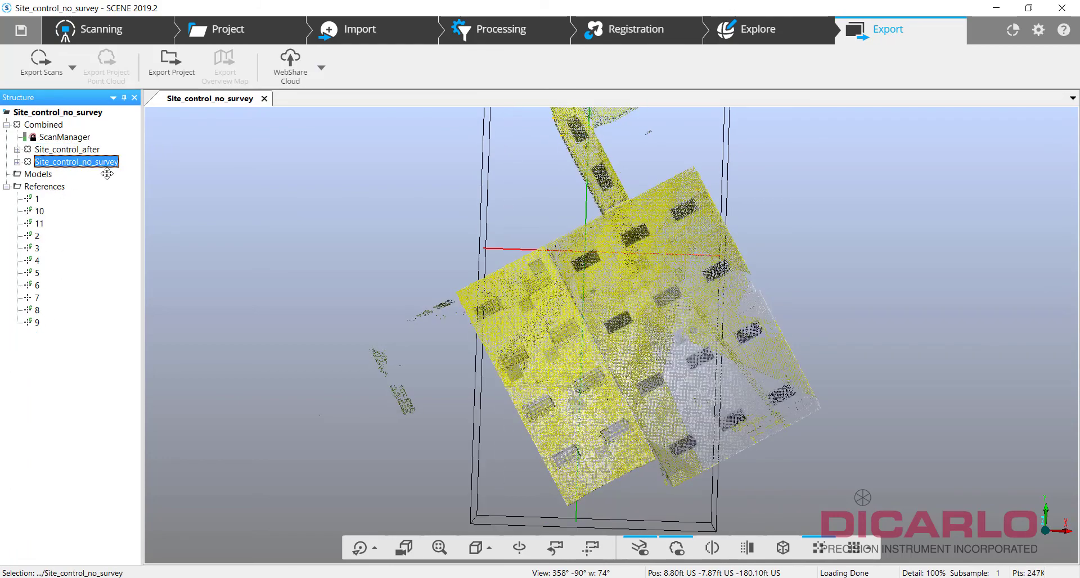
pyautogui.click(90, 149)
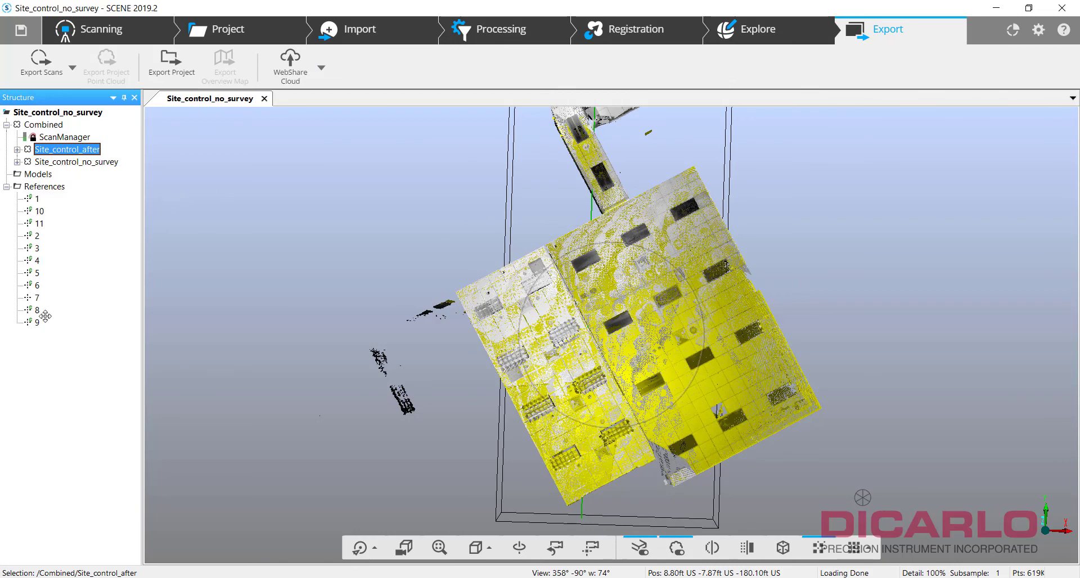
pyautogui.moveTo(857, 220); pyautogui.dragTo(830, 312)
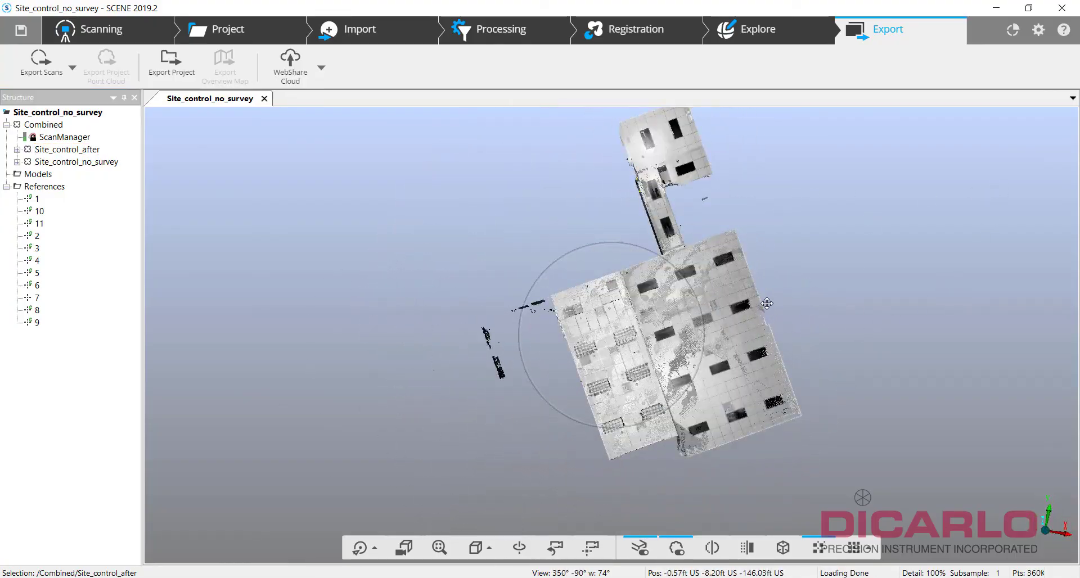
pyautogui.moveTo(830, 312); pyautogui.dragTo(693, 349, button='right')
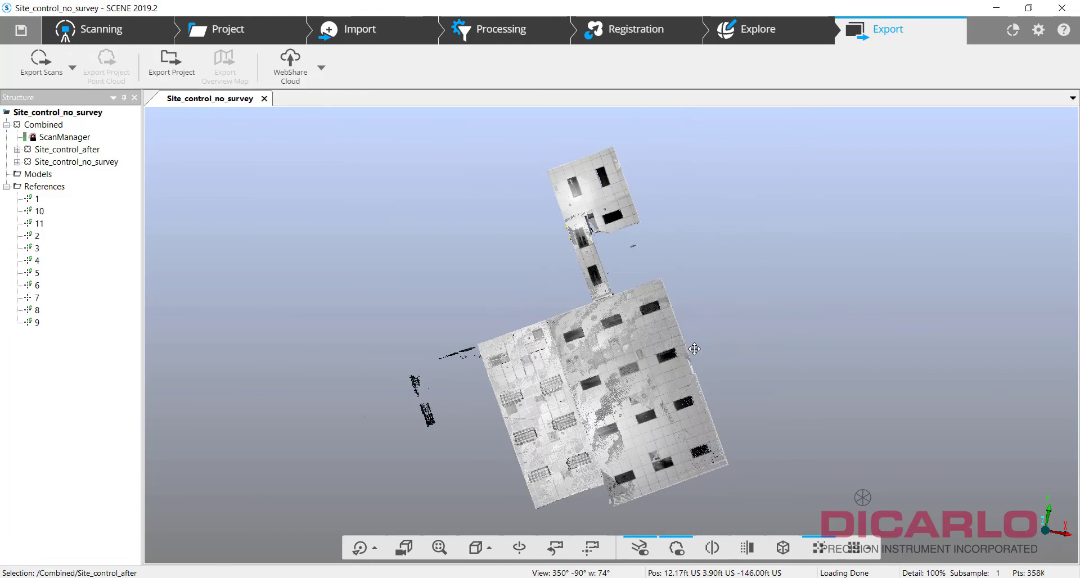
pyautogui.moveTo(702, 331); pyautogui.dragTo(826, 267)
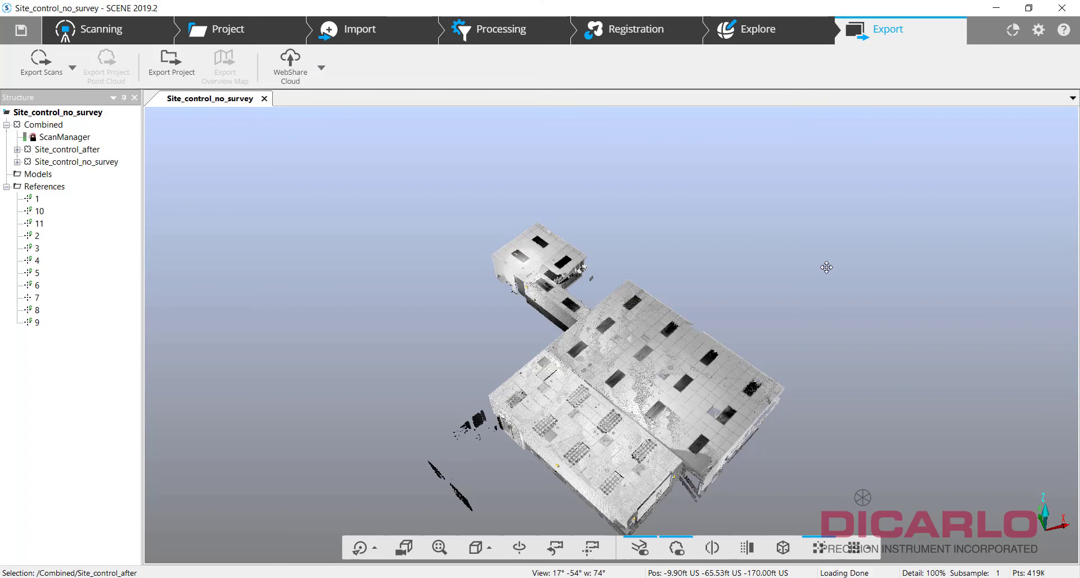
pyautogui.moveTo(621, 297); pyautogui.dragTo(856, 351)
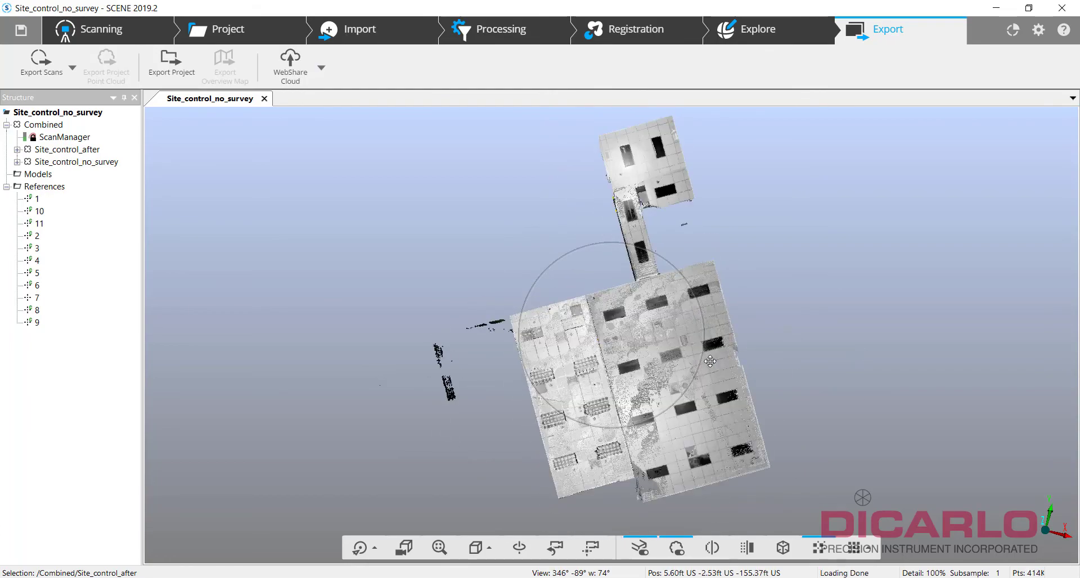